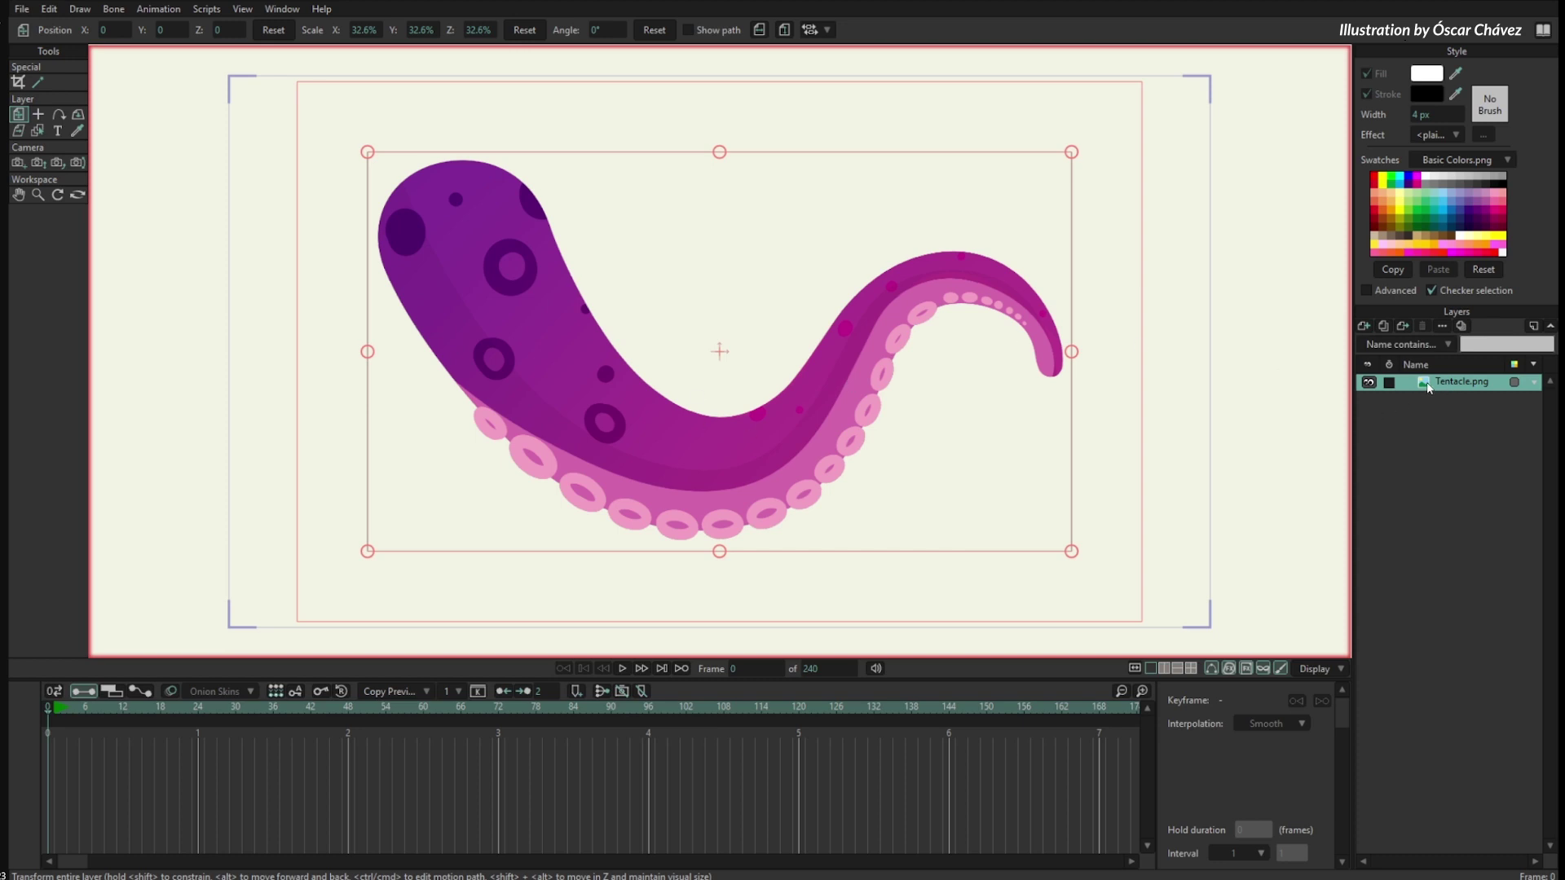
- Create a curver layer for Tentacle.png and move the curver's two end points to the tentacle's base and tip
{"action": "left_click", "coordinate": [83, 14]}
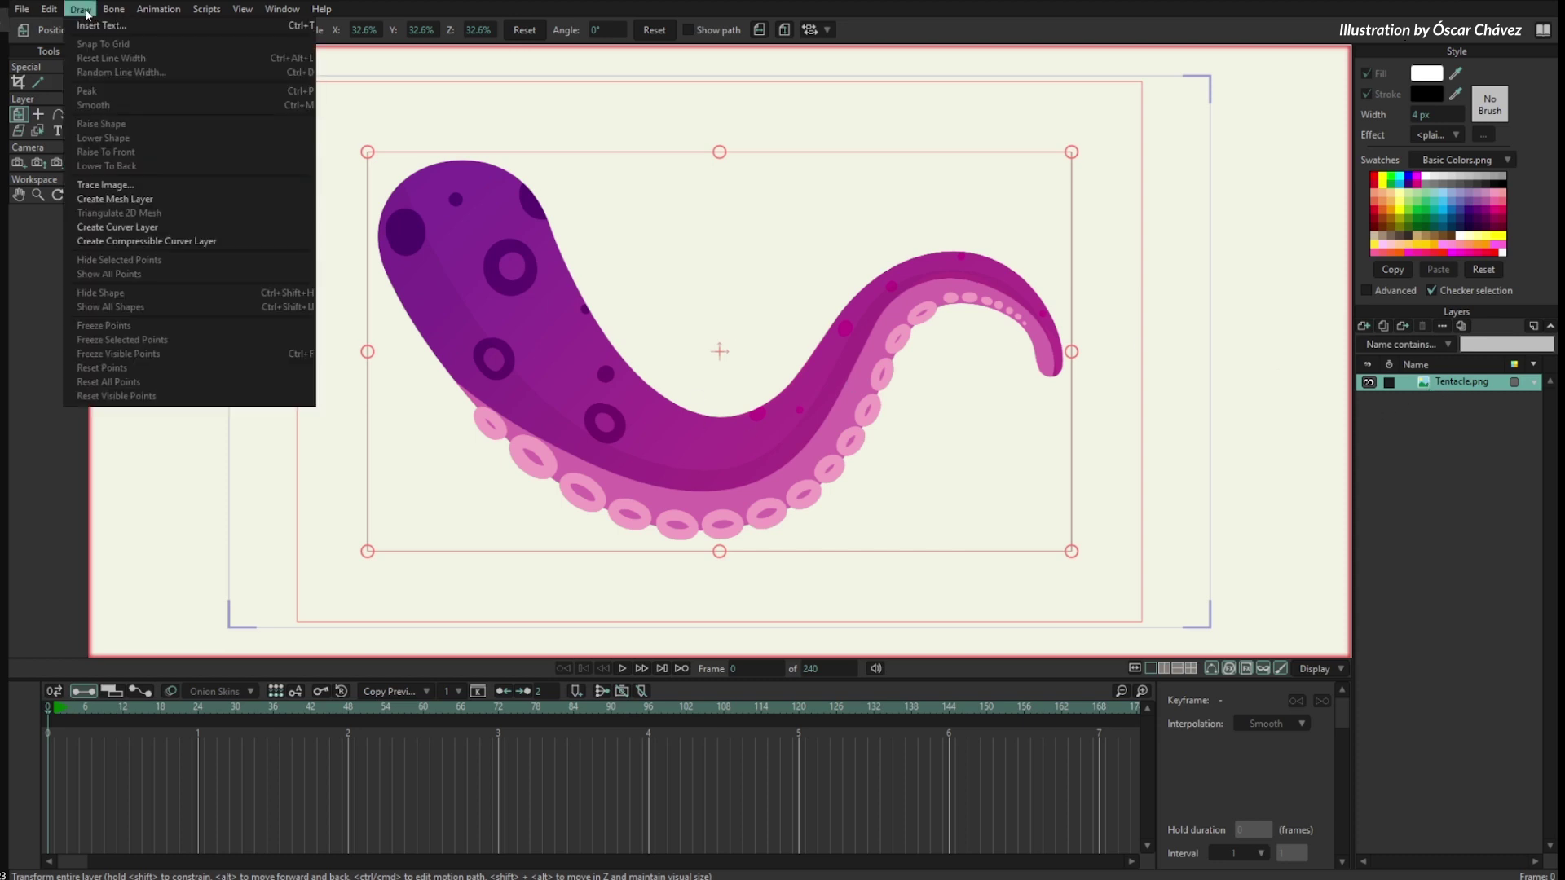
{"action": "left_click", "coordinate": [148, 227]}
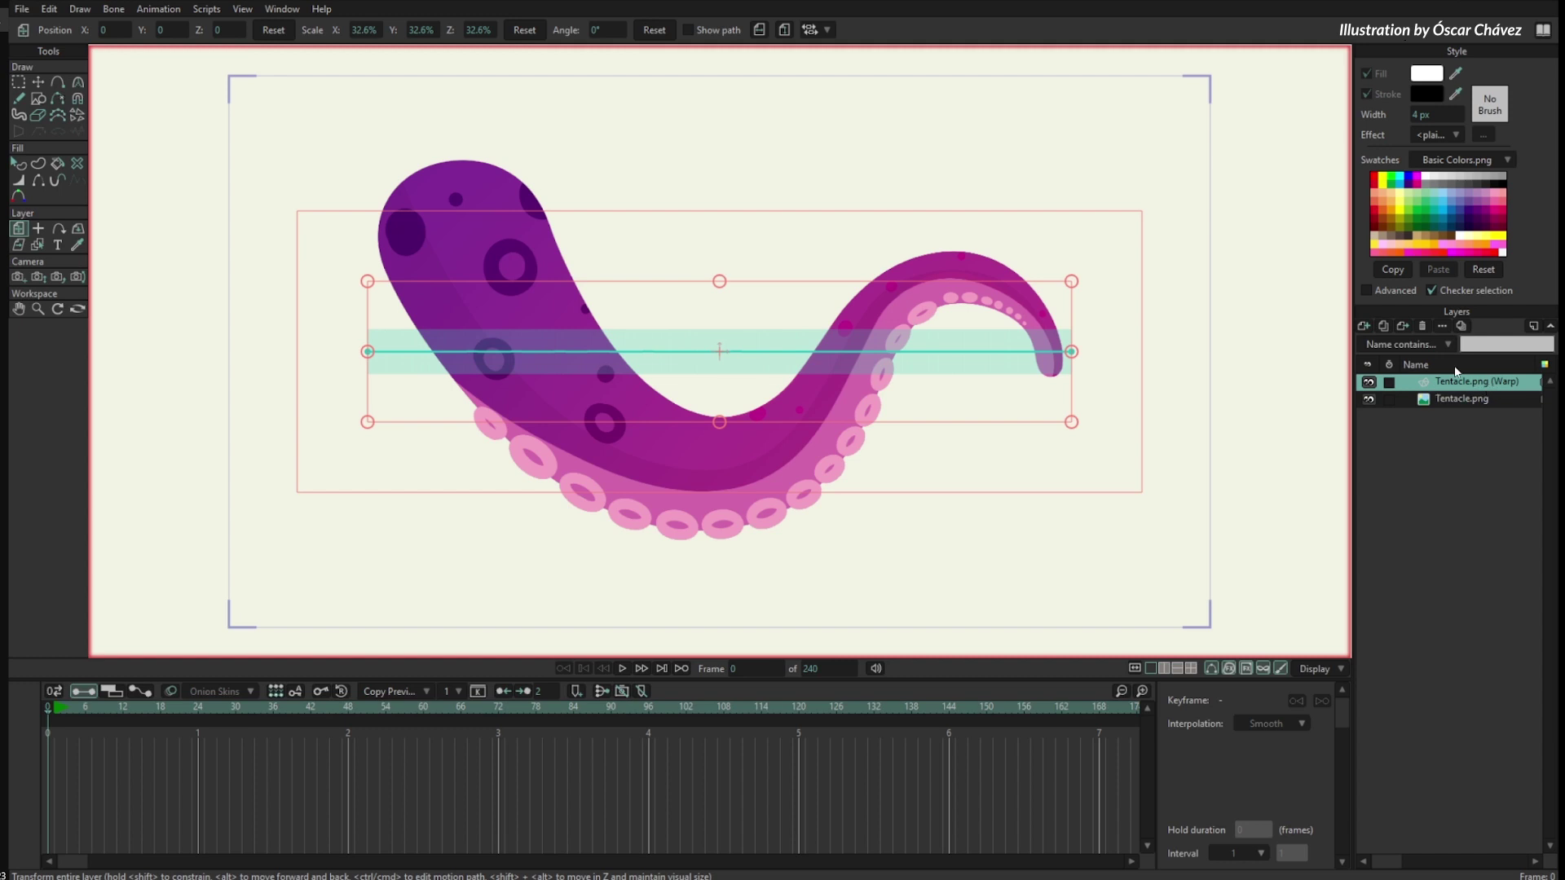
{"action": "left_click", "coordinate": [39, 81]}
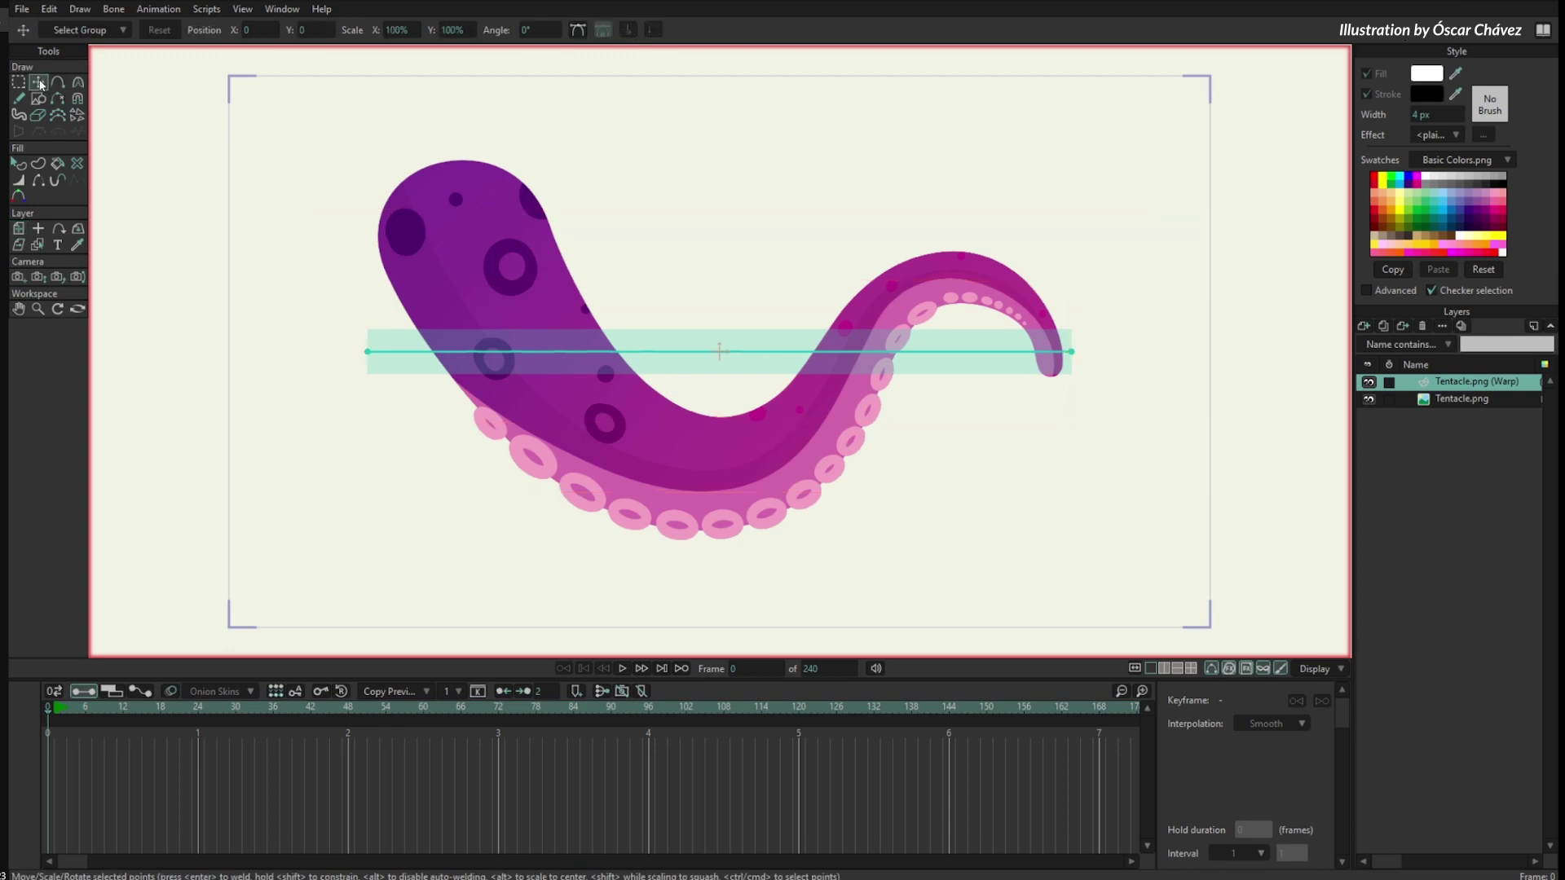
{"action": "left_click_drag", "start_coordinate": [372, 357], "coordinate": [420, 158]}
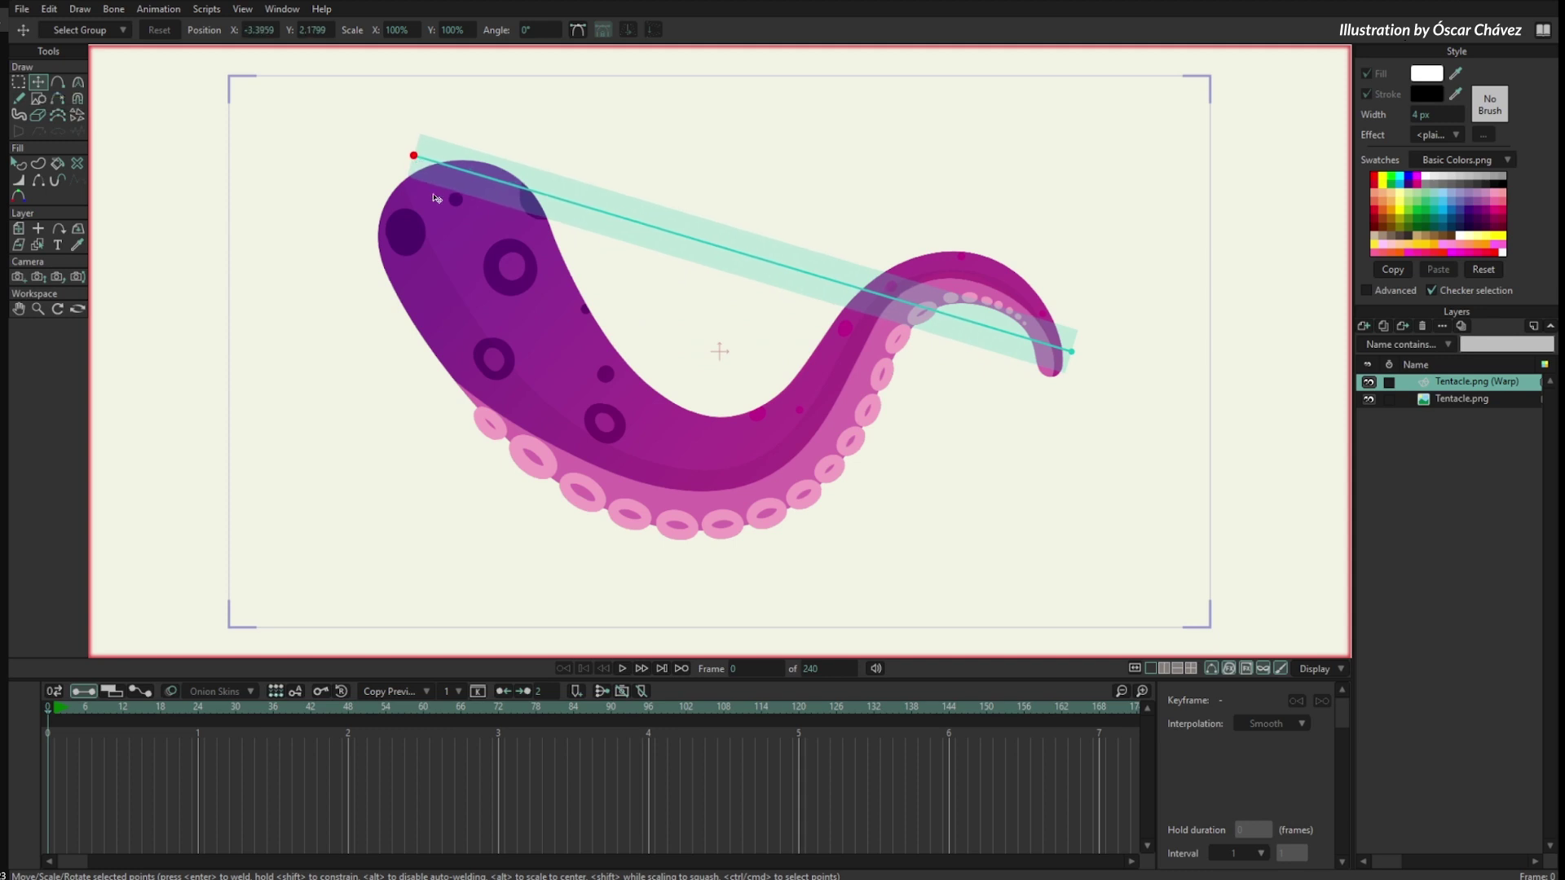
{"action": "left_click_drag", "start_coordinate": [1076, 357], "coordinate": [1063, 397]}
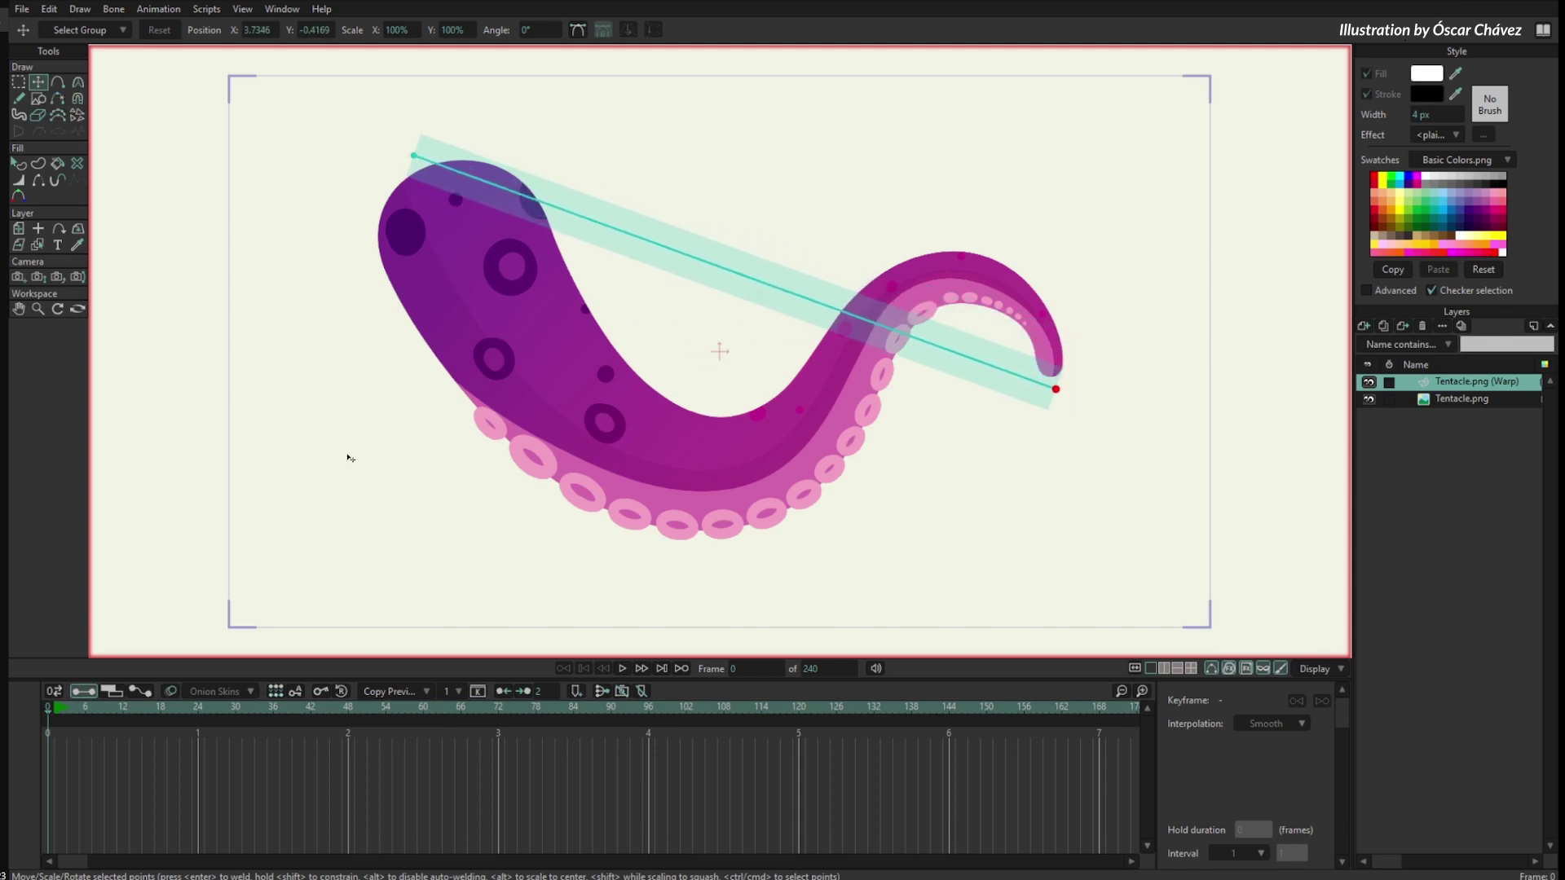
- Add three points to the curver and position them along the tentacle's centreline at the crest, the valley and the upper body
{"action": "left_click", "coordinate": [58, 83]}
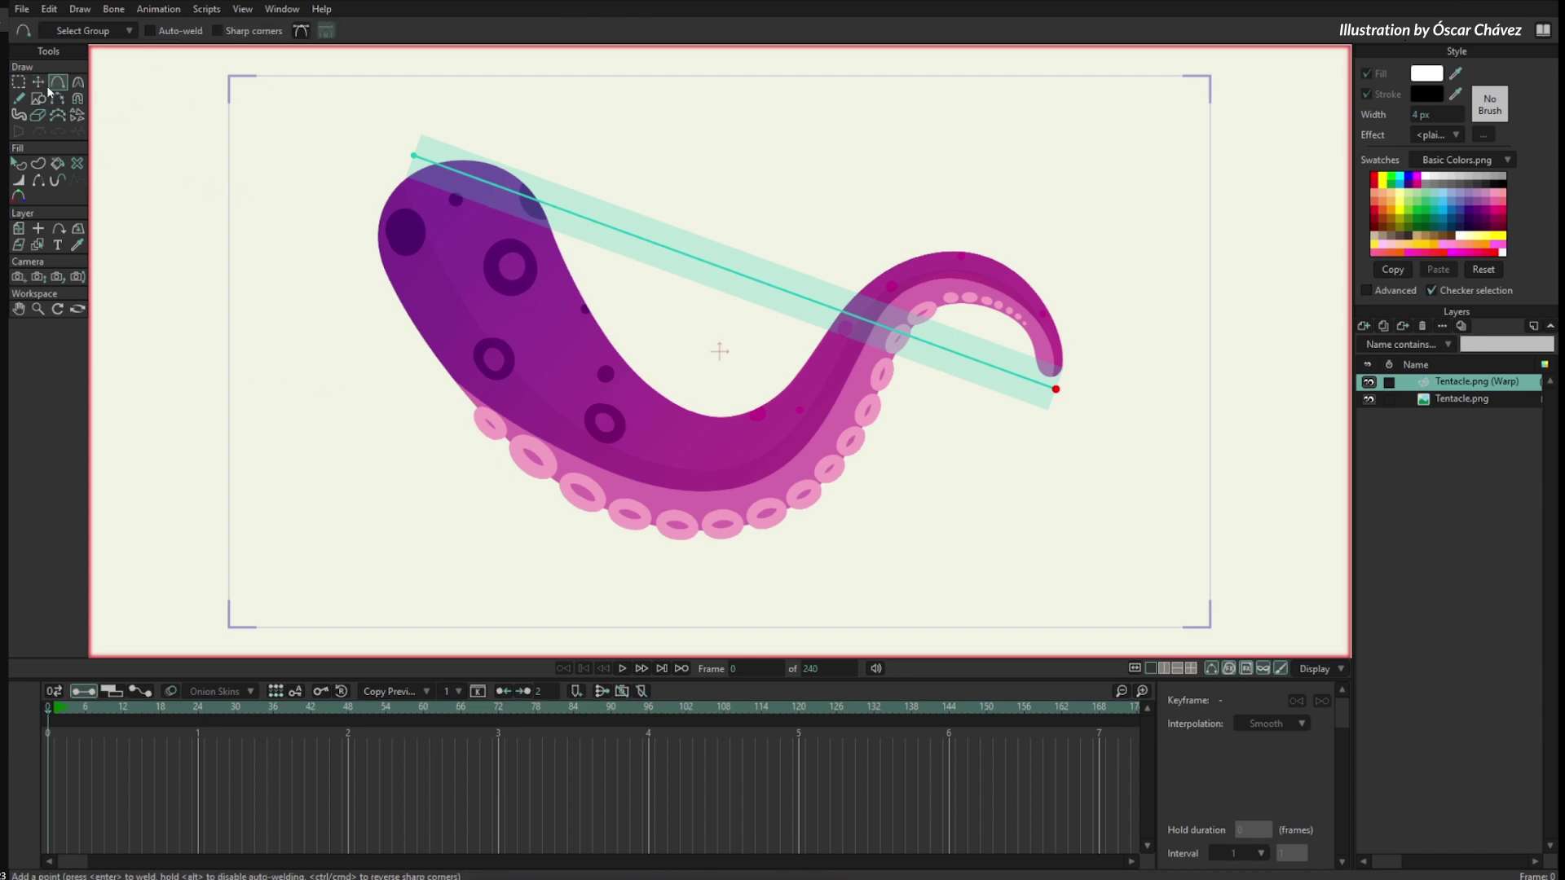
{"action": "left_click", "coordinate": [955, 351]}
{"action": "left_click_drag", "start_coordinate": [957, 352], "coordinate": [989, 270]}
{"action": "left_click_drag", "start_coordinate": [874, 220], "coordinate": [719, 484]}
{"action": "left_click_drag", "start_coordinate": [525, 323], "coordinate": [515, 336]}
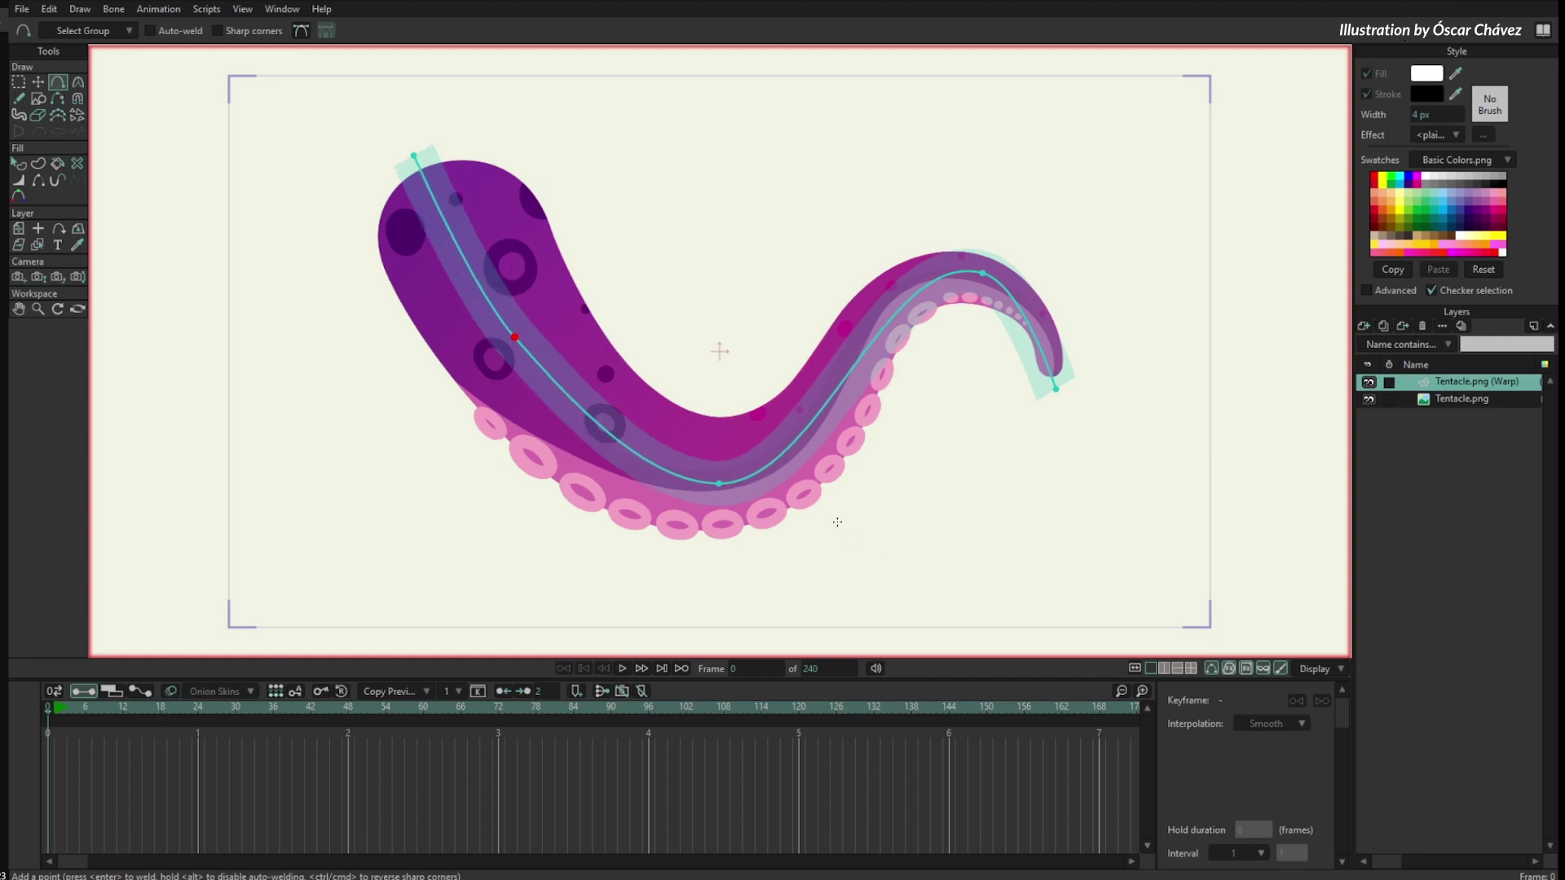
- Adjust the curvature handles of the curver's valley and crest points so the curve follows the tentacle's bends
{"action": "left_click", "coordinate": [79, 82]}
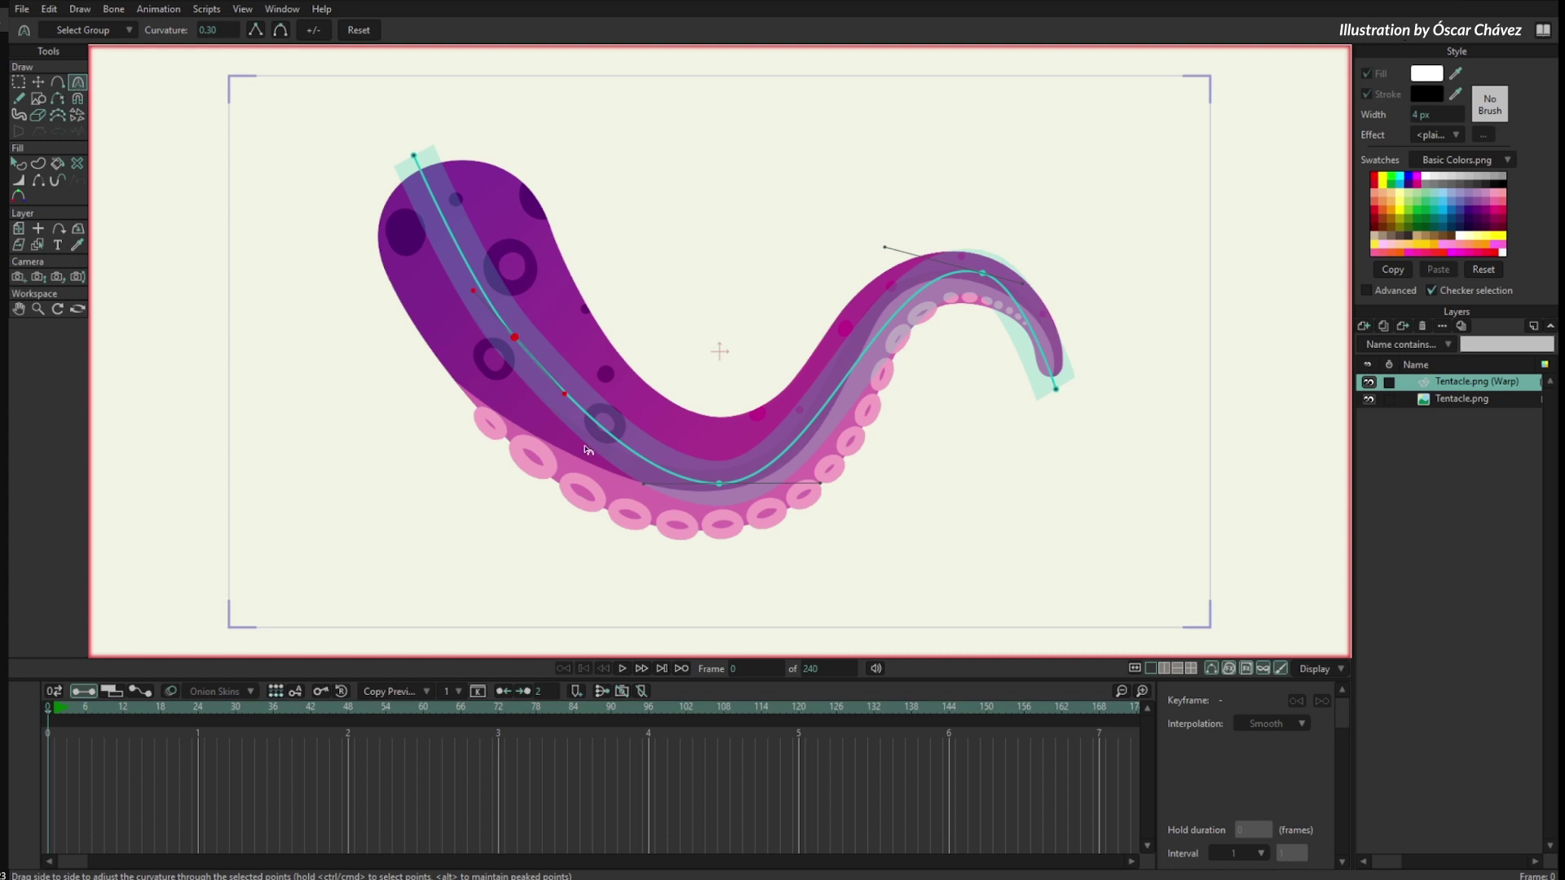
{"action": "left_click_drag", "start_coordinate": [643, 484], "coordinate": [626, 491]}
{"action": "left_click_drag", "start_coordinate": [821, 483], "coordinate": [832, 473]}
{"action": "left_click_drag", "start_coordinate": [885, 247], "coordinate": [823, 264]}
{"action": "left_click_drag", "start_coordinate": [1022, 274], "coordinate": [872, 275]}
- Shift the curver's crest point slightly toward the base and refine the curvature of the interior points
{"action": "key", "text": "t"}
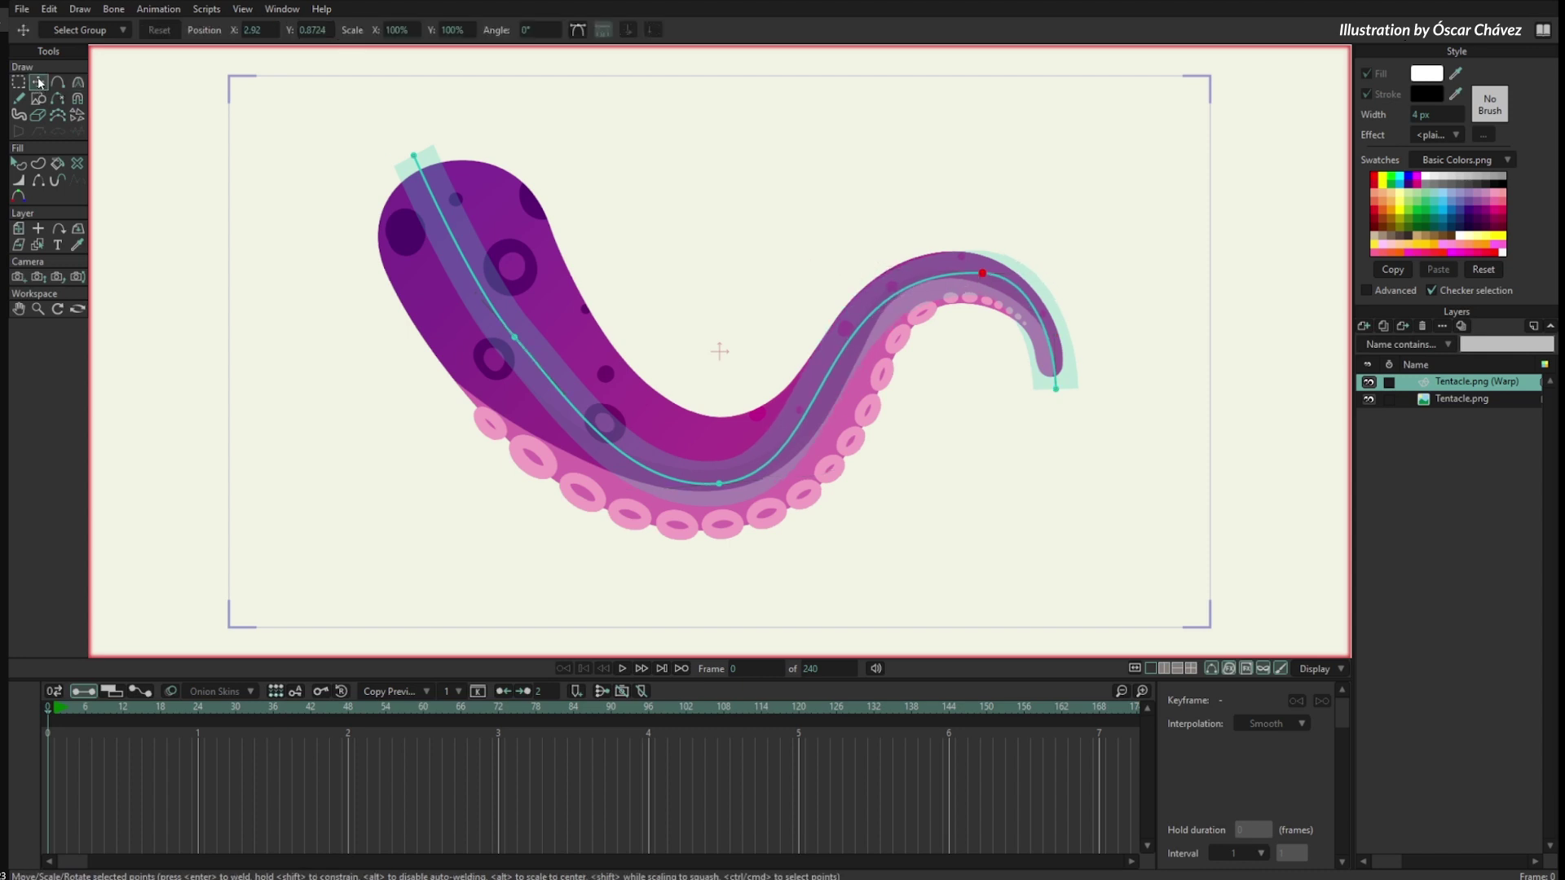
{"action": "left_click_drag", "start_coordinate": [980, 285], "coordinate": [962, 283]}
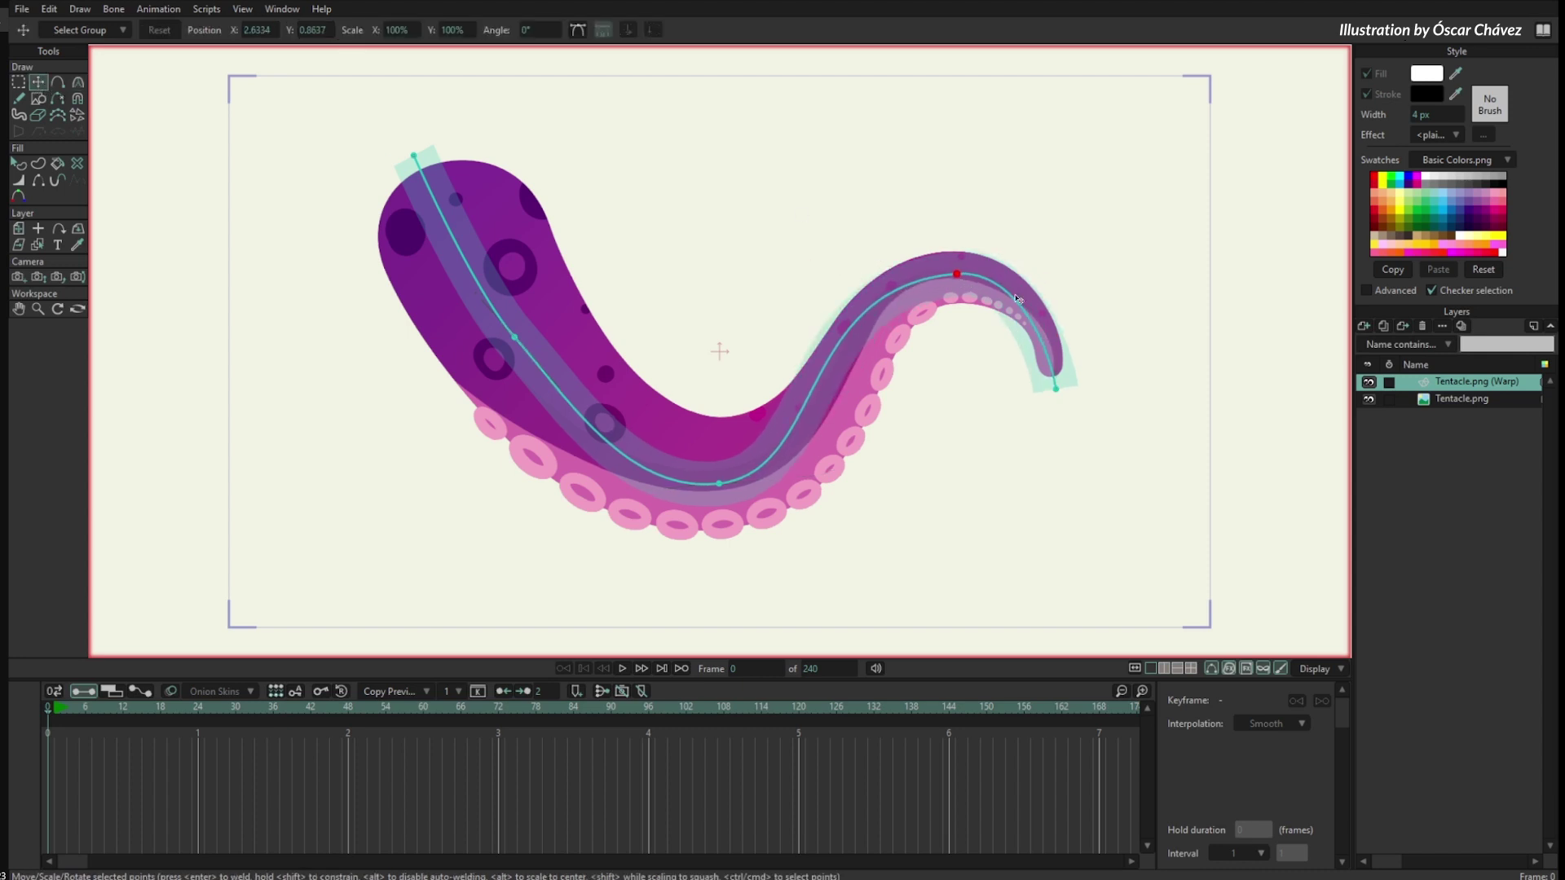
{"action": "left_click", "coordinate": [77, 82]}
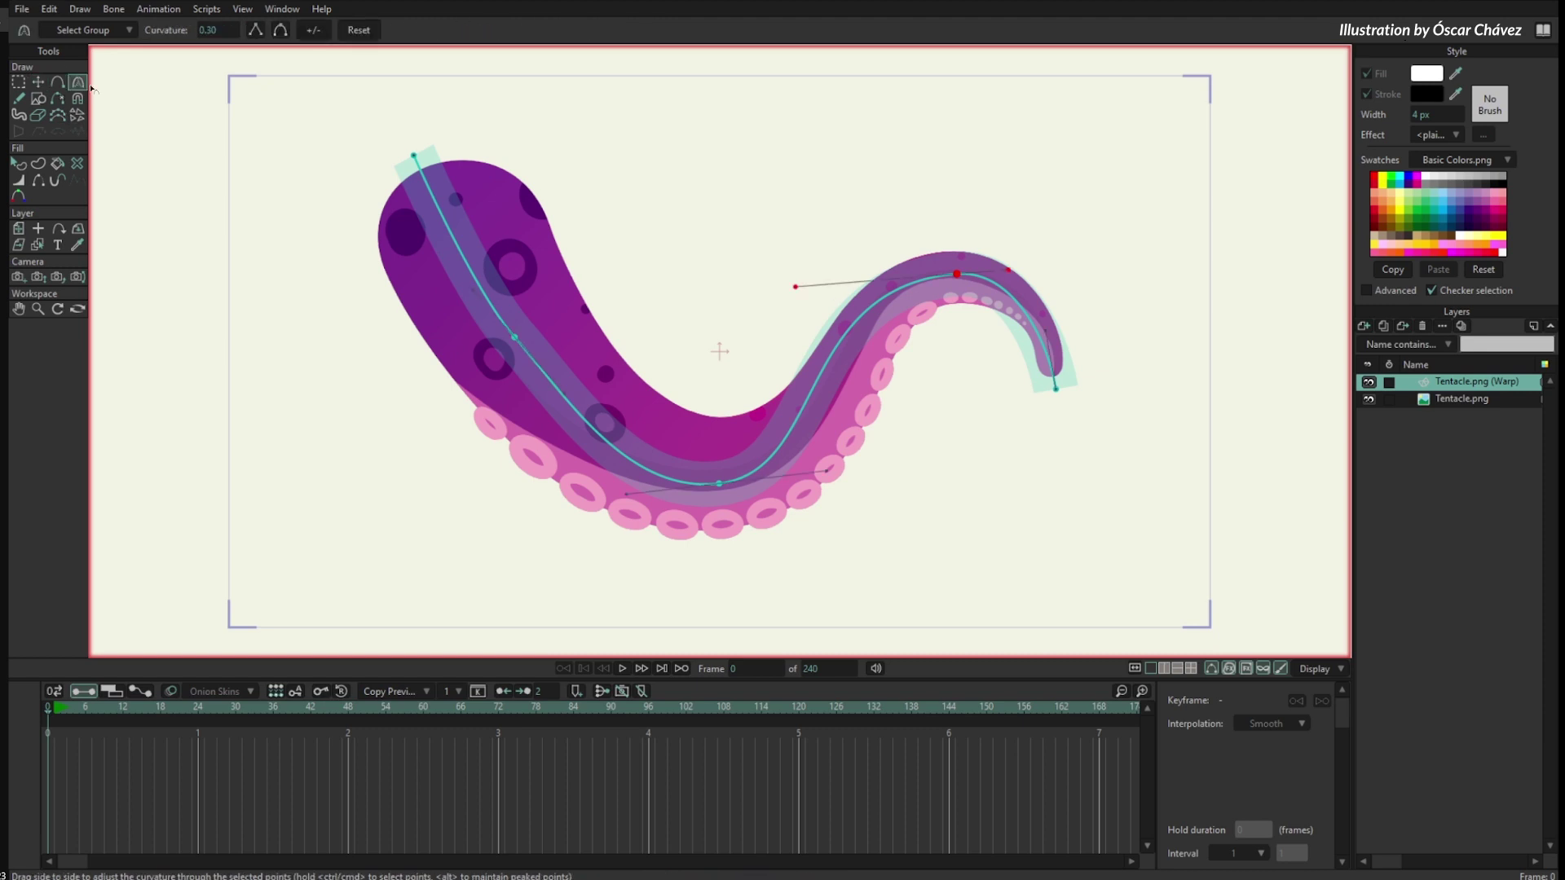
{"action": "left_click", "coordinate": [514, 336]}
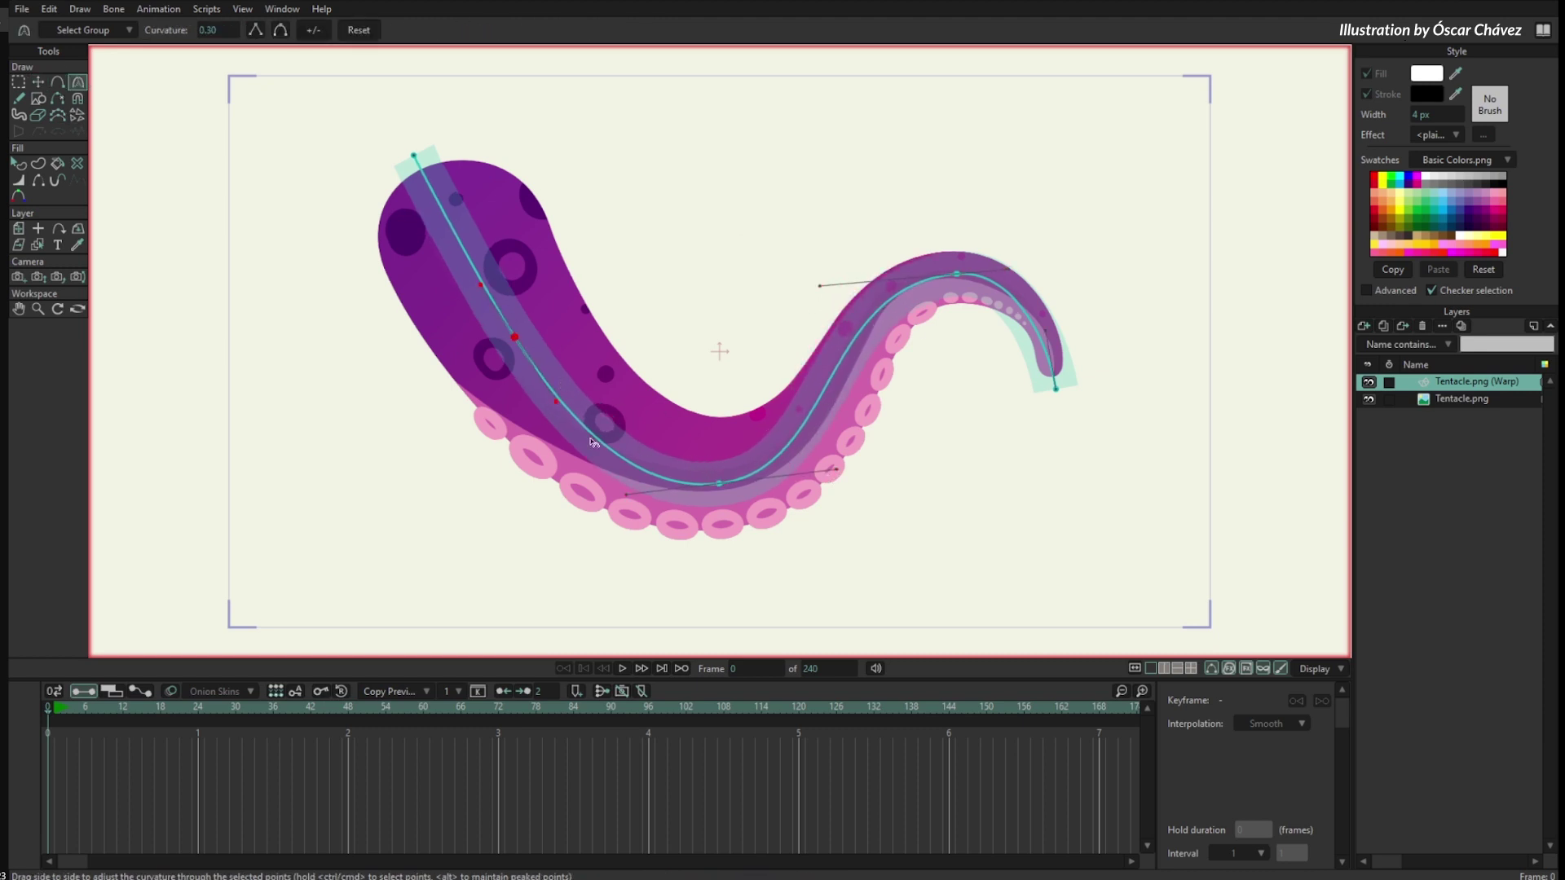
- Widen the curver to about 494% at its base point and widen the interior points until it covers the whole tentacle
{"action": "left_click", "coordinate": [18, 180]}
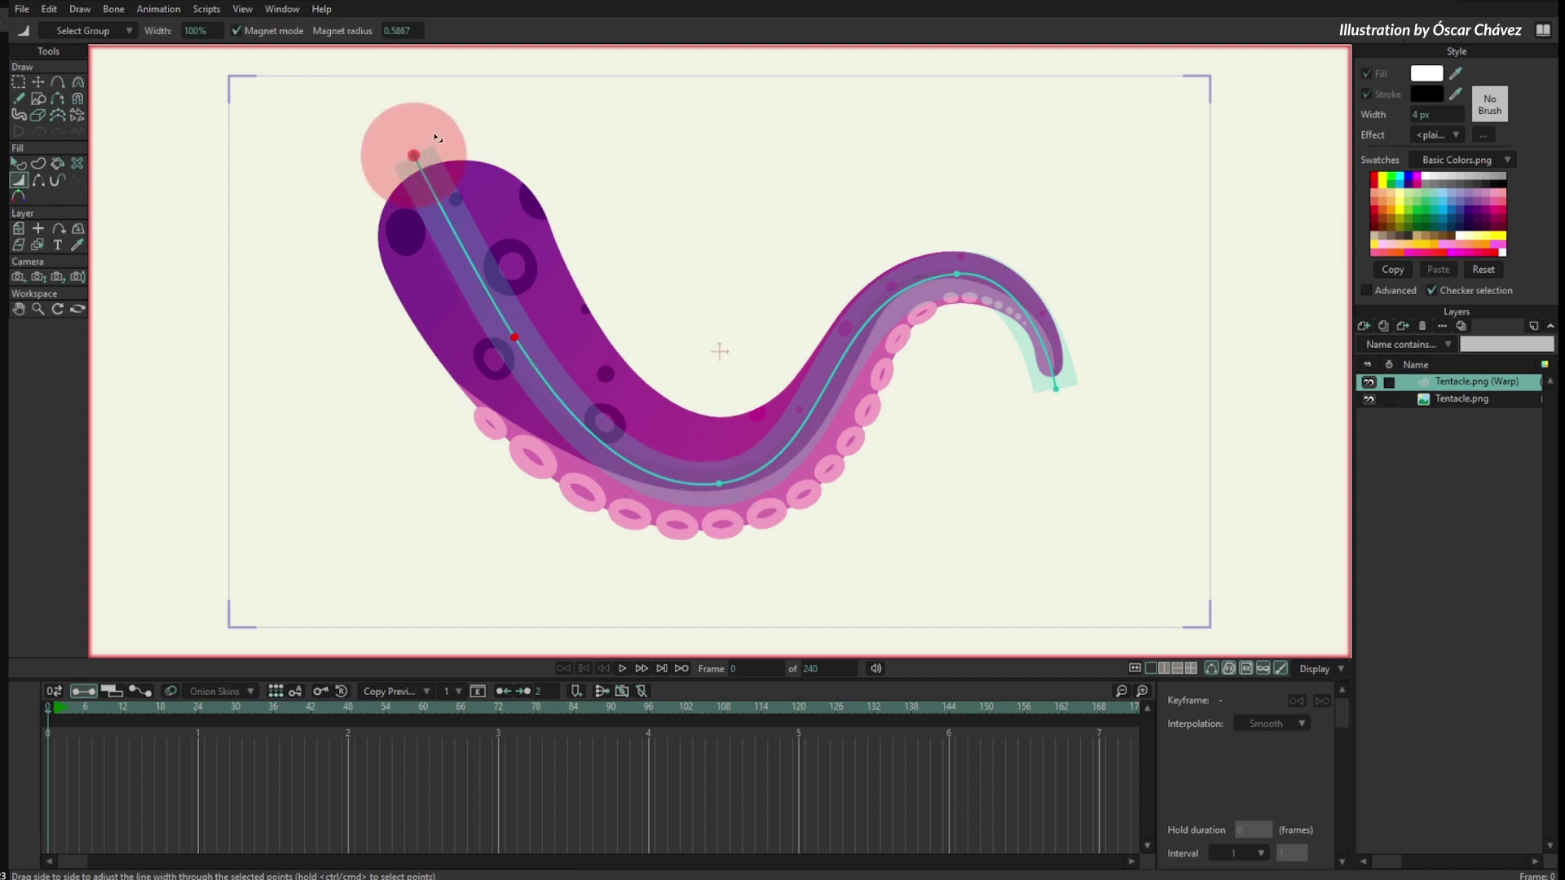
{"action": "left_click_drag", "start_coordinate": [417, 161], "coordinate": [575, 133]}
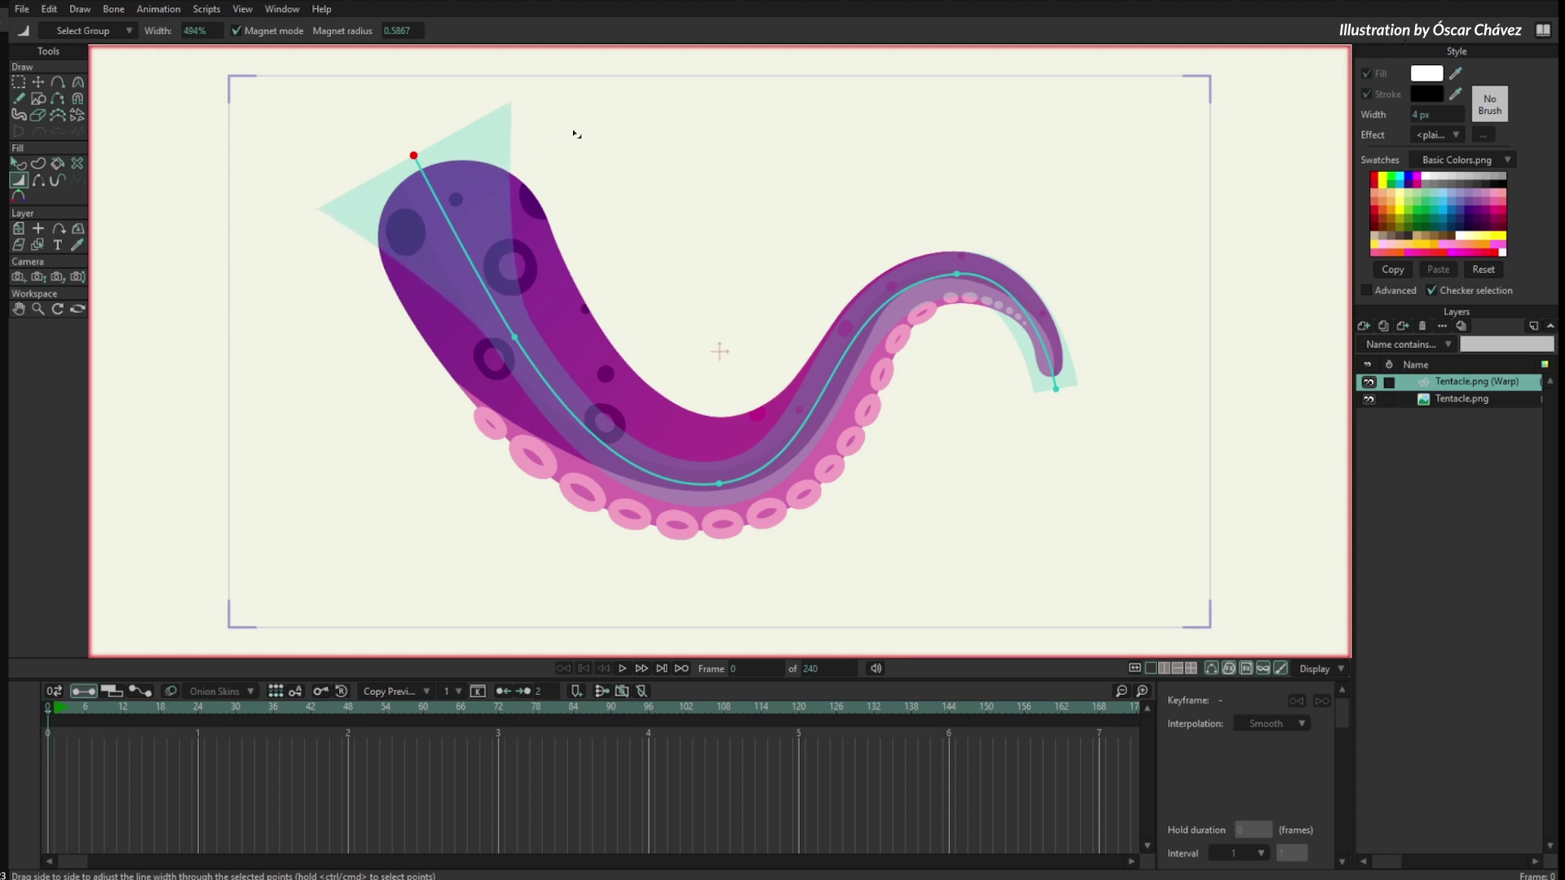
{"action": "left_click", "coordinate": [515, 337]}
{"action": "left_click_drag", "start_coordinate": [536, 329], "coordinate": [656, 284]}
{"action": "left_click", "coordinate": [719, 483]}
{"action": "left_click_drag", "start_coordinate": [721, 483], "coordinate": [820, 464]}
{"action": "left_click", "coordinate": [957, 275]}
{"action": "left_click_drag", "start_coordinate": [958, 274], "coordinate": [996, 283]}
{"action": "left_click", "coordinate": [1055, 388]}
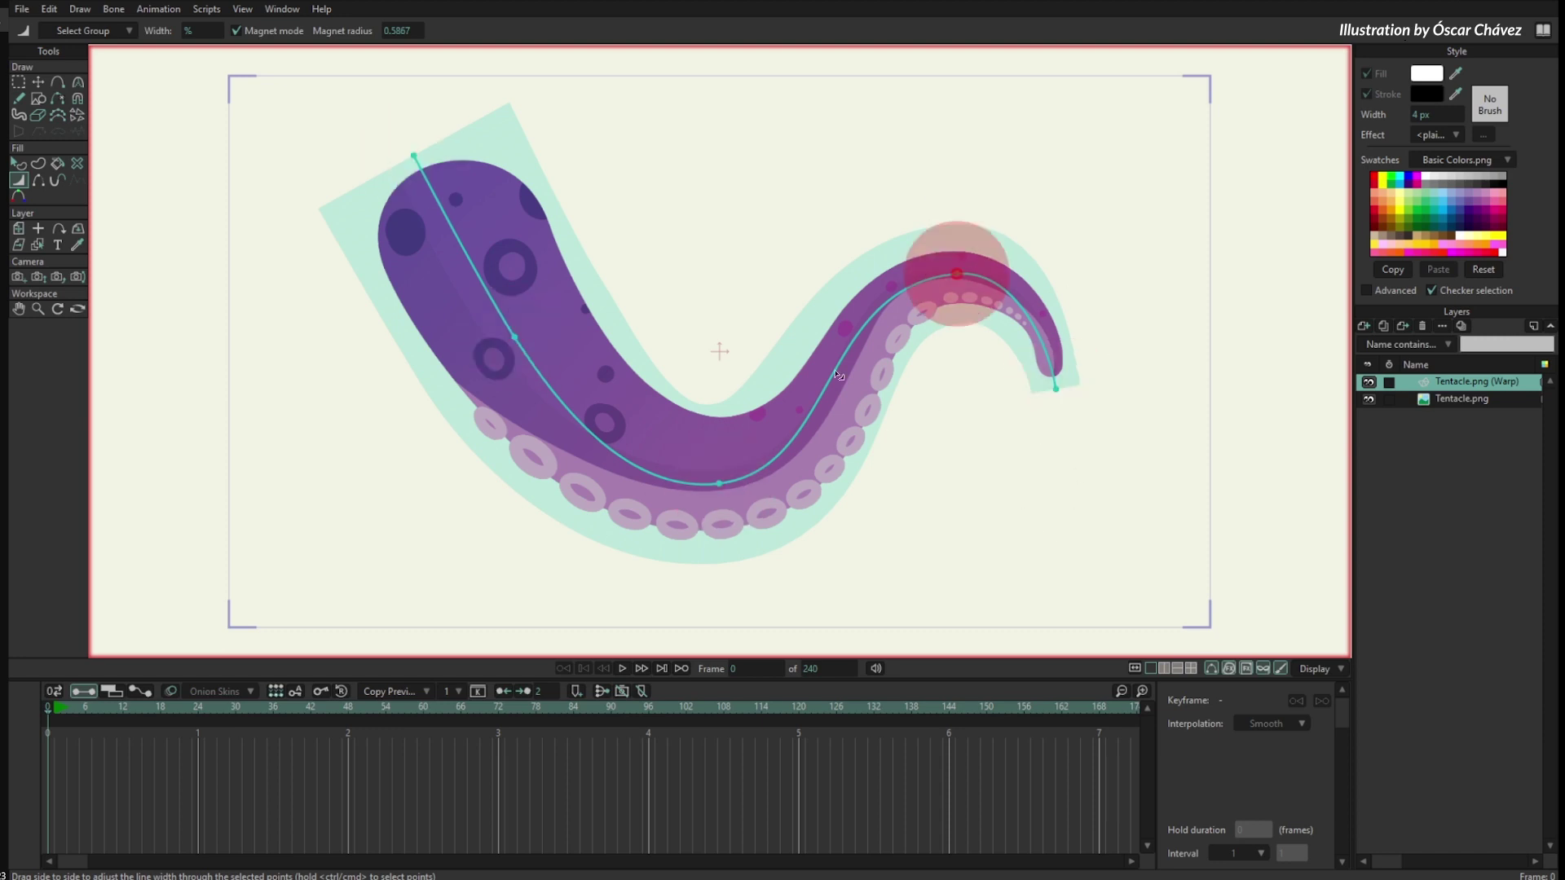
- At frame 18, move the curver's tip, crest, valley and upper body points to bend the tentacle into a tighter S-shaped pose
{"action": "left_click", "coordinate": [39, 81]}
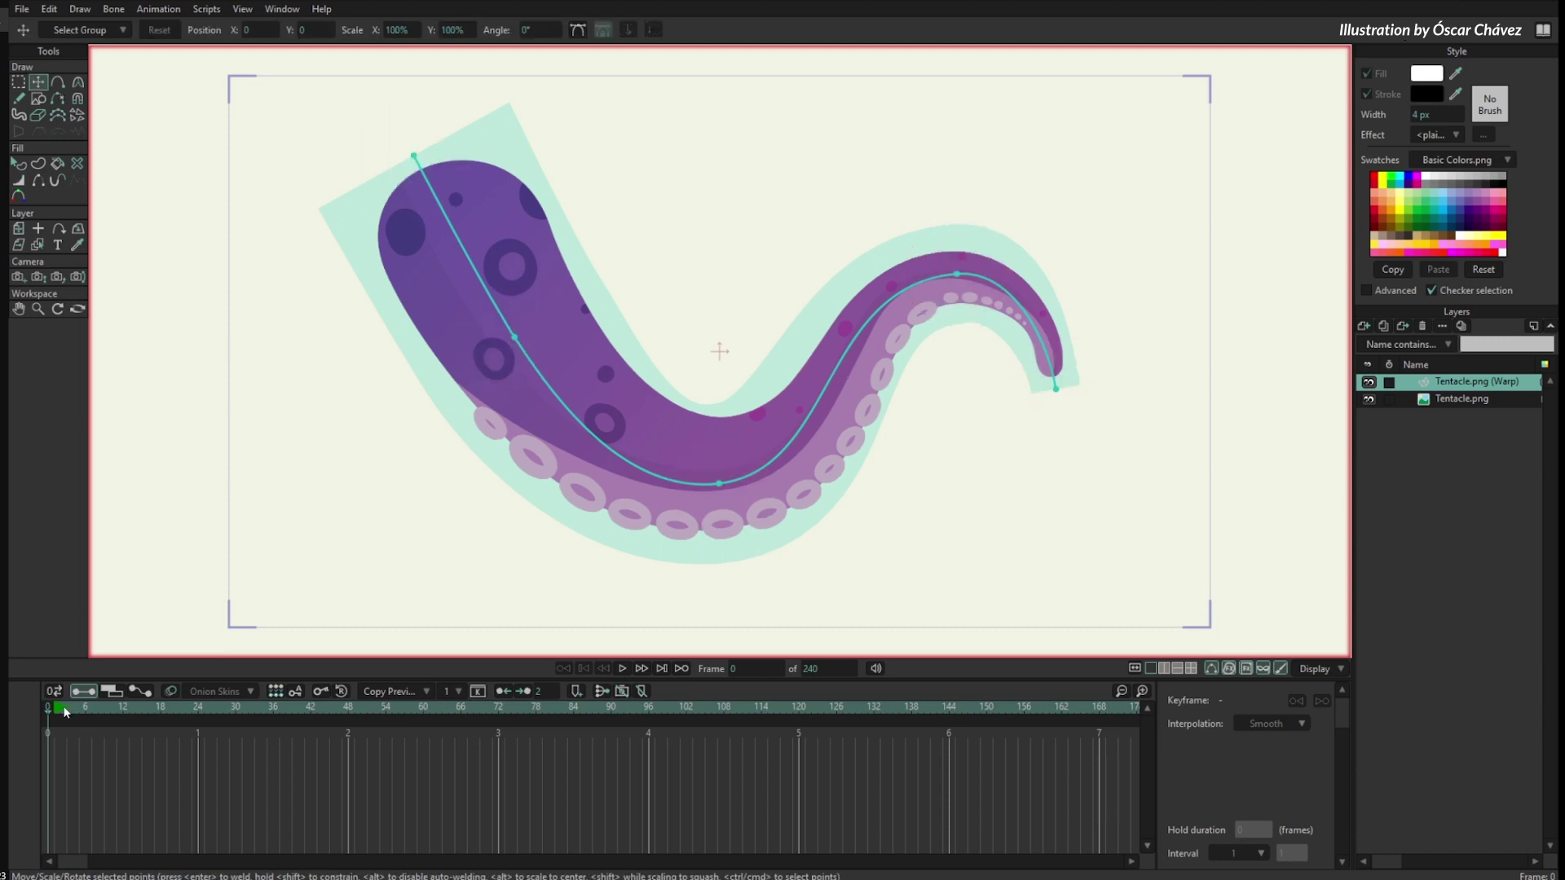
{"action": "mouse_move", "coordinate": [61, 711]}
{"action": "left_mouse_down"}
{"action": "mouse_move", "coordinate": [96, 710]}
{"action": "mouse_move", "coordinate": [47, 710]}
{"action": "left_mouse_up"}
{"action": "left_click_drag", "start_coordinate": [53, 709], "coordinate": [160, 712]}
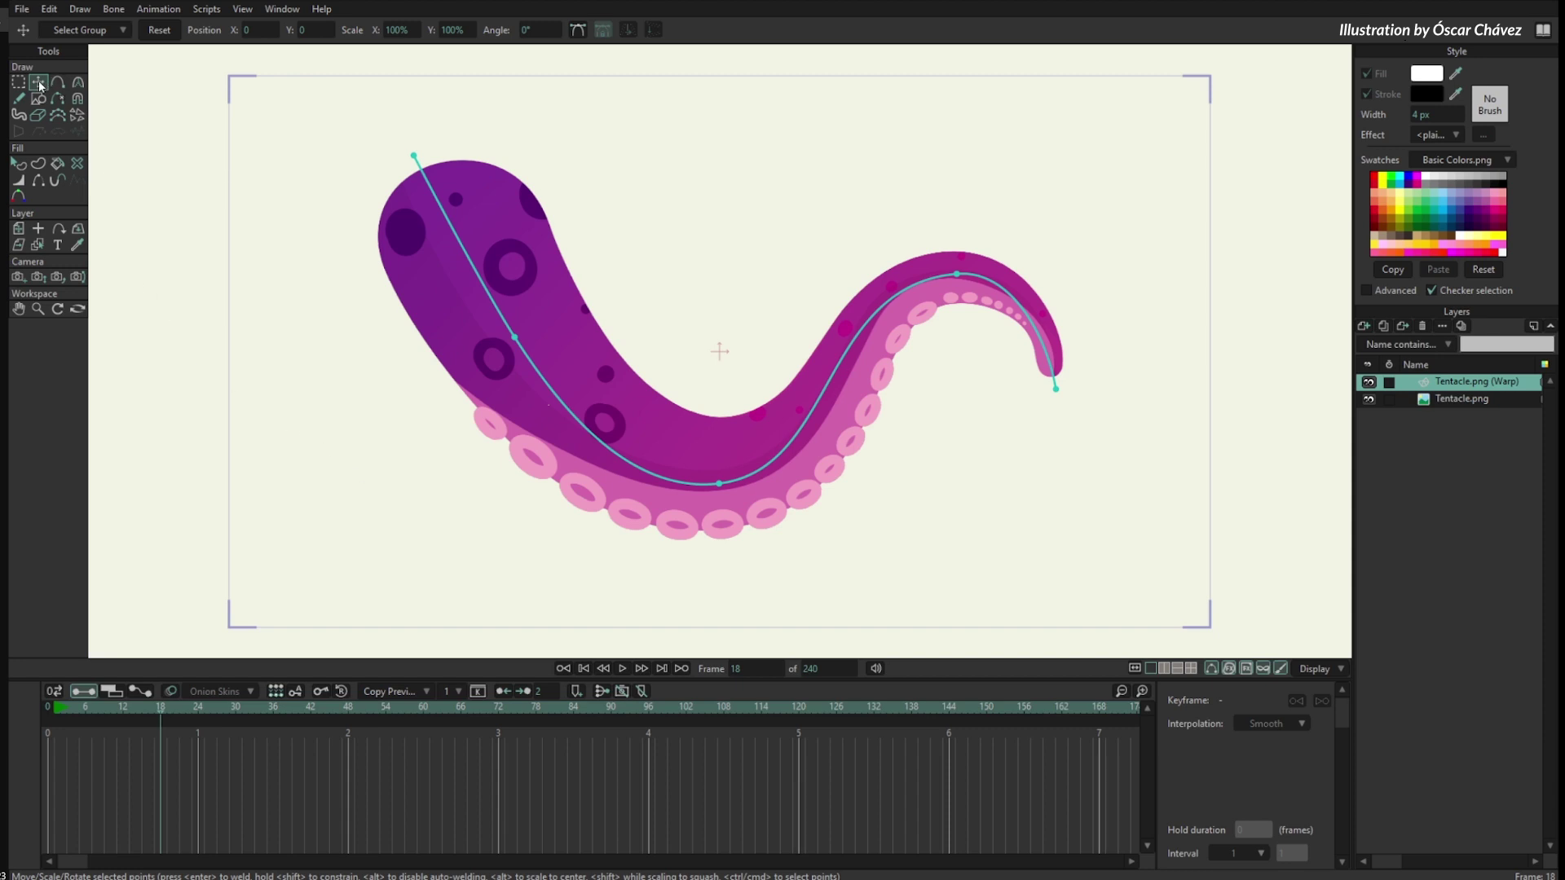
{"action": "mouse_move", "coordinate": [1057, 389]}
{"action": "left_mouse_down"}
{"action": "mouse_move", "coordinate": [1045, 357]}
{"action": "mouse_move", "coordinate": [1041, 405]}
{"action": "left_mouse_up"}
{"action": "left_click_drag", "start_coordinate": [957, 274], "coordinate": [894, 156]}
{"action": "left_click_drag", "start_coordinate": [717, 484], "coordinate": [618, 510]}
{"action": "left_click_drag", "start_coordinate": [515, 337], "coordinate": [371, 359]}
{"action": "left_click_drag", "start_coordinate": [618, 510], "coordinate": [678, 496]}
{"action": "left_click_drag", "start_coordinate": [894, 157], "coordinate": [717, 236]}
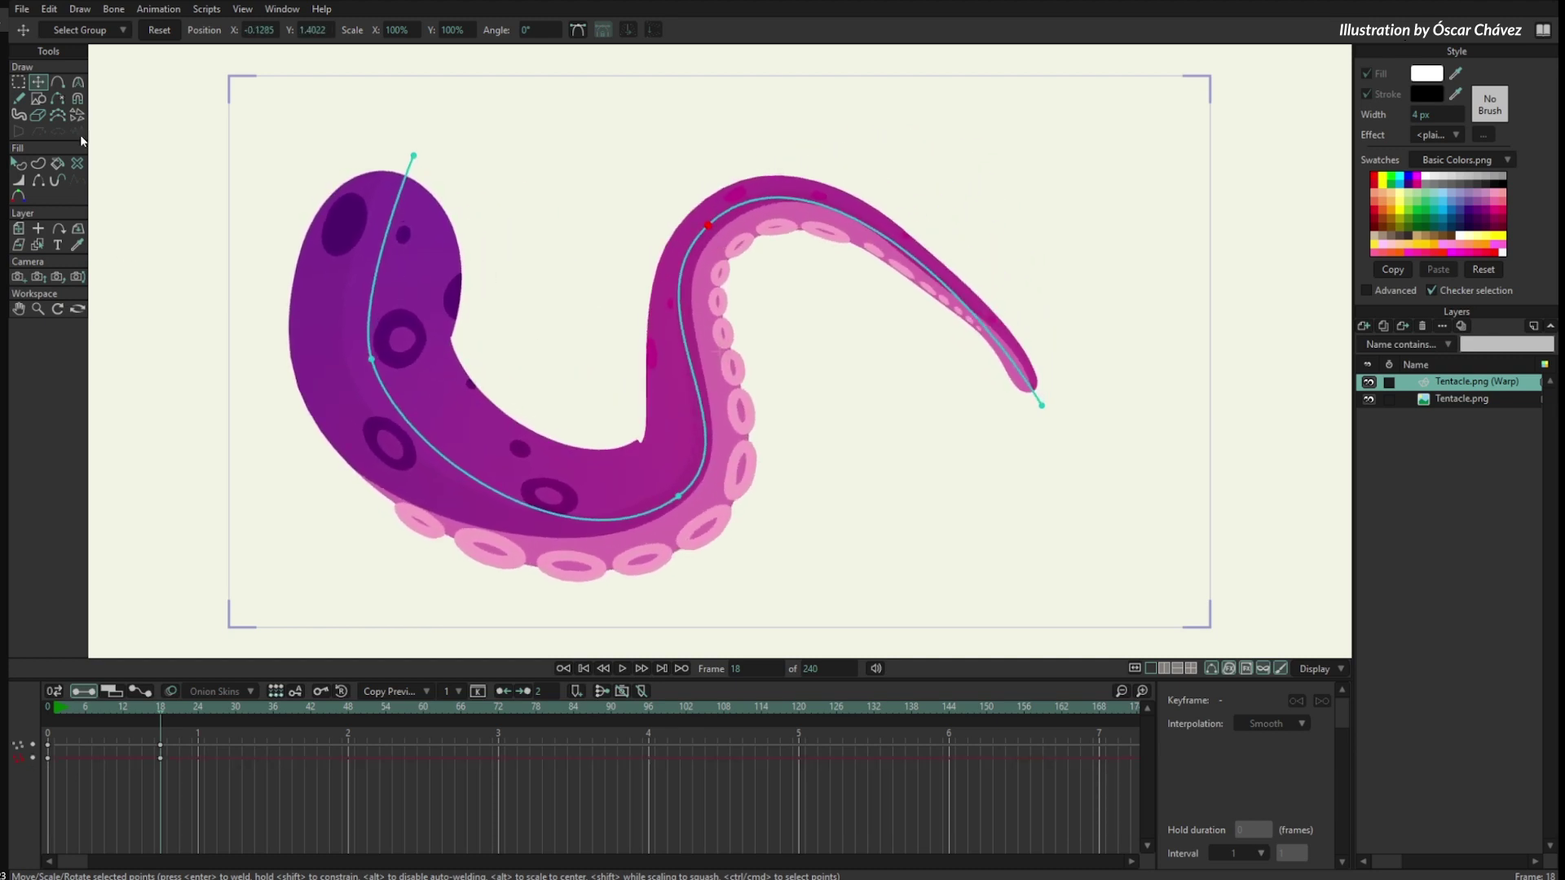
- Reshape the curvature handles of the curver's interior points at frame 18 to round out the bent pose
{"action": "left_click", "coordinate": [78, 83]}
{"action": "left_click_drag", "start_coordinate": [883, 180], "coordinate": [866, 104]}
{"action": "left_click_drag", "start_coordinate": [1013, 336], "coordinate": [1100, 279]}
{"action": "left_click_drag", "start_coordinate": [633, 317], "coordinate": [644, 317]}
{"action": "left_click_drag", "start_coordinate": [760, 435], "coordinate": [833, 336]}
{"action": "left_click_drag", "start_coordinate": [592, 586], "coordinate": [606, 568]}
{"action": "left_click_drag", "start_coordinate": [401, 458], "coordinate": [404, 510]}
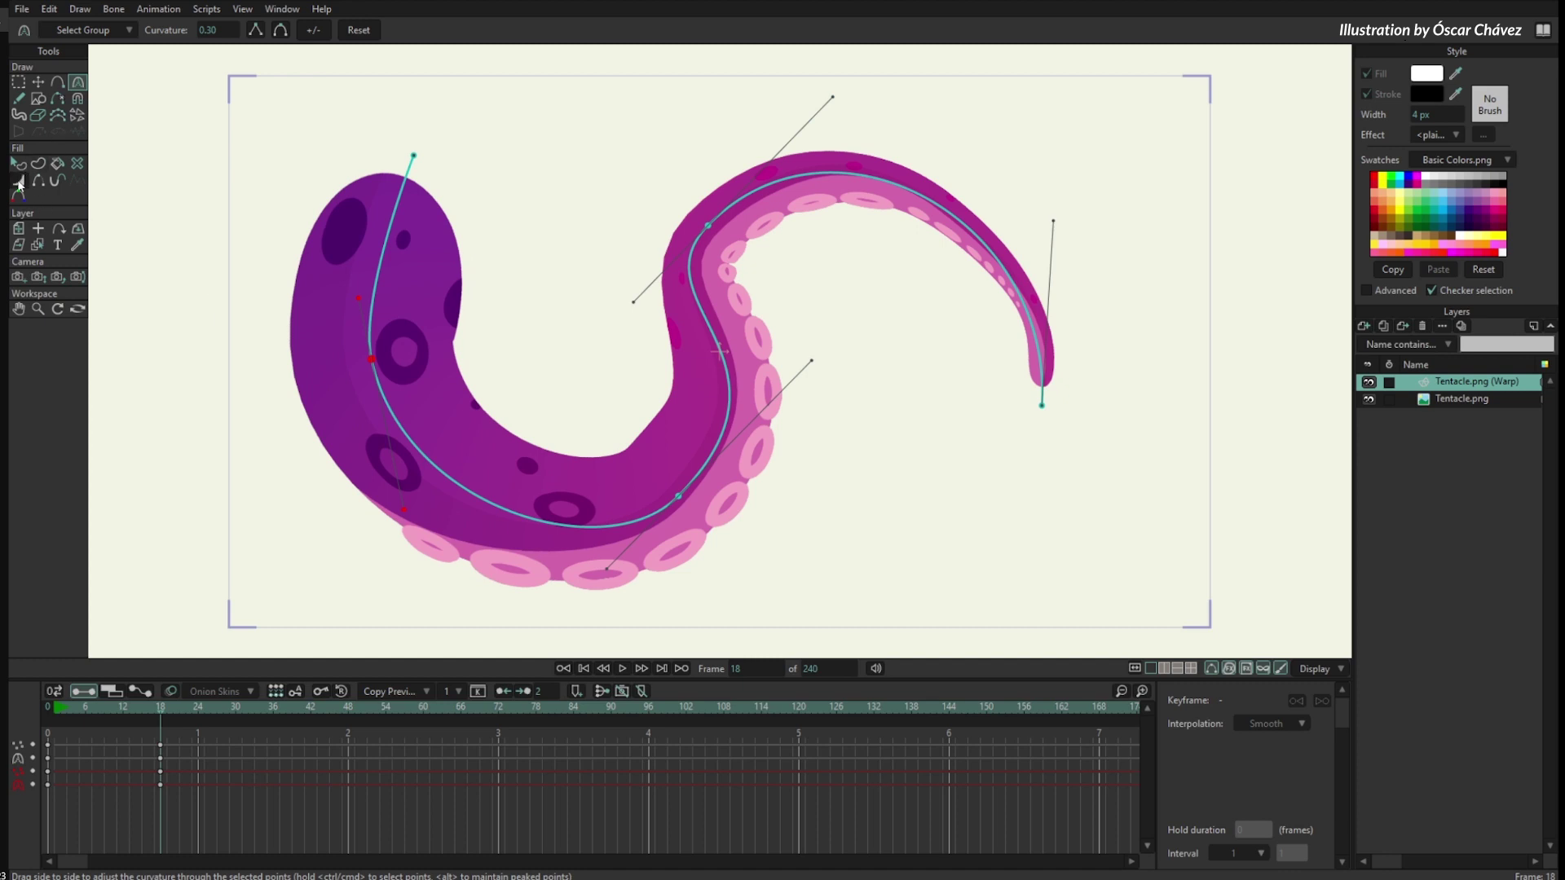
- At frame 18, vary the curver's width with a thicker crest and a pointed tip, and extend the upper body point's curvature handle
{"action": "left_click", "coordinate": [18, 179]}
{"action": "left_click_drag", "start_coordinate": [773, 221], "coordinate": [785, 262]}
{"action": "left_click_drag", "start_coordinate": [1053, 392], "coordinate": [1003, 413]}
{"action": "left_click_drag", "start_coordinate": [724, 237], "coordinate": [738, 244]}
{"action": "left_click_drag", "start_coordinate": [684, 510], "coordinate": [707, 507]}
{"action": "left_click_drag", "start_coordinate": [410, 388], "coordinate": [420, 388]}
{"action": "left_click_drag", "start_coordinate": [450, 206], "coordinate": [454, 209]}
{"action": "left_click", "coordinate": [80, 84]}
{"action": "left_click_drag", "start_coordinate": [400, 456], "coordinate": [366, 499]}
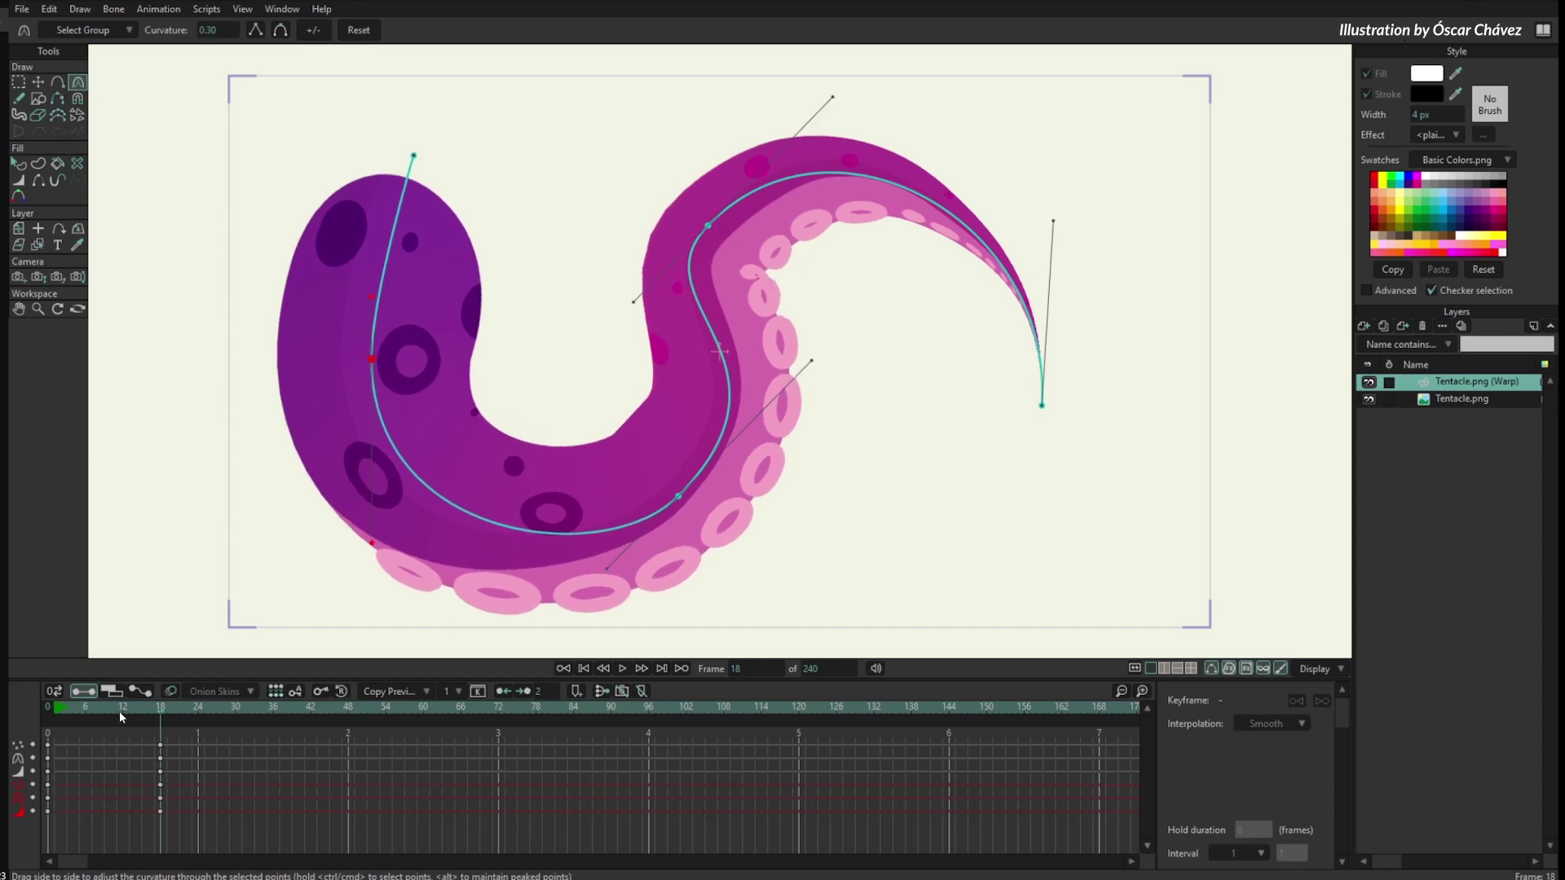
- Preview the tentacle's motion from frame 1 to frame 17 and delete the curver's keyframes at frame 18
{"action": "left_click", "coordinate": [50, 705]}
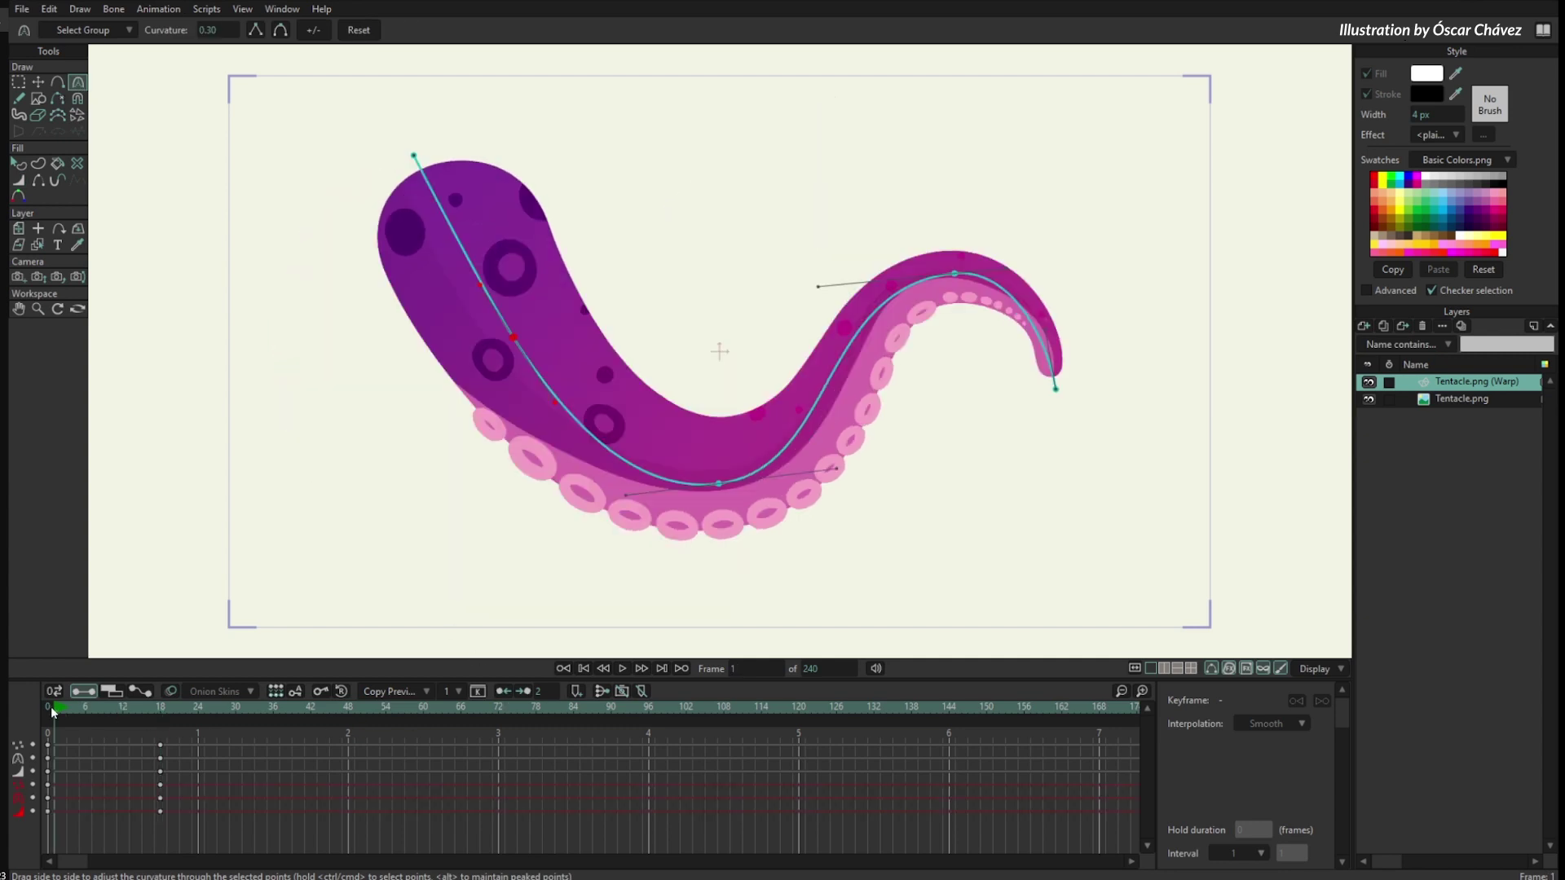
{"action": "left_click_drag", "start_coordinate": [55, 708], "coordinate": [154, 756]}
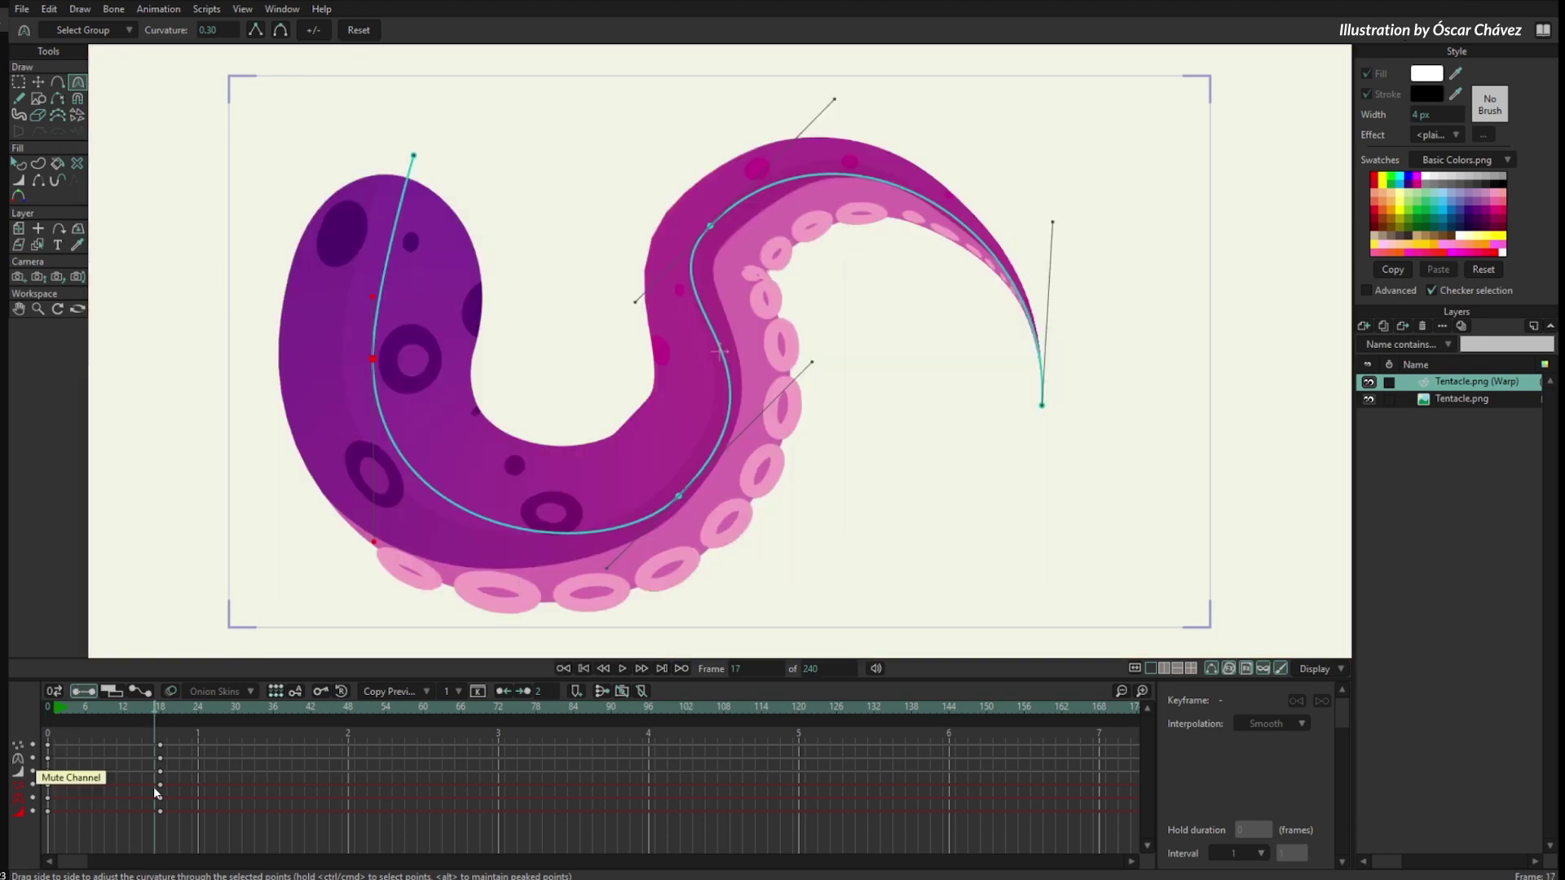
{"action": "left_click_drag", "start_coordinate": [144, 848], "coordinate": [181, 735]}
{"action": "left_click_drag", "start_coordinate": [130, 830], "coordinate": [185, 741]}
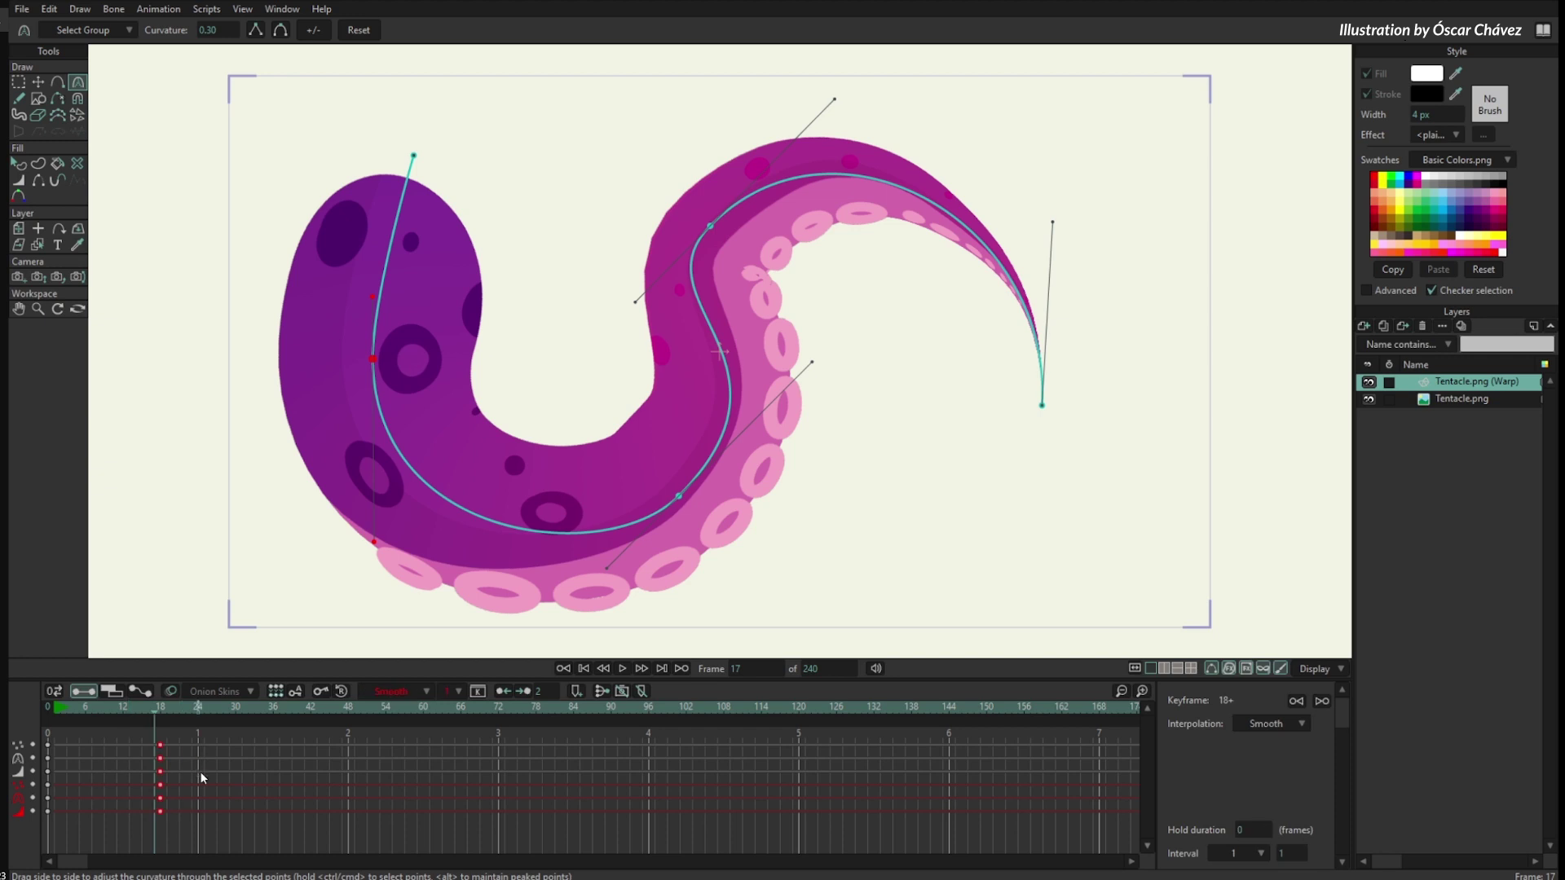
{"action": "key", "text": "Delete"}
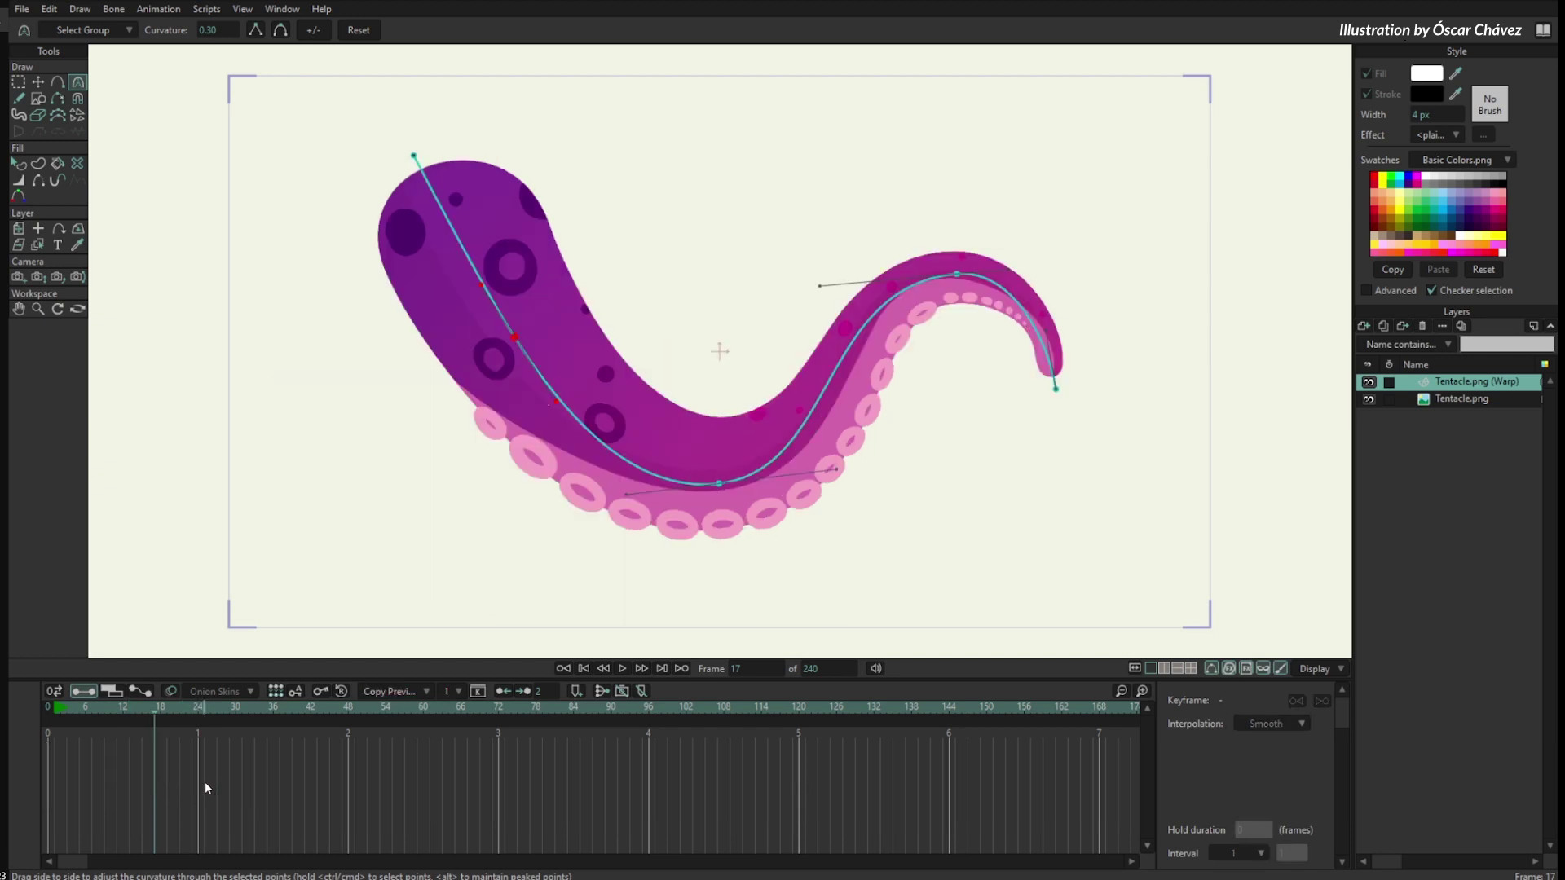
- At frame 17, stretch the curver's tip point outward and enable Compressible curver in the warp layer's vector settings
{"action": "left_click", "coordinate": [39, 83]}
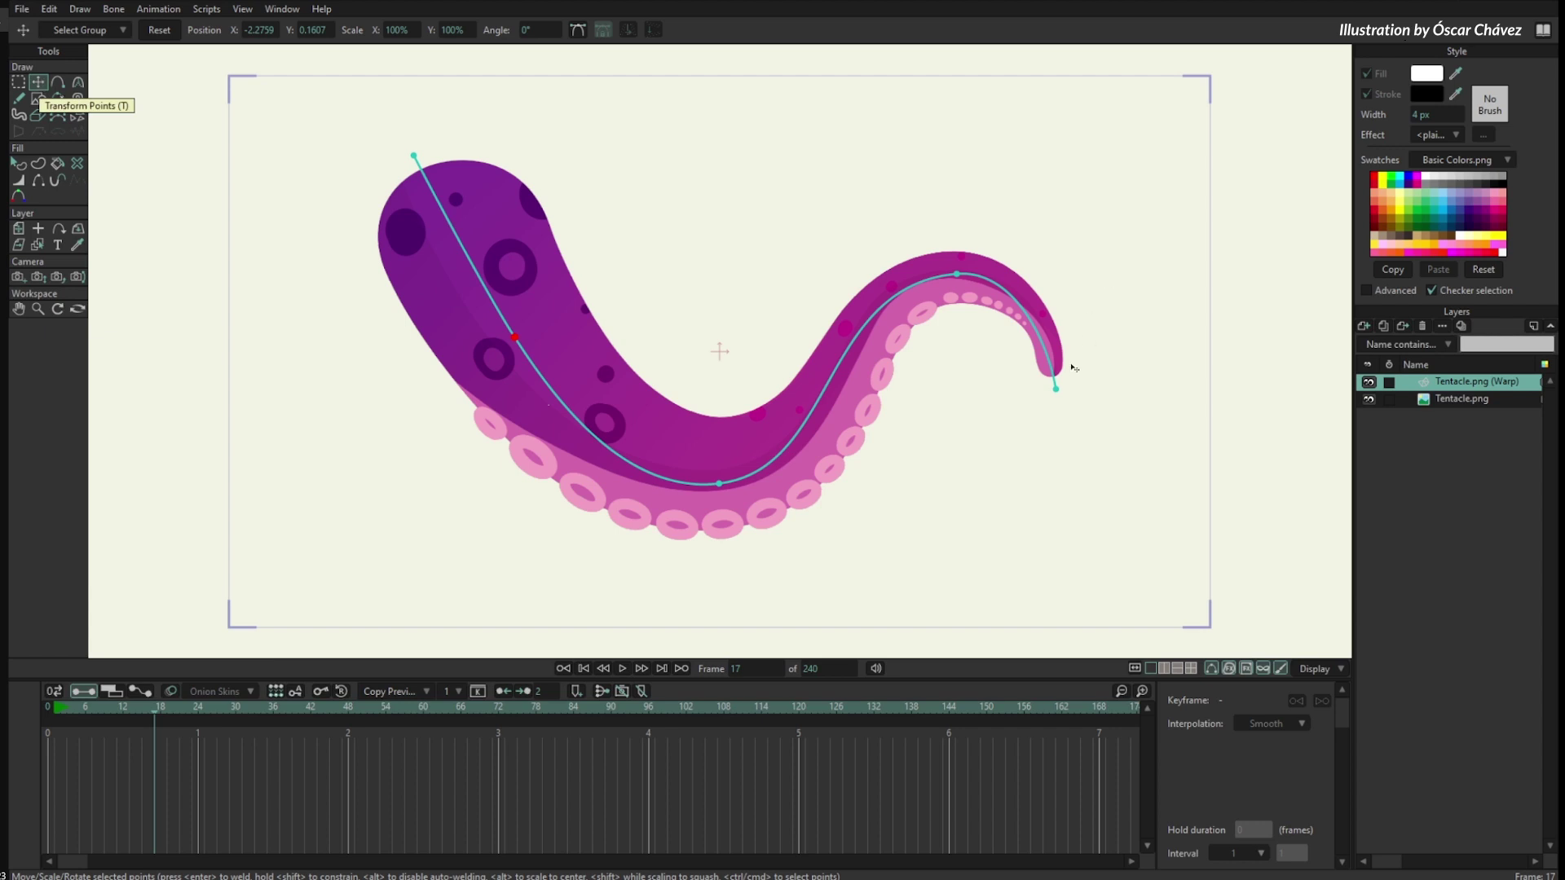
{"action": "left_click_drag", "start_coordinate": [1059, 393], "coordinate": [1151, 355]}
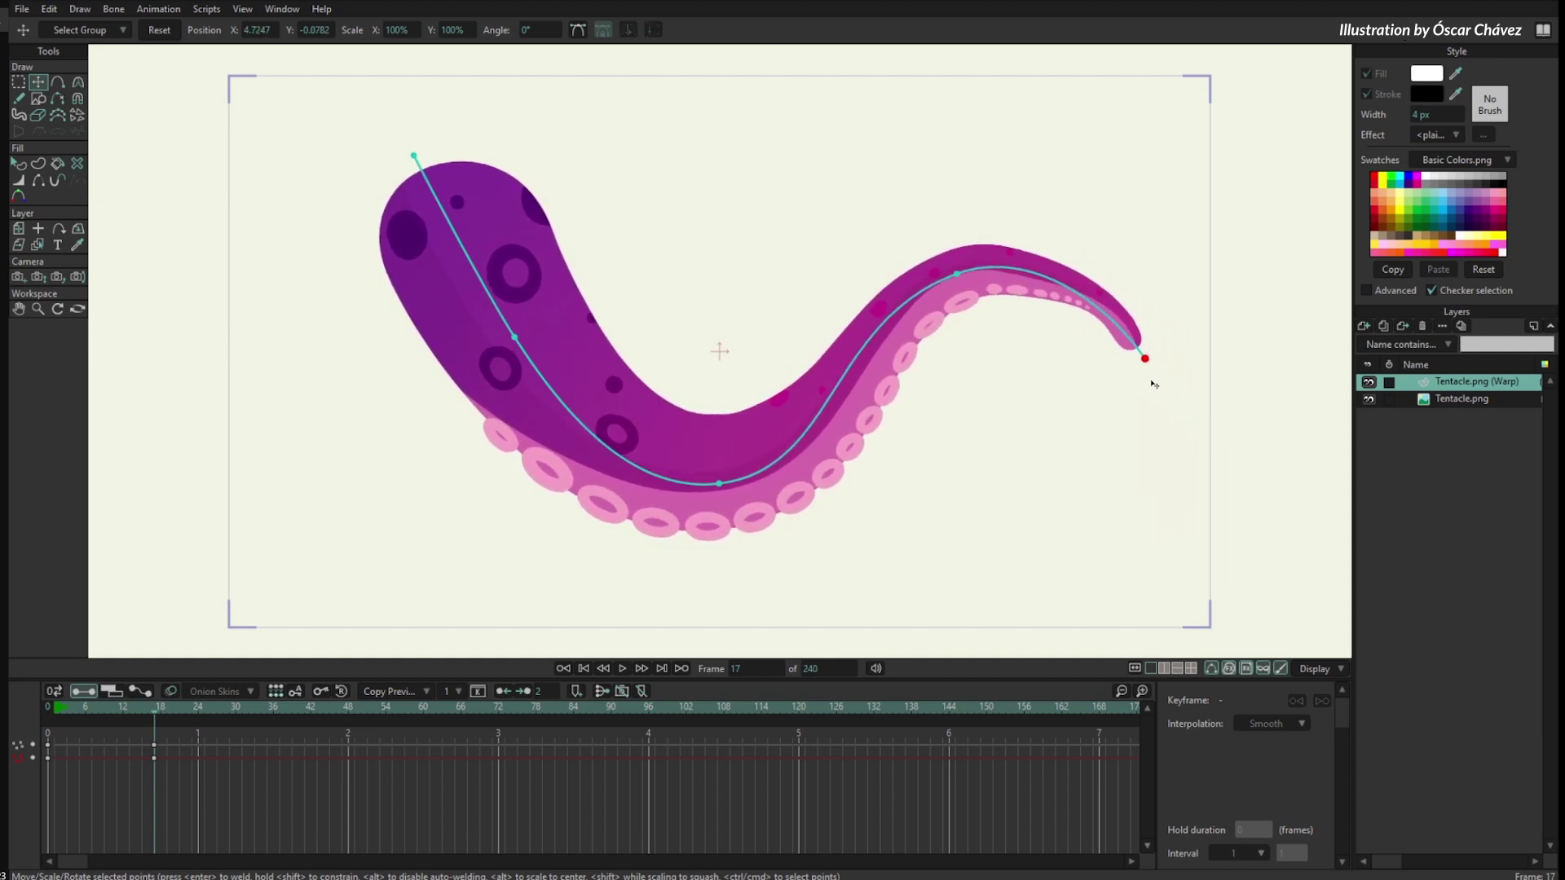
{"action": "double_click", "coordinate": [1453, 384]}
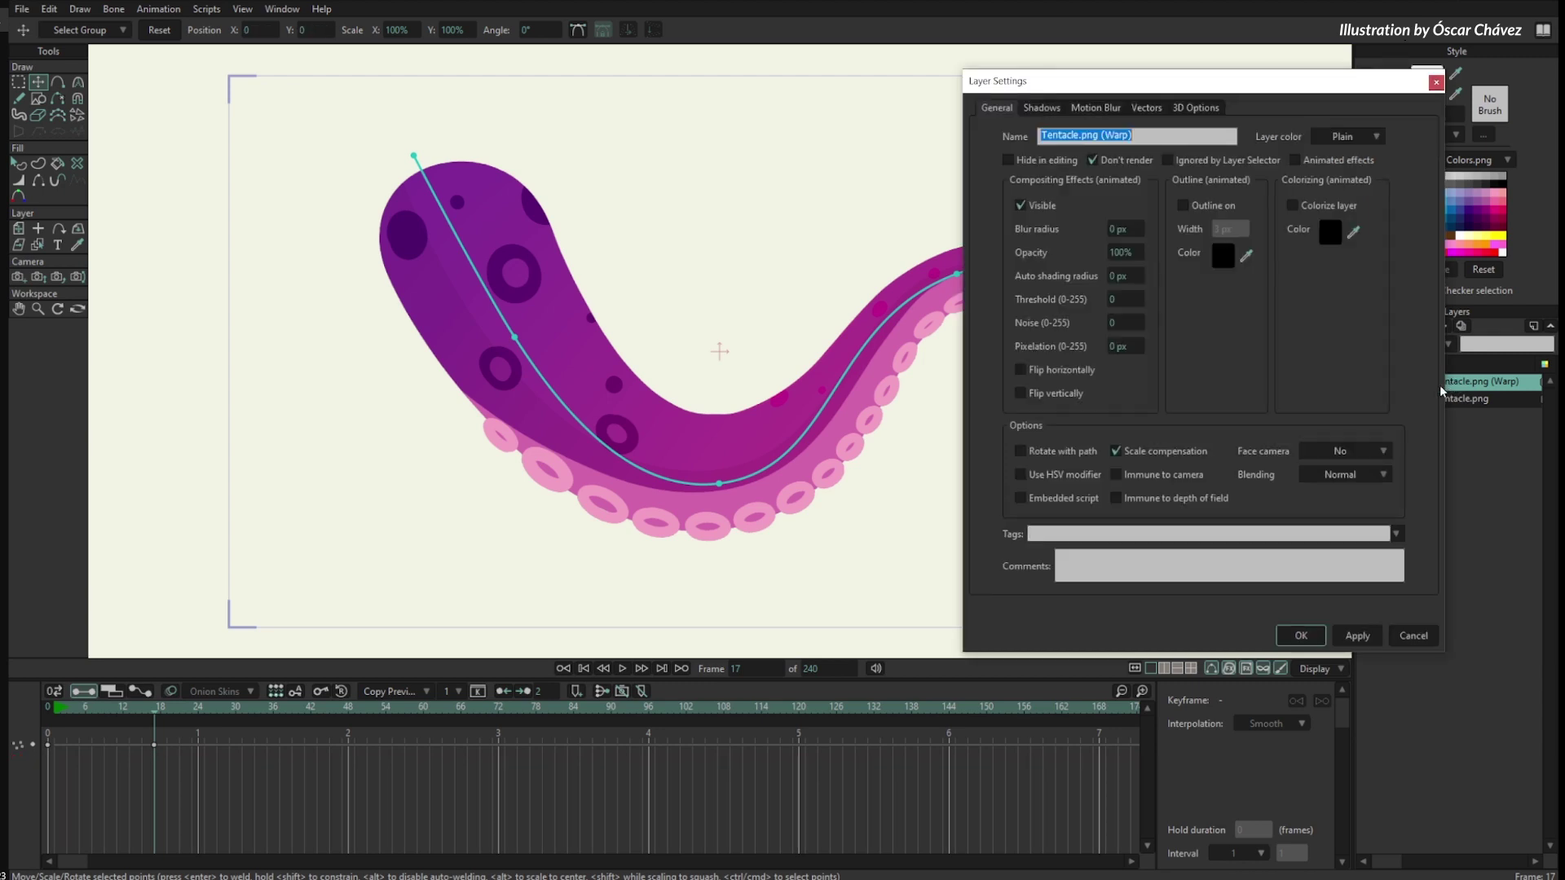
{"action": "left_click", "coordinate": [1150, 109]}
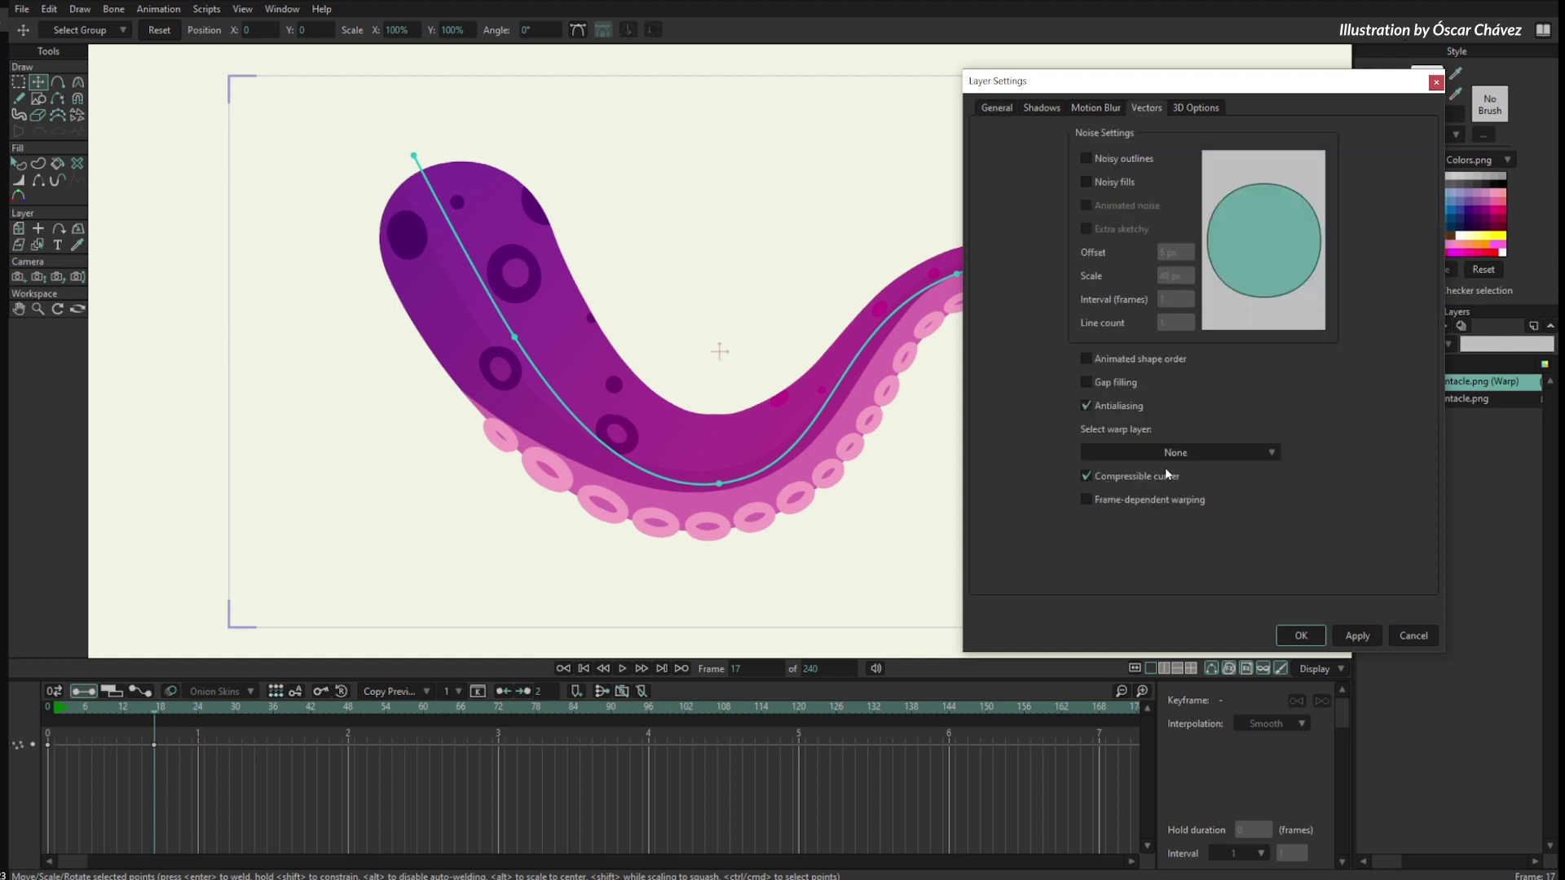
{"action": "left_click", "coordinate": [1301, 637]}
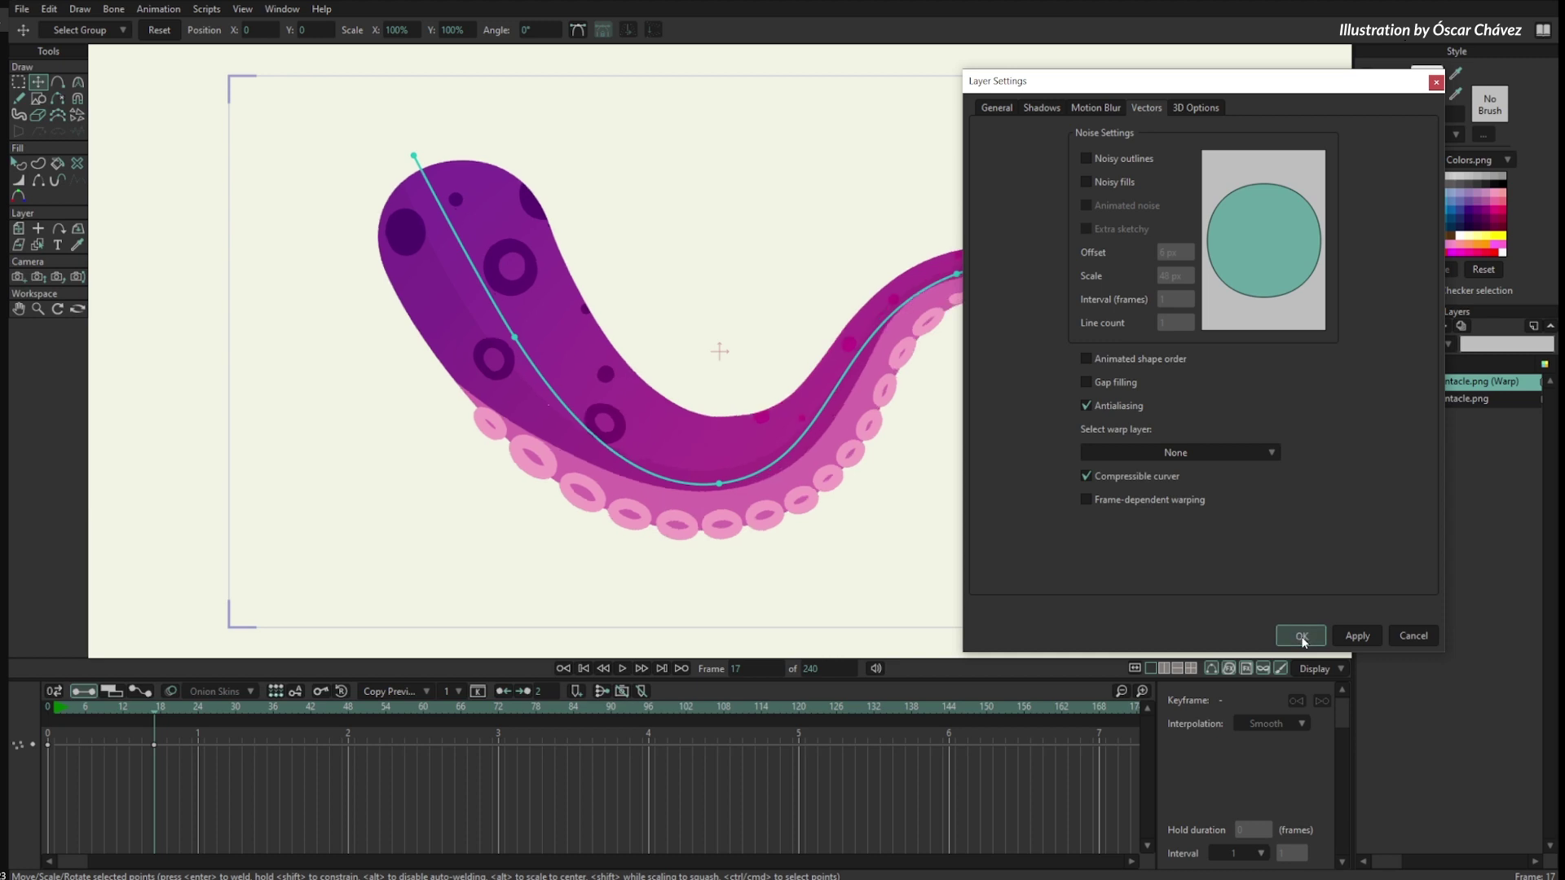
- Move the curver's tip and crest points at frame 17 to test how the tentacle compresses, finishing with the tip lowered
{"action": "left_click_drag", "start_coordinate": [1151, 359], "coordinate": [1031, 317]}
{"action": "left_click_drag", "start_coordinate": [1133, 364], "coordinate": [1183, 338]}
{"action": "left_click_drag", "start_coordinate": [963, 279], "coordinate": [915, 330]}
{"action": "left_click_drag", "start_coordinate": [1173, 331], "coordinate": [1041, 453]}
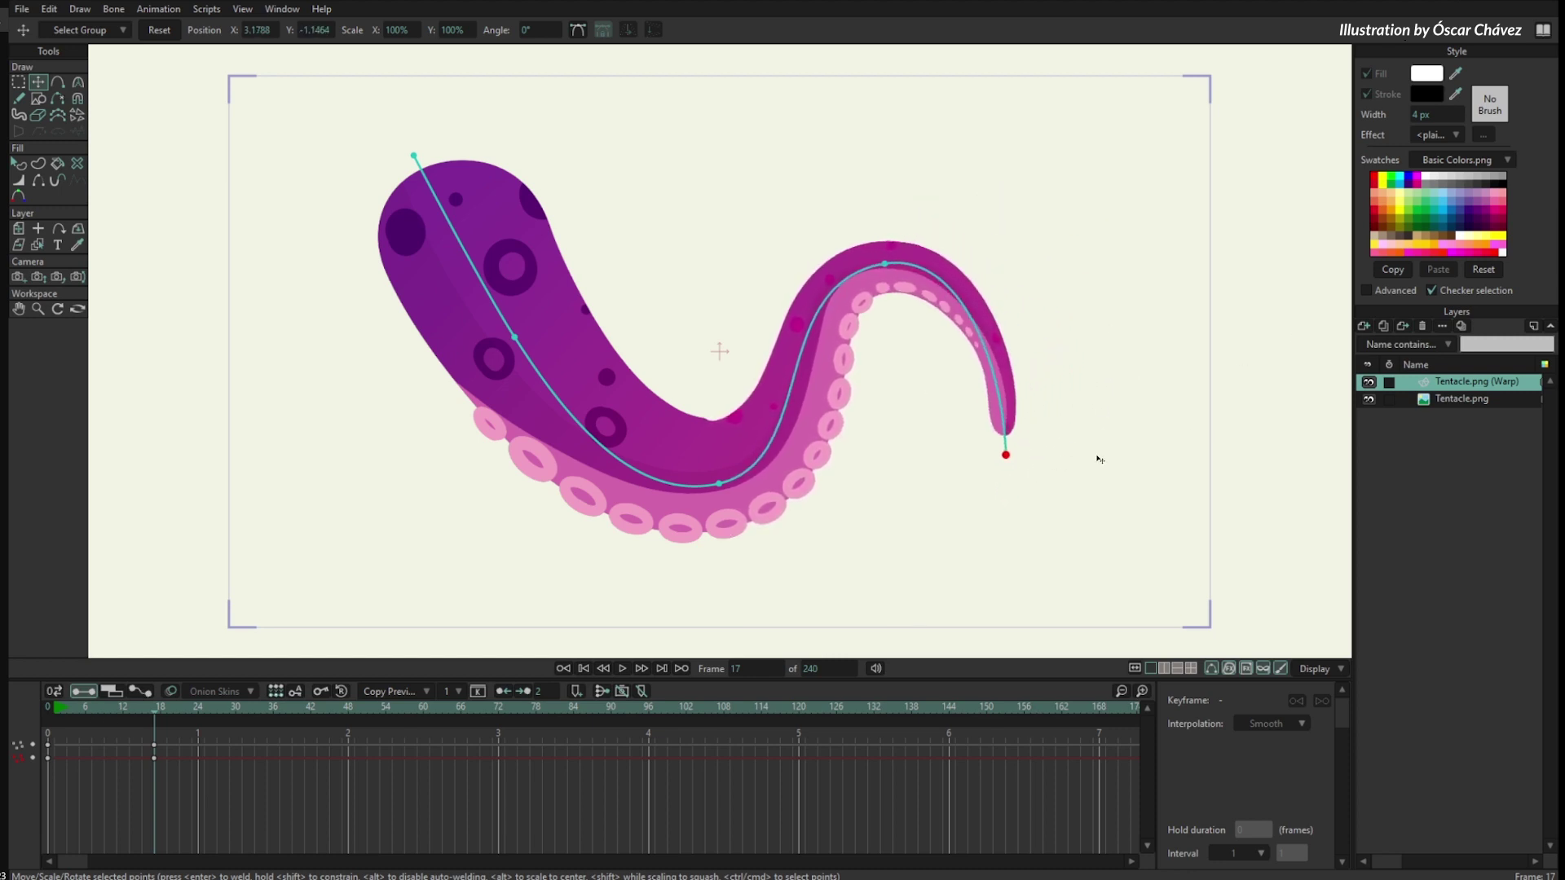
- Return to frame 0, delete the Tentacle.png (Warp) layer and create a compressible curver layer for Tentacle.png
{"action": "left_click_drag", "start_coordinate": [78, 708], "coordinate": [20, 719]}
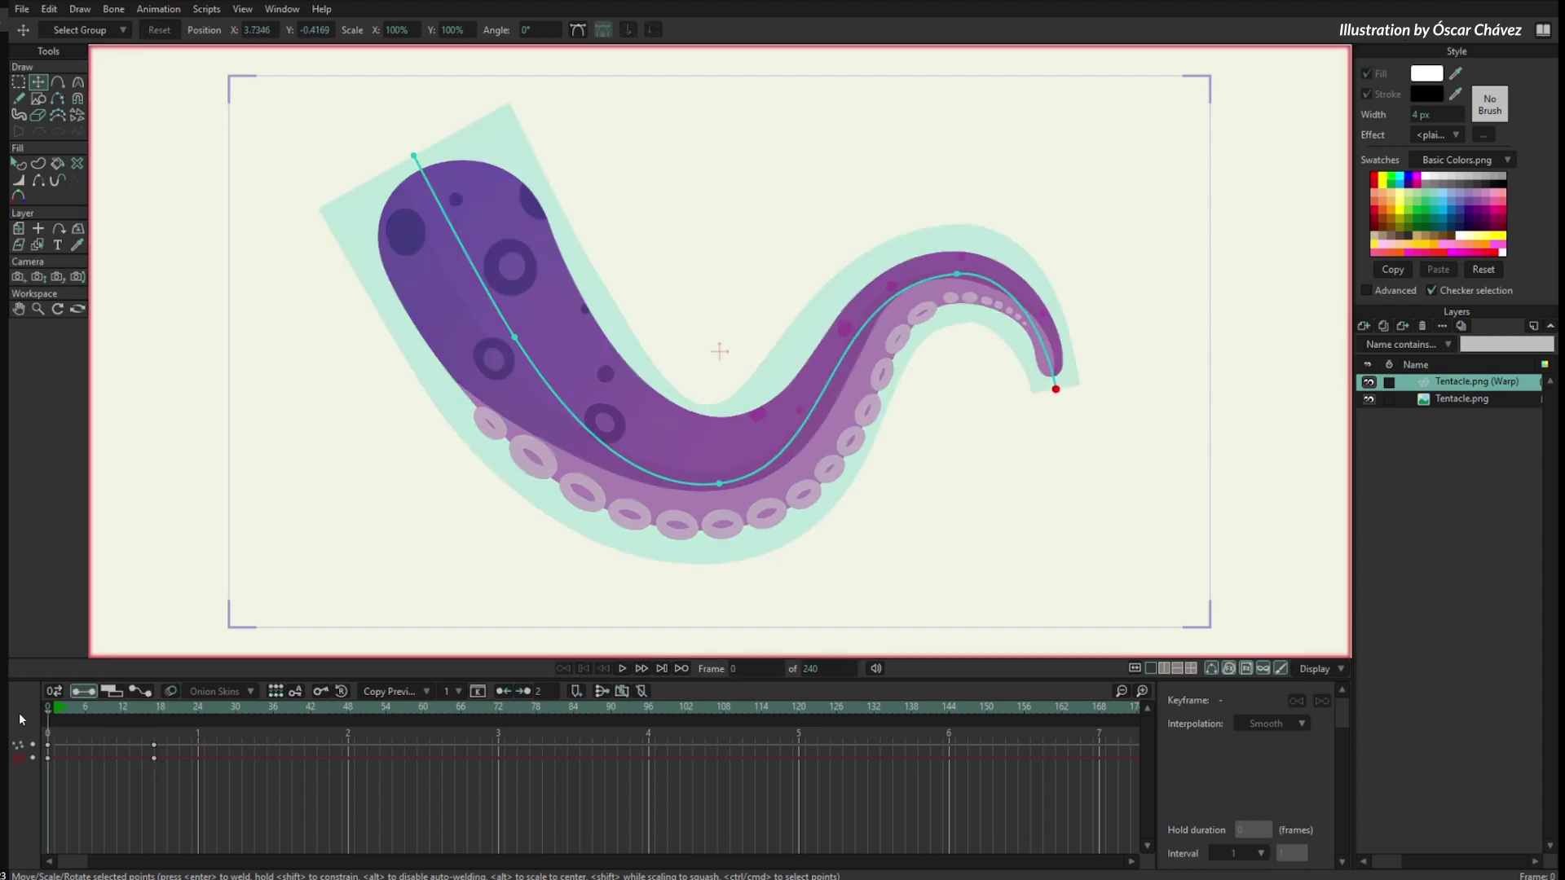
{"action": "left_click", "coordinate": [1422, 326]}
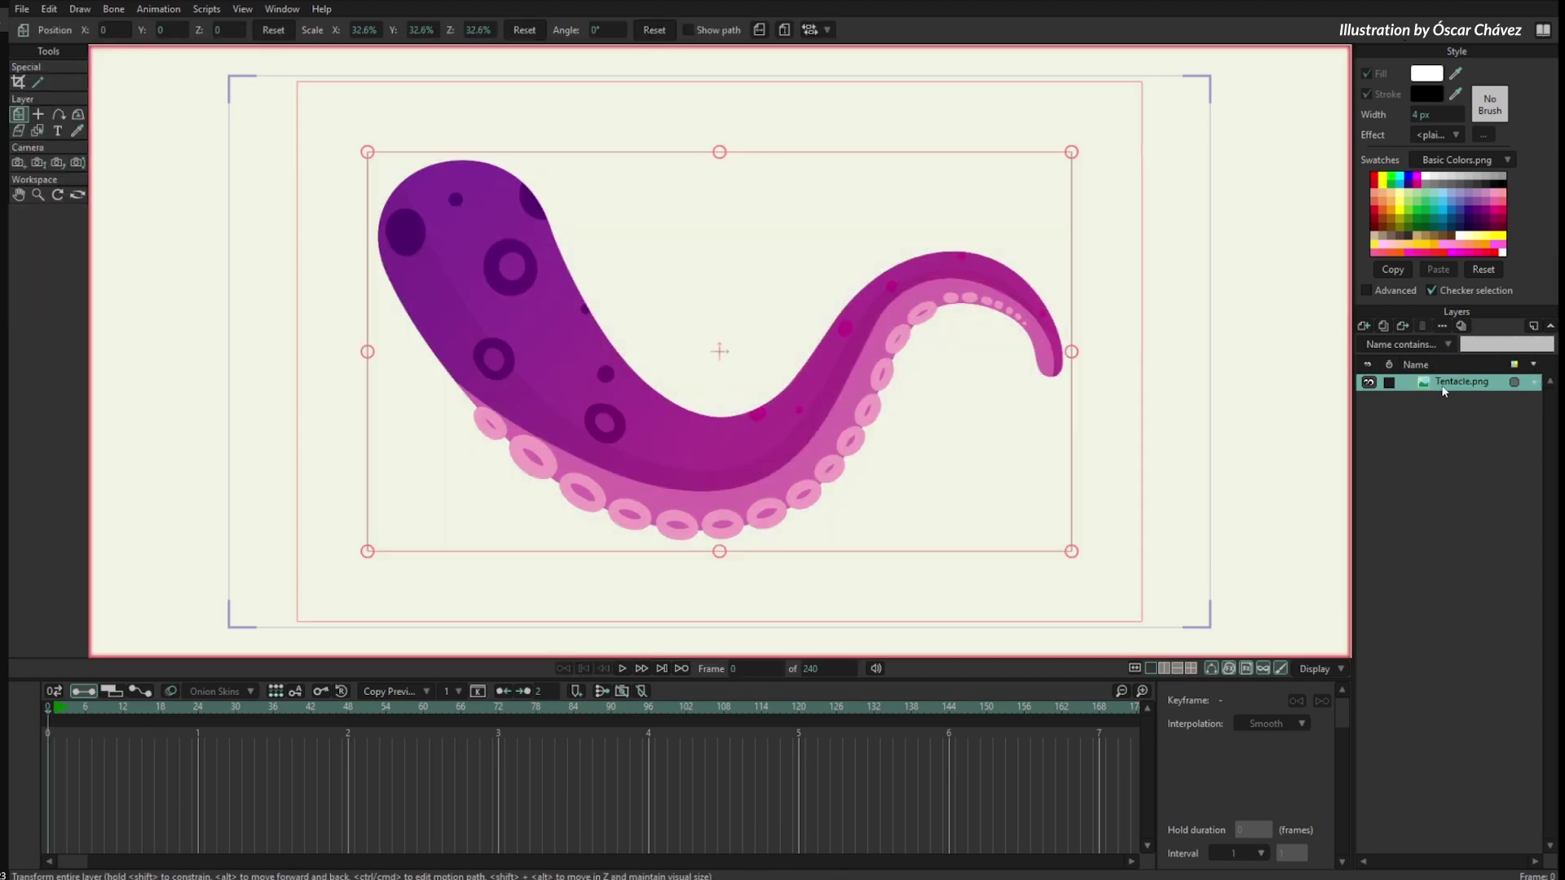
{"action": "left_click", "coordinate": [80, 9]}
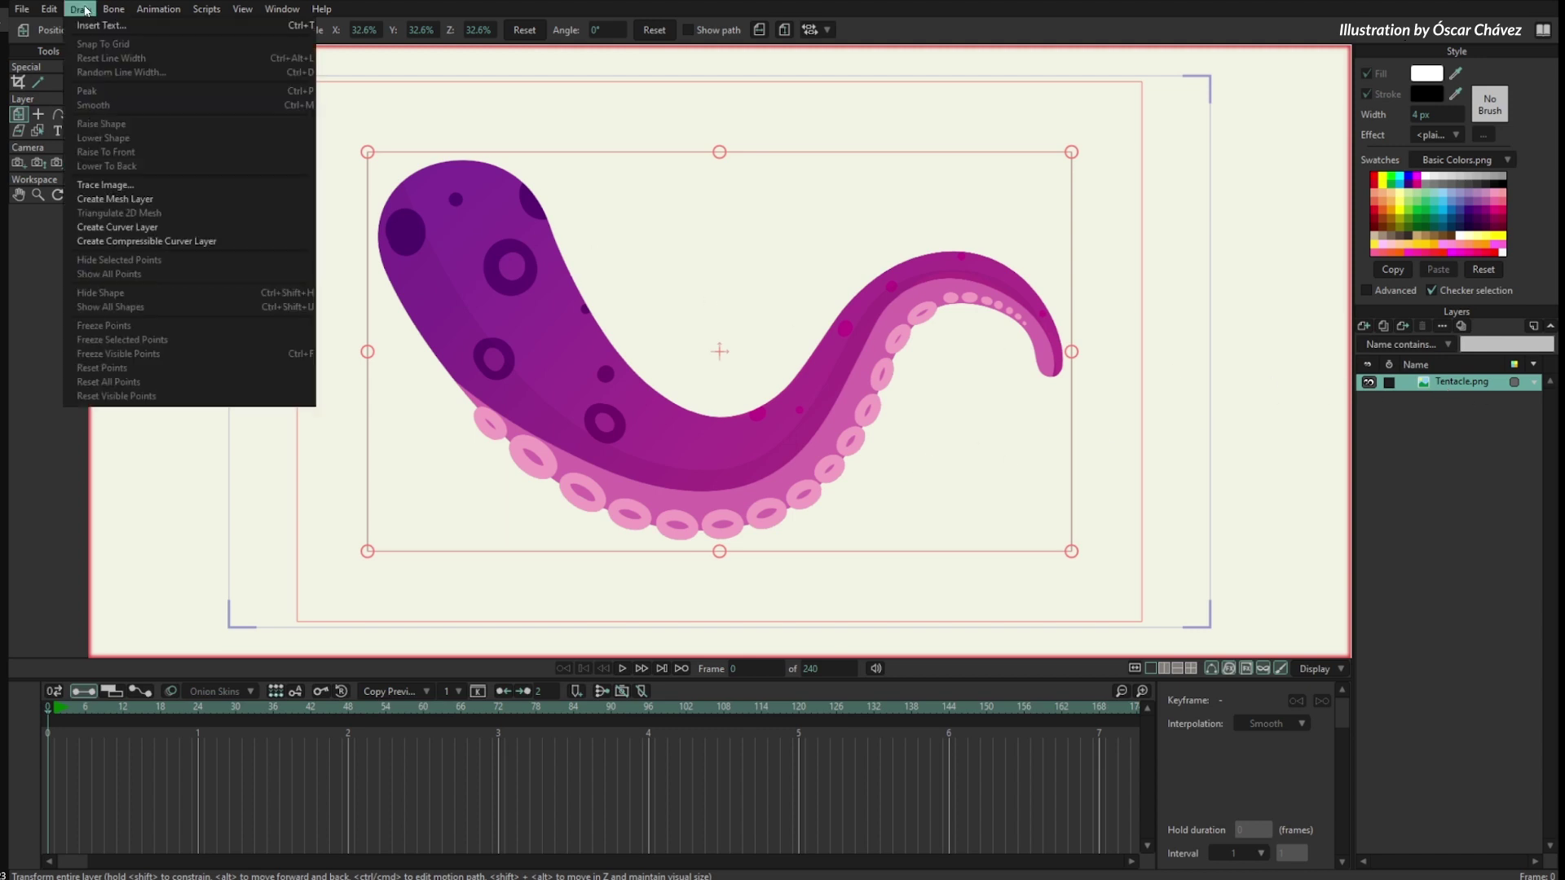
{"action": "left_click", "coordinate": [154, 248]}
- Open the new warp layer's vector settings and check the Compressible curver option
{"action": "double_click", "coordinate": [1455, 381]}
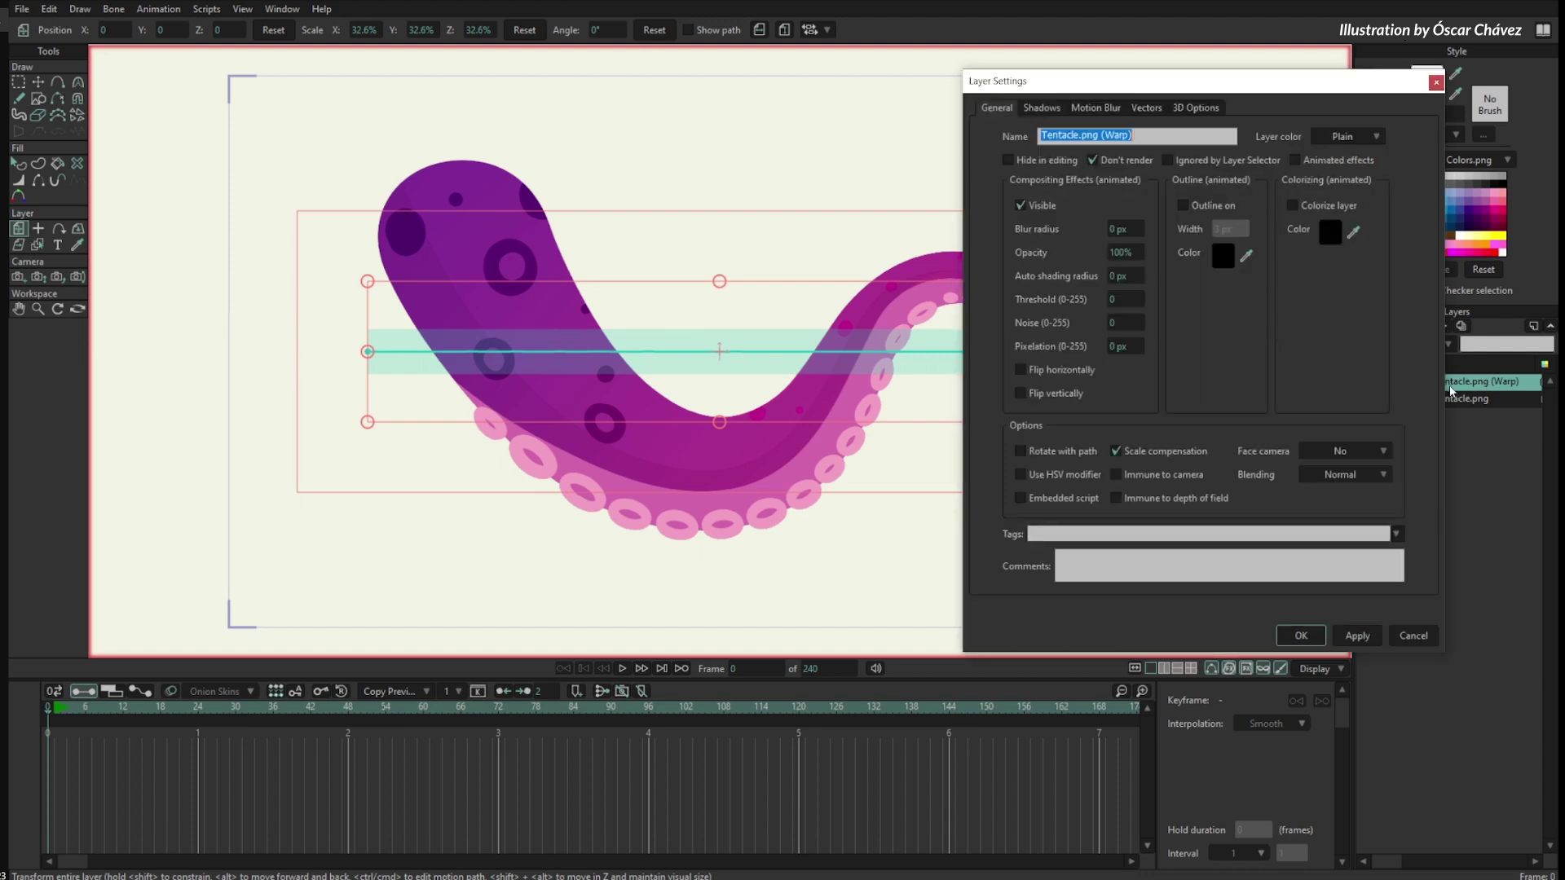
{"action": "left_click", "coordinate": [1147, 104]}
{"action": "left_click", "coordinate": [1143, 108]}
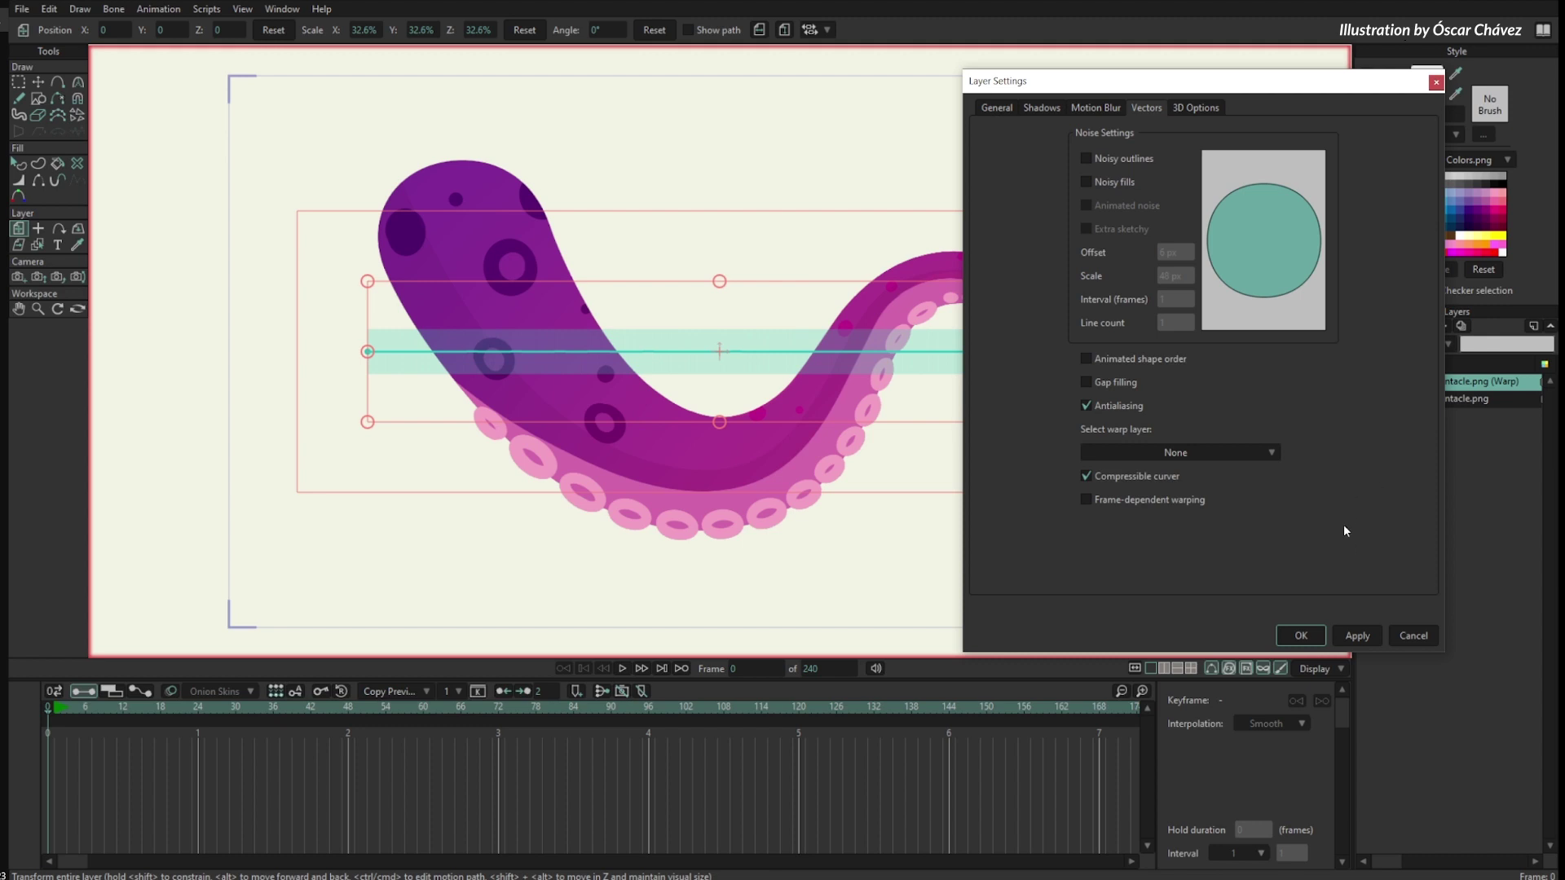
- Close the layer settings without changes and create a compressible curver layer for the tentacle vector layer
{"action": "left_click", "coordinate": [1415, 635]}
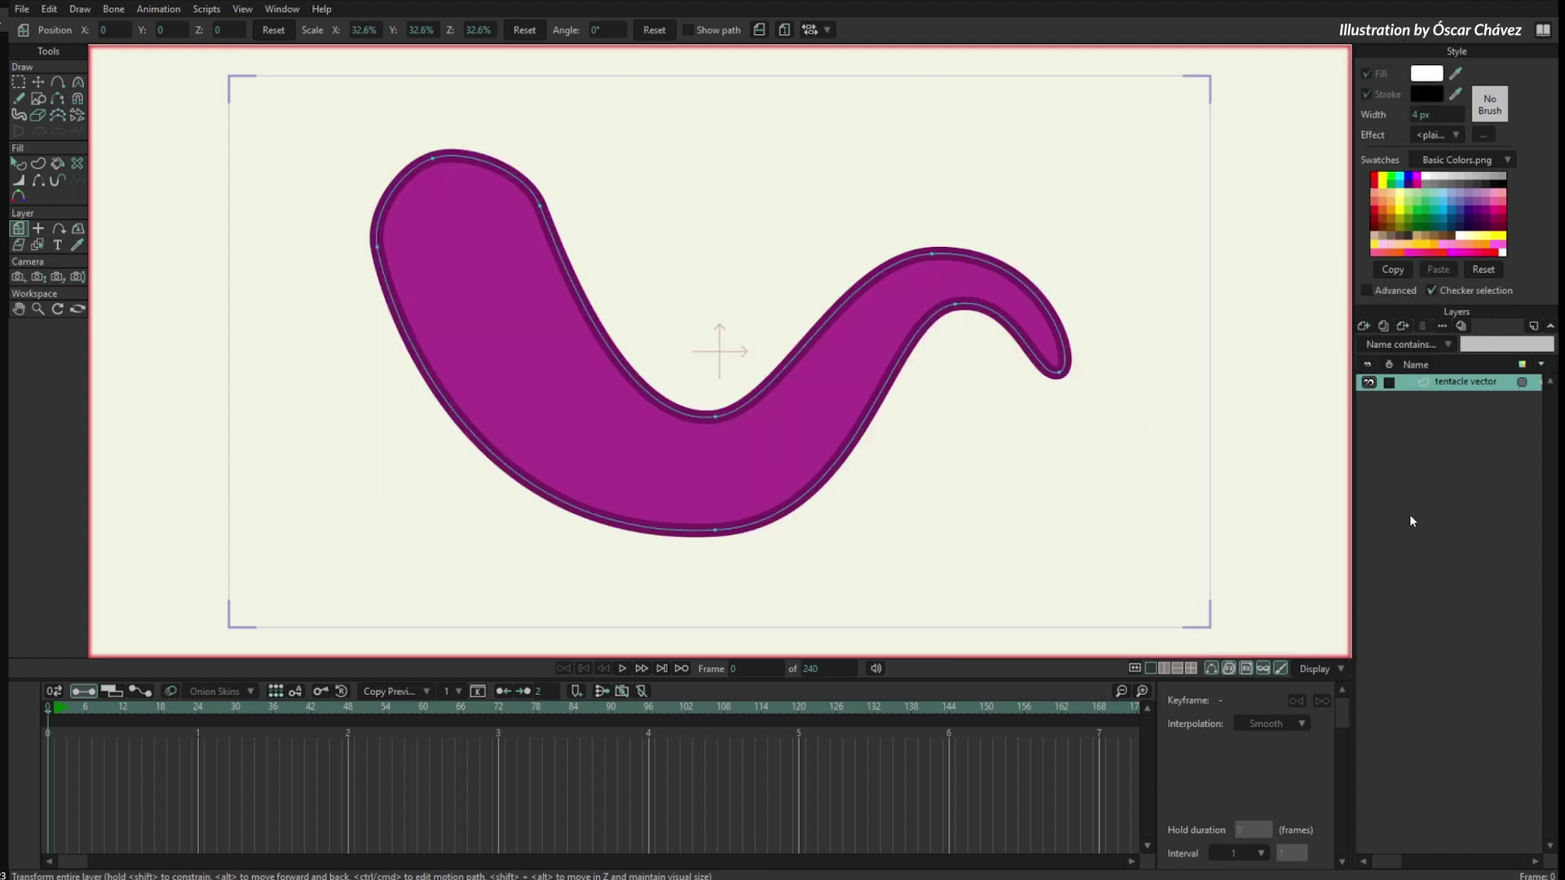
{"action": "key", "text": "w"}
{"action": "key", "text": "g"}
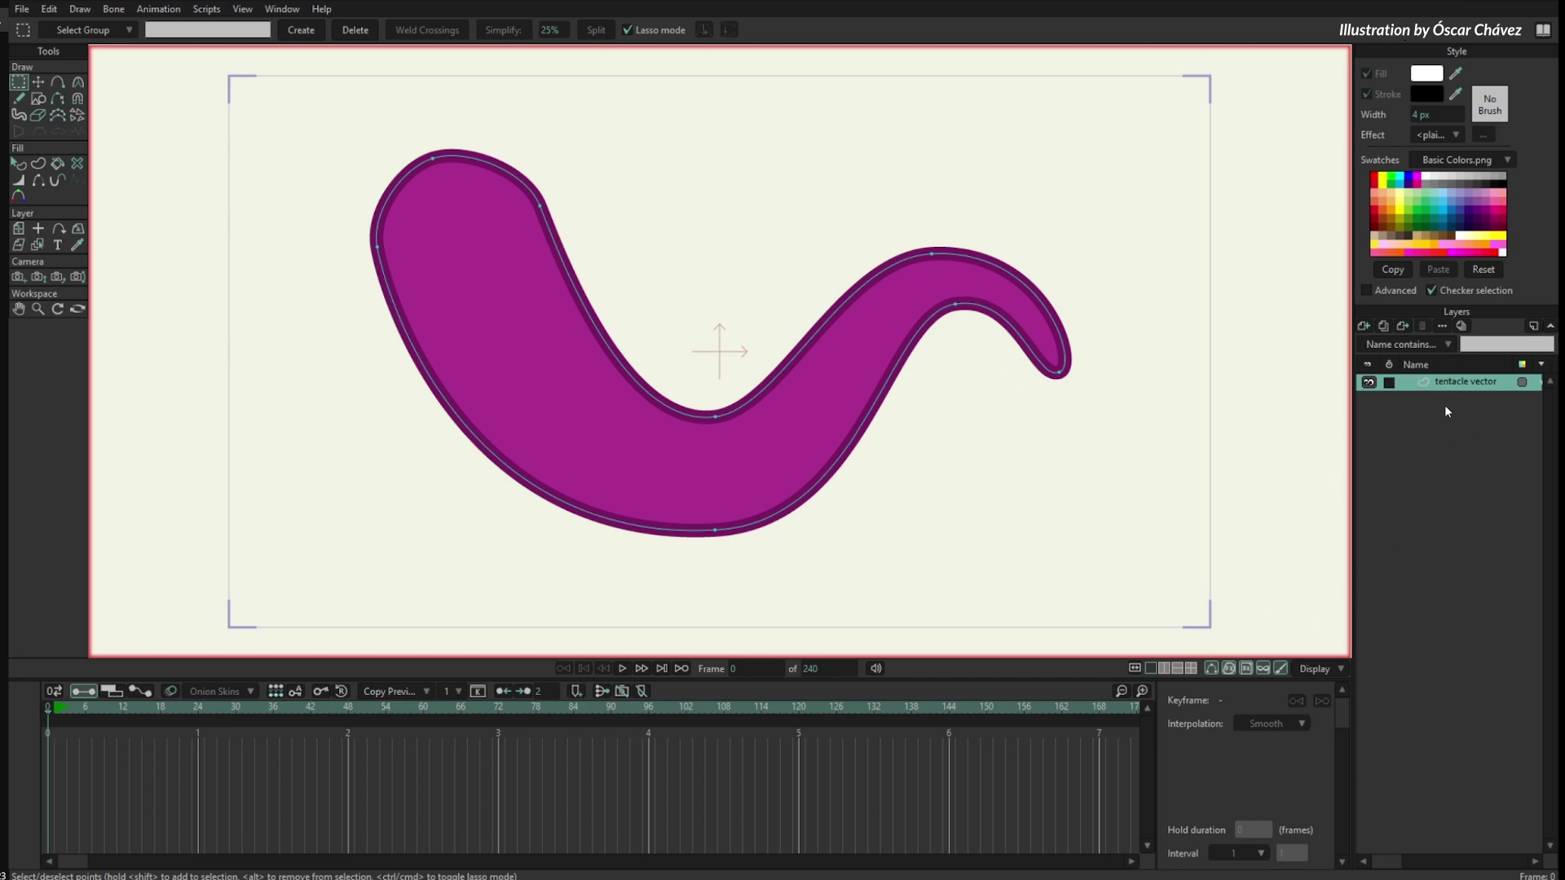
{"action": "left_click", "coordinate": [81, 10]}
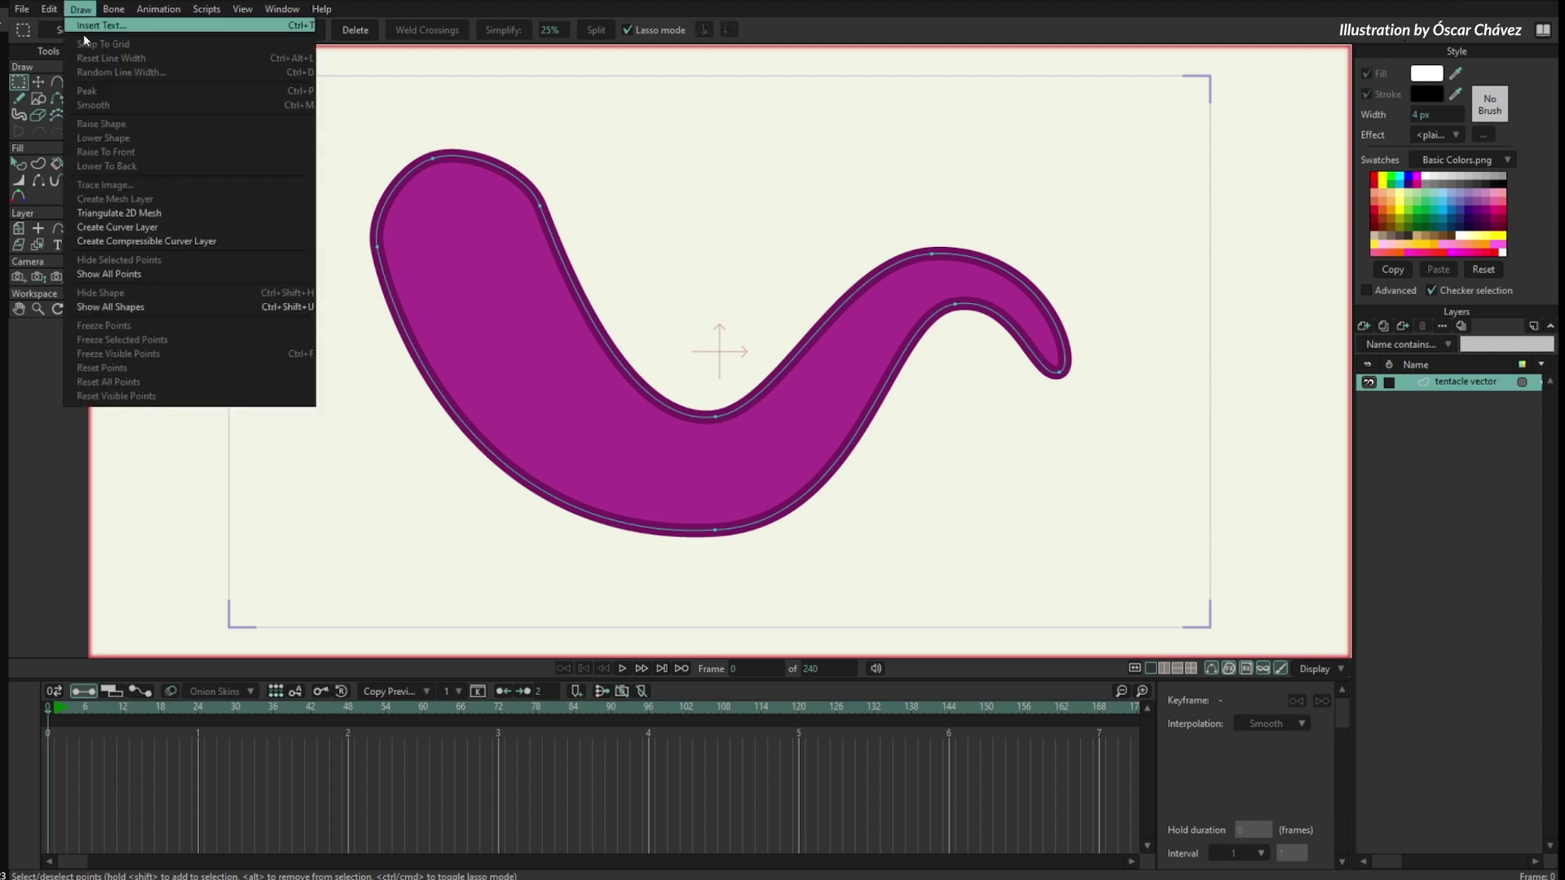
{"action": "left_click", "coordinate": [209, 243]}
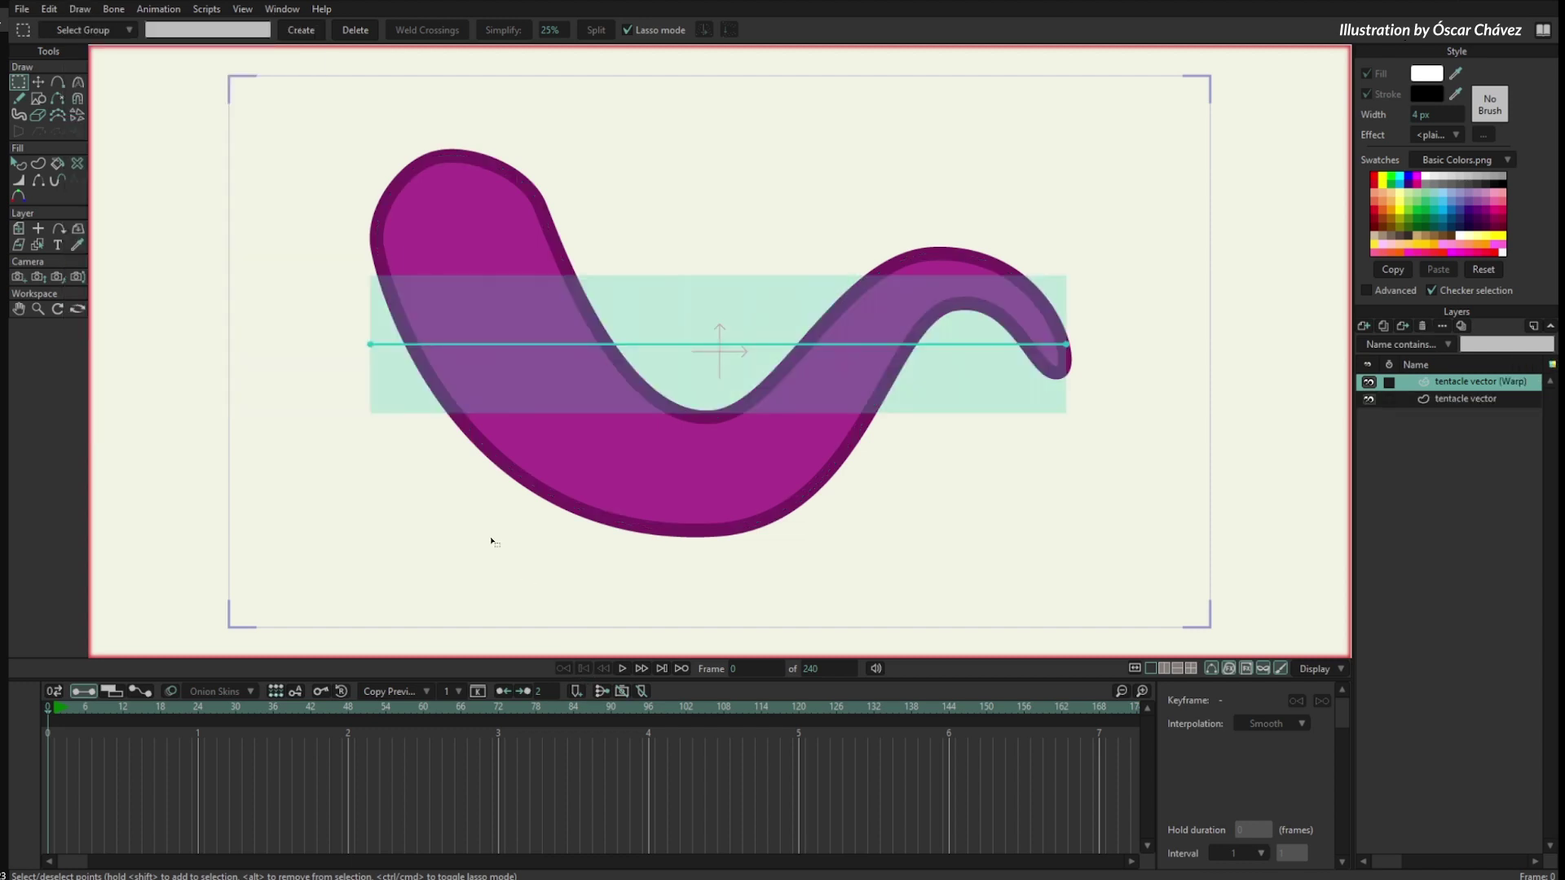
- Place the curver's ends at the tentacle's base and tip and add three points so the curve follows the tentacle's centre
{"action": "key", "text": "t"}
{"action": "left_click_drag", "start_coordinate": [388, 357], "coordinate": [433, 163]}
{"action": "left_click_drag", "start_coordinate": [1073, 357], "coordinate": [1075, 403]}
{"action": "left_click", "coordinate": [57, 81]}
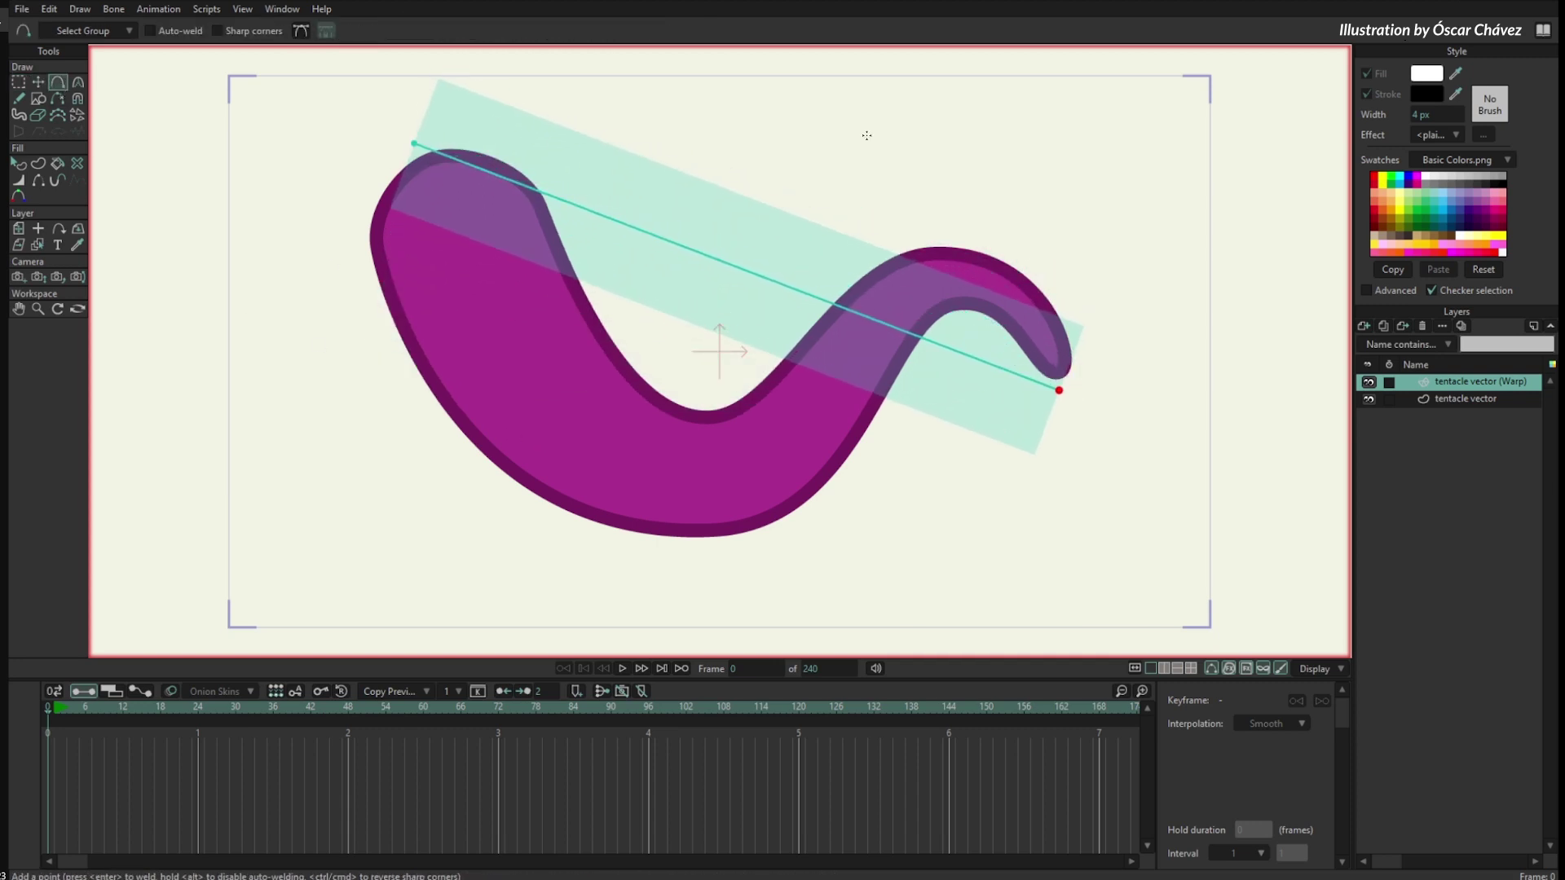
{"action": "left_click_drag", "start_coordinate": [944, 349], "coordinate": [961, 263]}
{"action": "left_click_drag", "start_coordinate": [844, 228], "coordinate": [694, 477]}
{"action": "left_click_drag", "start_coordinate": [531, 348], "coordinate": [517, 356]}
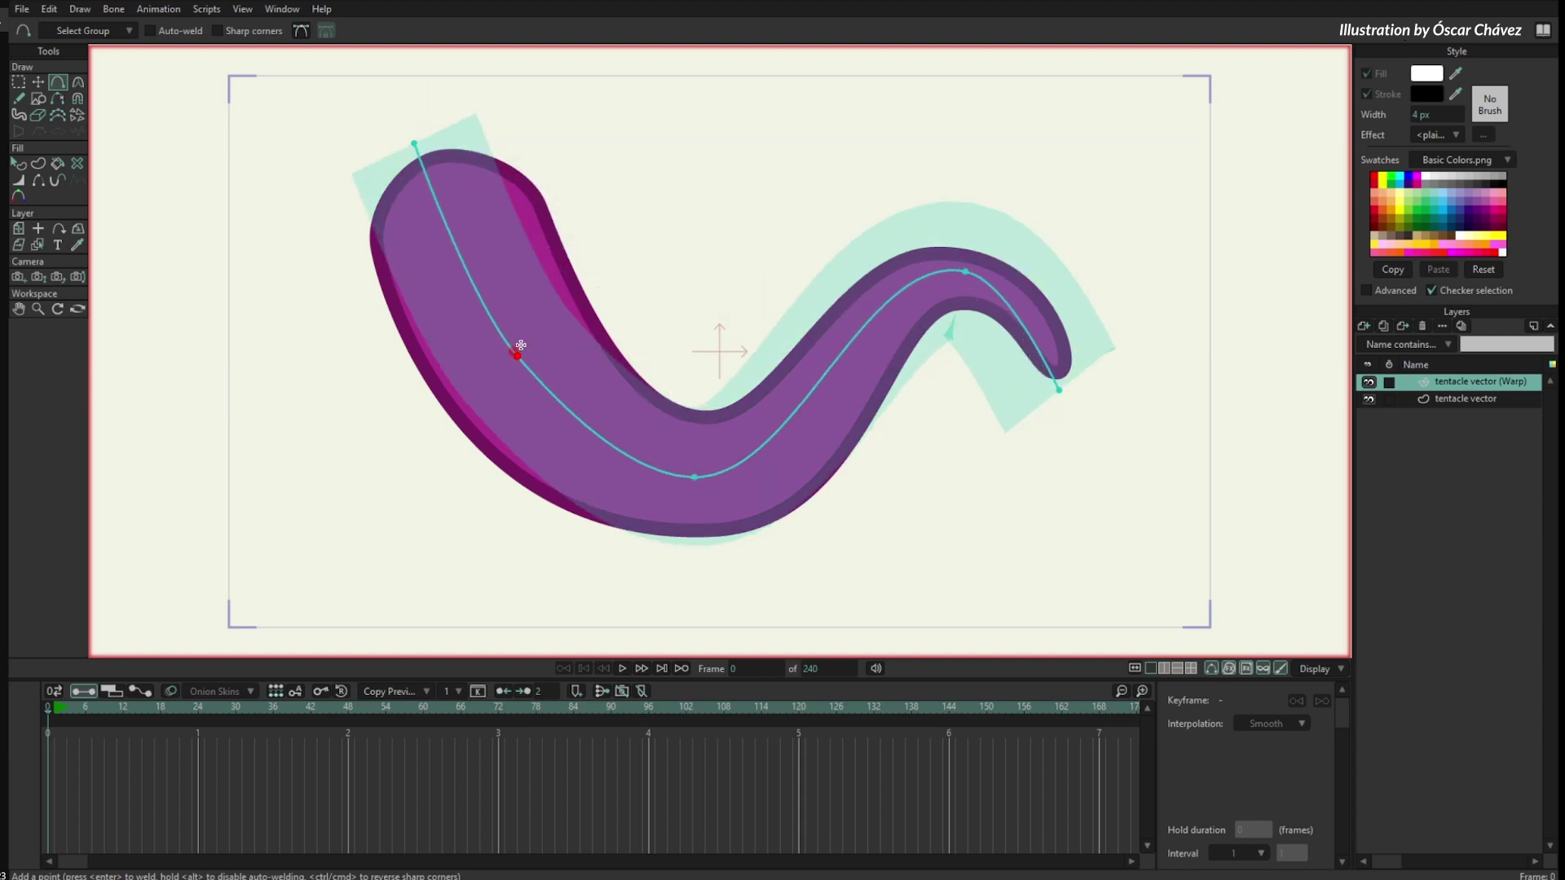
- Adjust the curvature handles of the curver's middle, lower and crest points to follow the tentacle's bends
{"action": "key", "text": "c"}
{"action": "left_click_drag", "start_coordinate": [552, 413], "coordinate": [554, 434]}
{"action": "left_click_drag", "start_coordinate": [798, 476], "coordinate": [822, 478]}
{"action": "left_click_drag", "start_coordinate": [866, 253], "coordinate": [849, 277]}
{"action": "left_click_drag", "start_coordinate": [1012, 279], "coordinate": [1039, 266]}
{"action": "mouse_move", "coordinate": [1040, 344]}
{"action": "left_mouse_down"}
{"action": "mouse_move", "coordinate": [1062, 344]}
{"action": "mouse_move", "coordinate": [1057, 330]}
{"action": "left_mouse_up"}
{"action": "left_click_drag", "start_coordinate": [1028, 269], "coordinate": [1030, 269]}
- Adjust the curver's width at its points so the warp area covers the tentacle from the wide base to the narrow tip
{"action": "key", "text": "w"}
{"action": "left_click_drag", "start_coordinate": [695, 486], "coordinate": [711, 490]}
{"action": "left_click_drag", "start_coordinate": [558, 374], "coordinate": [574, 382]}
{"action": "left_click_drag", "start_coordinate": [491, 163], "coordinate": [510, 157]}
{"action": "left_click_drag", "start_coordinate": [968, 271], "coordinate": [956, 271]}
{"action": "mouse_move", "coordinate": [1063, 405]}
{"action": "left_mouse_down"}
{"action": "mouse_move", "coordinate": [1048, 409]}
{"action": "mouse_move", "coordinate": [1062, 394]}
{"action": "left_mouse_up"}
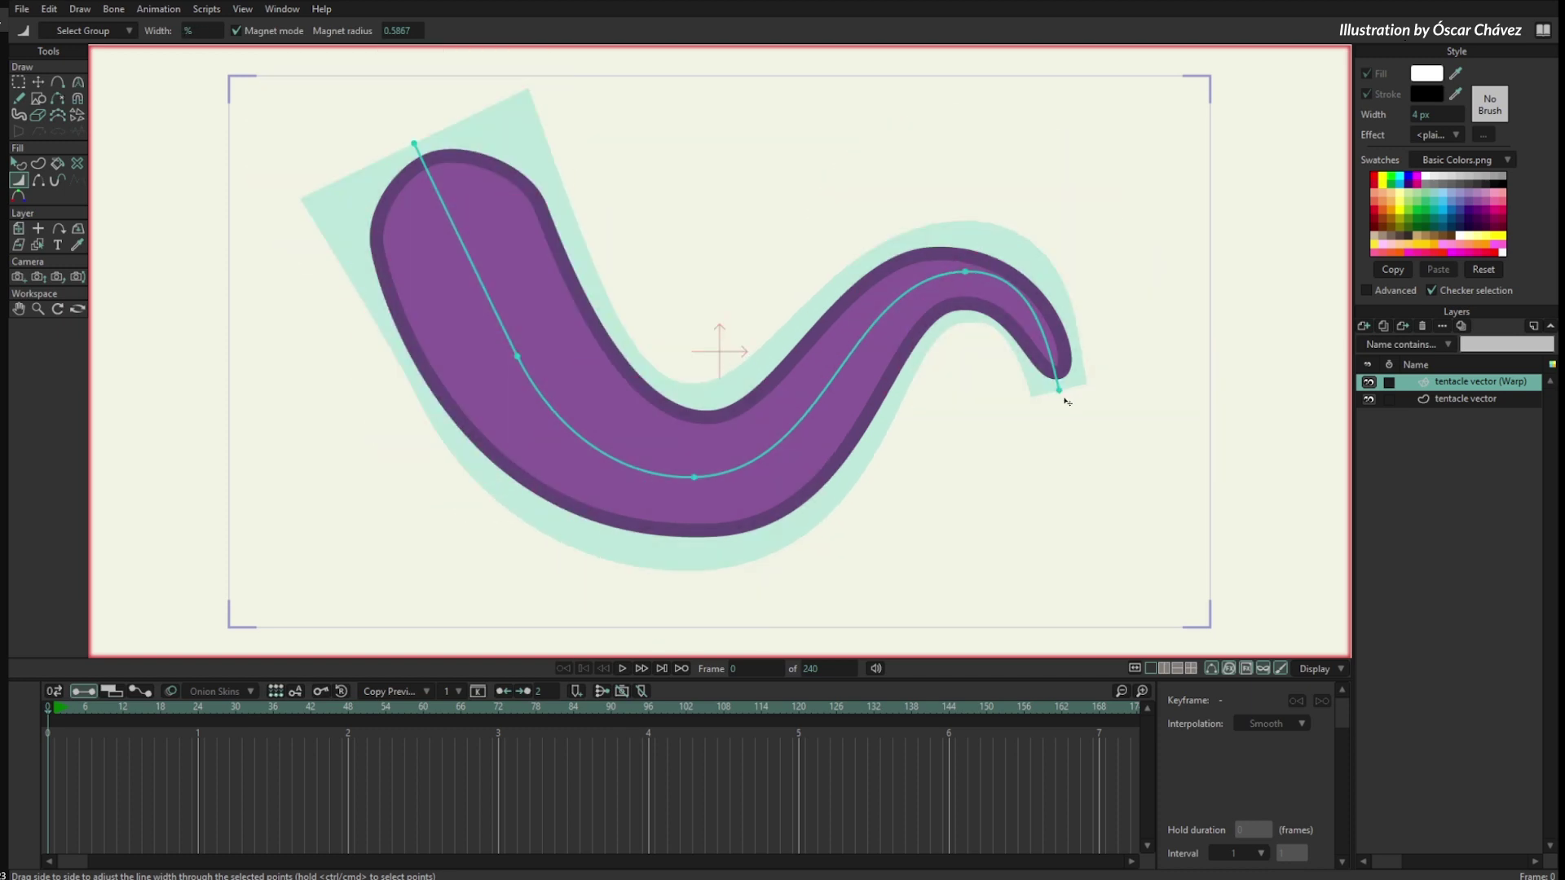
- Fine-tune the positions of the curver's crest and tip points at frame 0
{"action": "key", "text": "t"}
{"action": "left_click", "coordinate": [963, 275]}
{"action": "key", "text": "c"}
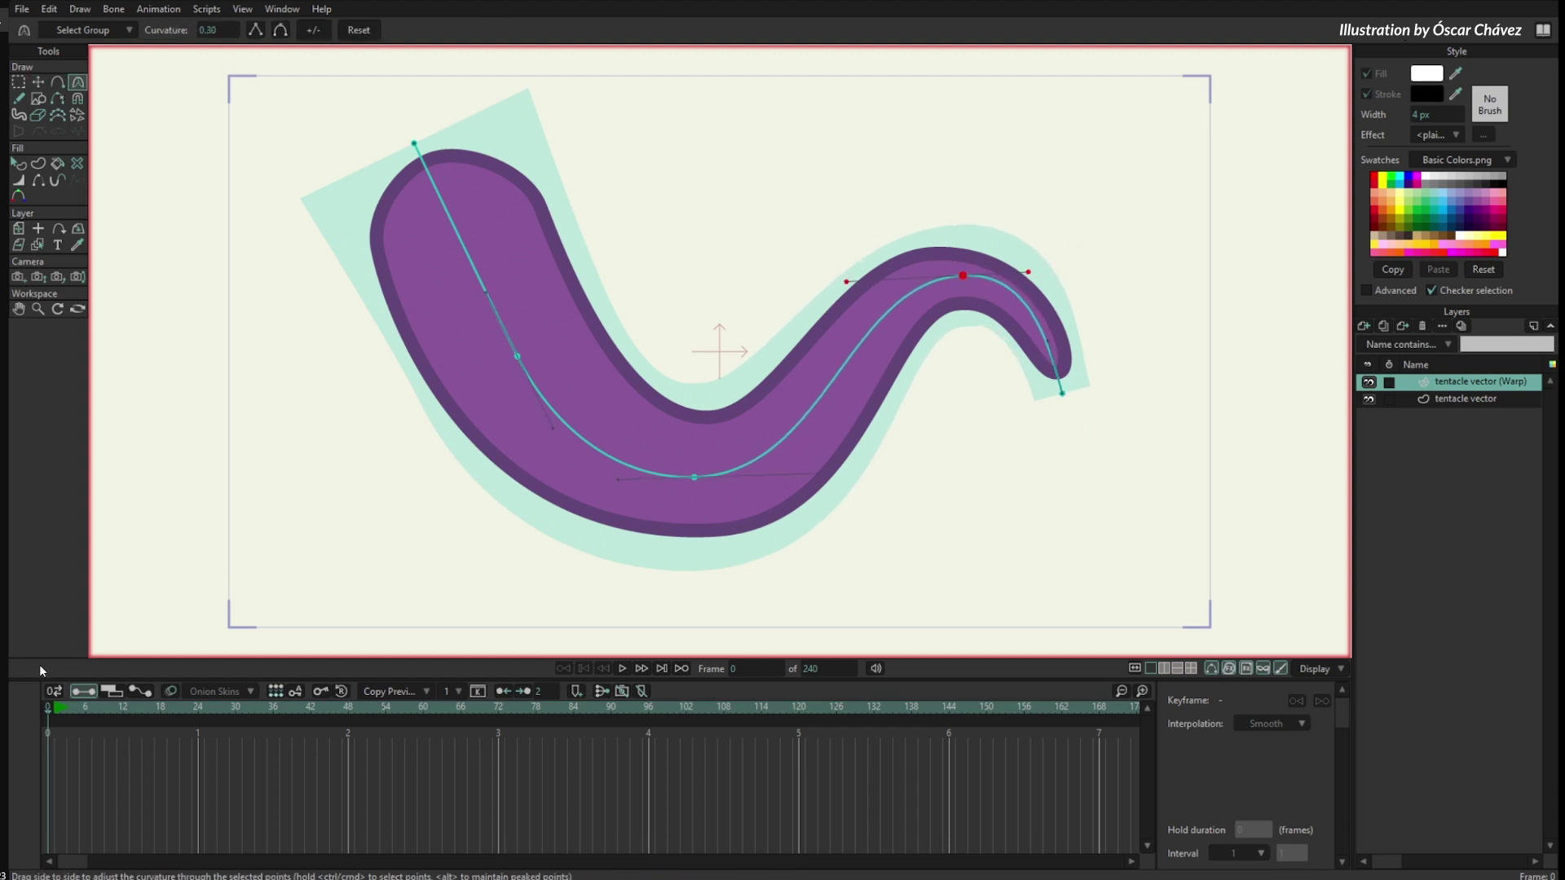
- At frame 15, lower the curver's tip, raise its crest and shift the two lower points slightly to pose the tentacle
{"action": "left_click_drag", "start_coordinate": [60, 711], "coordinate": [143, 715]}
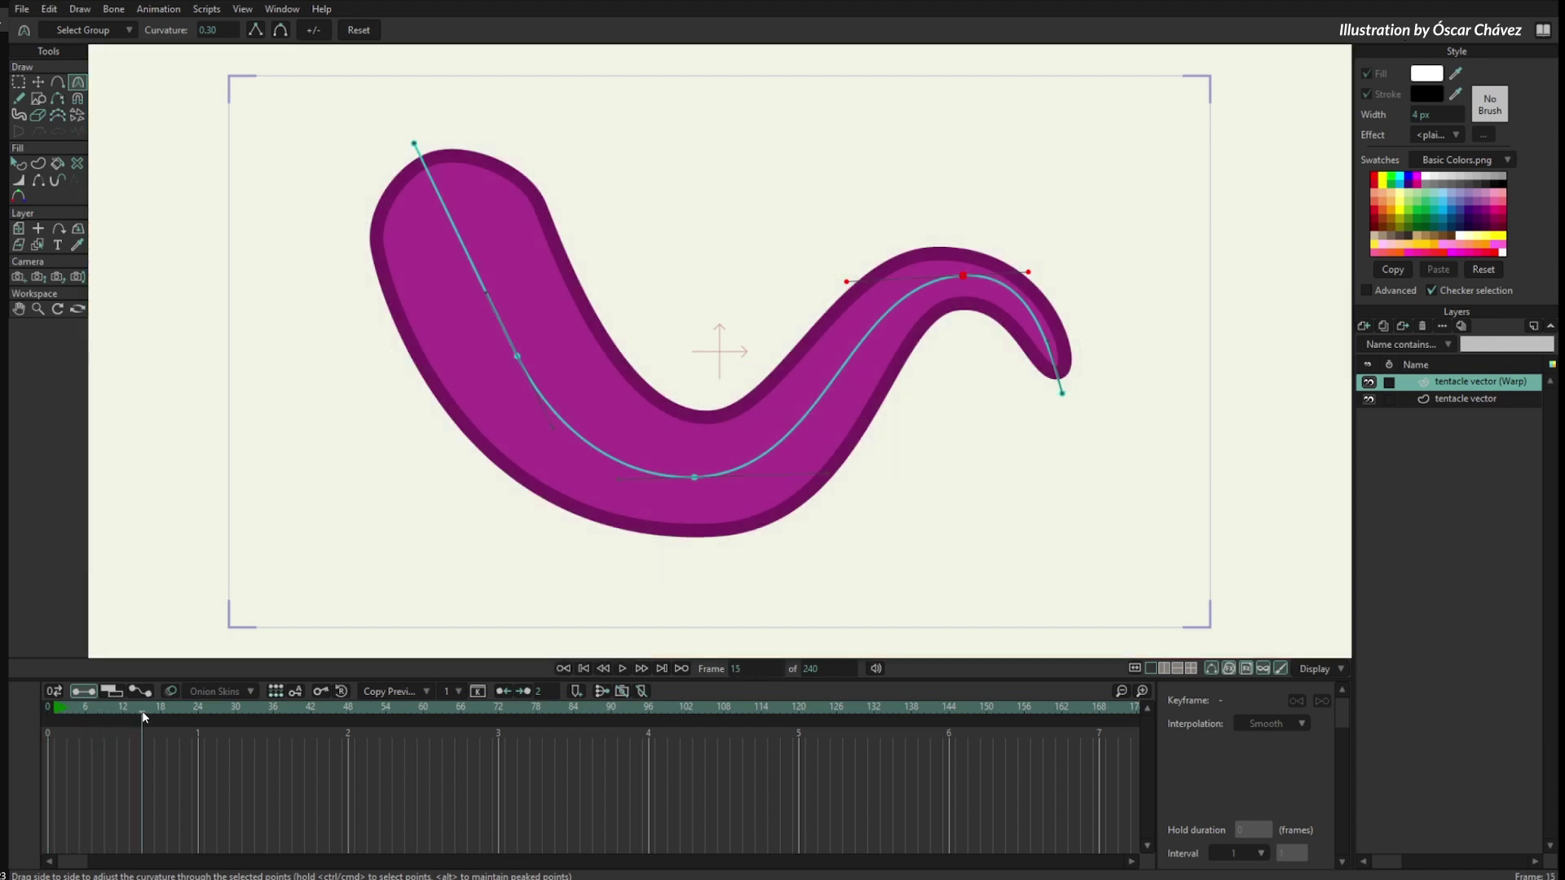
{"action": "left_click", "coordinate": [38, 82]}
{"action": "left_click_drag", "start_coordinate": [1062, 393], "coordinate": [1037, 454]}
{"action": "left_click_drag", "start_coordinate": [1003, 288], "coordinate": [992, 186]}
{"action": "mouse_move", "coordinate": [1046, 449]}
{"action": "left_mouse_down"}
{"action": "mouse_move", "coordinate": [1203, 212]}
{"action": "mouse_move", "coordinate": [1045, 434]}
{"action": "left_mouse_up"}
{"action": "mouse_move", "coordinate": [973, 186]}
{"action": "left_mouse_down"}
{"action": "mouse_move", "coordinate": [951, 269]}
{"action": "mouse_move", "coordinate": [955, 191]}
{"action": "left_mouse_up"}
{"action": "mouse_move", "coordinate": [693, 476]}
{"action": "left_mouse_down"}
{"action": "mouse_move", "coordinate": [842, 409]}
{"action": "mouse_move", "coordinate": [628, 447]}
{"action": "mouse_move", "coordinate": [709, 488]}
{"action": "left_mouse_up"}
{"action": "mouse_move", "coordinate": [516, 356]}
{"action": "left_mouse_down"}
{"action": "mouse_move", "coordinate": [611, 329]}
{"action": "mouse_move", "coordinate": [667, 277]}
{"action": "mouse_move", "coordinate": [720, 260]}
{"action": "mouse_move", "coordinate": [439, 376]}
{"action": "mouse_move", "coordinate": [297, 412]}
{"action": "mouse_move", "coordinate": [489, 377]}
{"action": "mouse_move", "coordinate": [669, 280]}
{"action": "mouse_move", "coordinate": [706, 237]}
{"action": "mouse_move", "coordinate": [622, 255]}
{"action": "mouse_move", "coordinate": [535, 440]}
{"action": "mouse_move", "coordinate": [342, 404]}
{"action": "mouse_move", "coordinate": [353, 424]}
{"action": "mouse_move", "coordinate": [594, 307]}
{"action": "mouse_move", "coordinate": [541, 384]}
{"action": "mouse_move", "coordinate": [531, 370]}
{"action": "left_mouse_up"}
- Select the tentacle vector layer and examine how its outline points deform at frame 15
{"action": "key", "text": "g"}
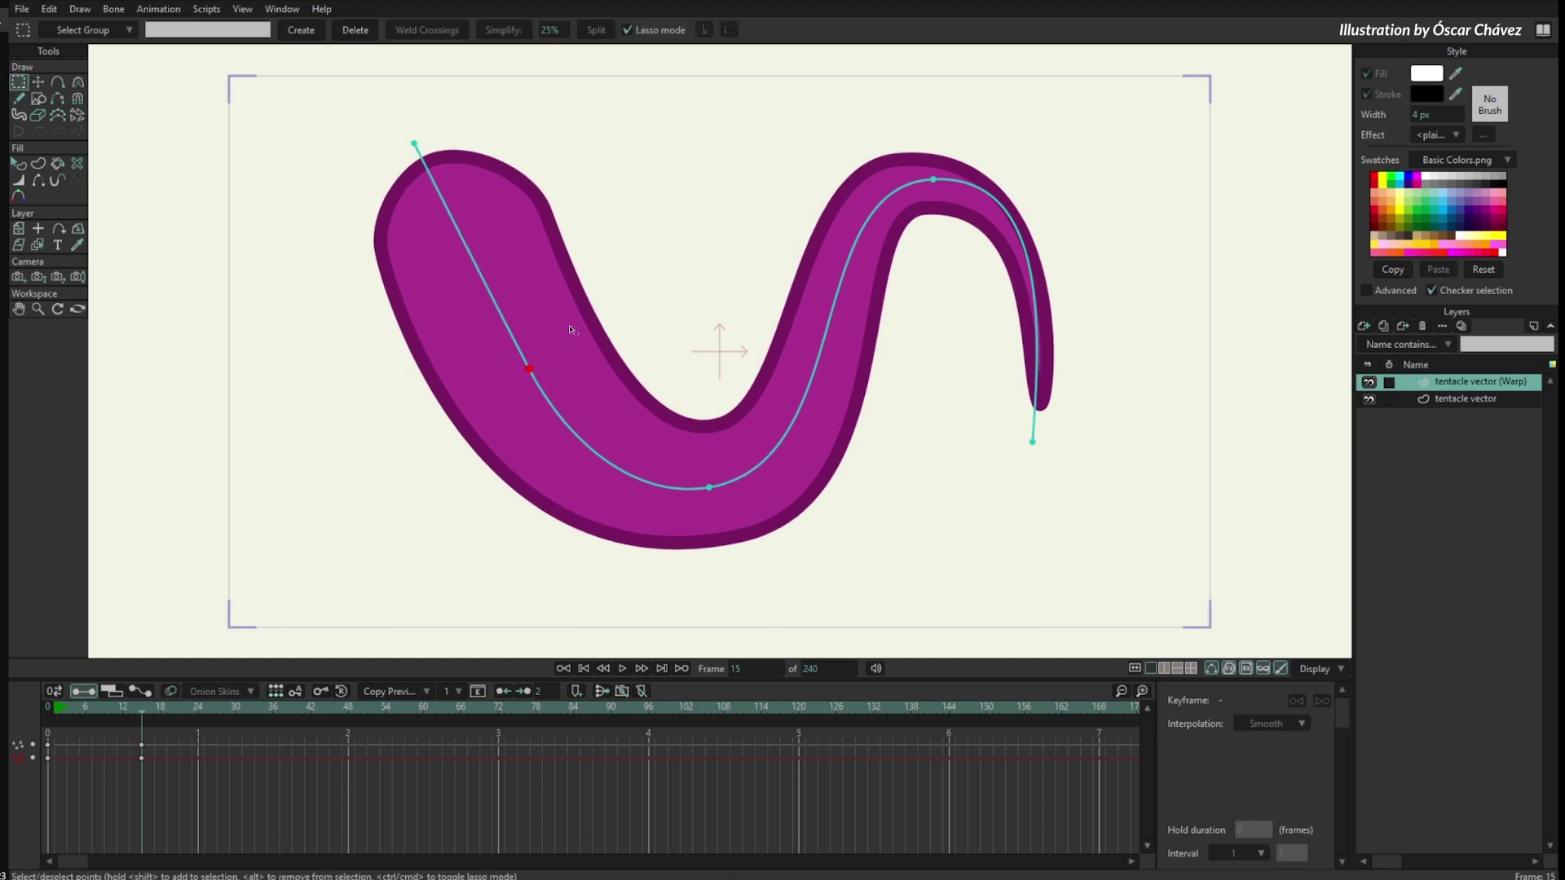
{"action": "mouse_move", "coordinate": [607, 287]}
{"action": "left_mouse_down"}
{"action": "mouse_move", "coordinate": [497, 331]}
{"action": "mouse_move", "coordinate": [422, 413]}
{"action": "mouse_move", "coordinate": [436, 464]}
{"action": "mouse_move", "coordinate": [545, 456]}
{"action": "mouse_move", "coordinate": [624, 372]}
{"action": "mouse_move", "coordinate": [633, 290]}
{"action": "mouse_move", "coordinate": [527, 305]}
{"action": "mouse_move", "coordinate": [415, 413]}
{"action": "mouse_move", "coordinate": [466, 481]}
{"action": "mouse_move", "coordinate": [621, 387]}
{"action": "mouse_move", "coordinate": [625, 288]}
{"action": "mouse_move", "coordinate": [577, 290]}
{"action": "left_mouse_up"}
{"action": "left_click", "coordinate": [1457, 398]}
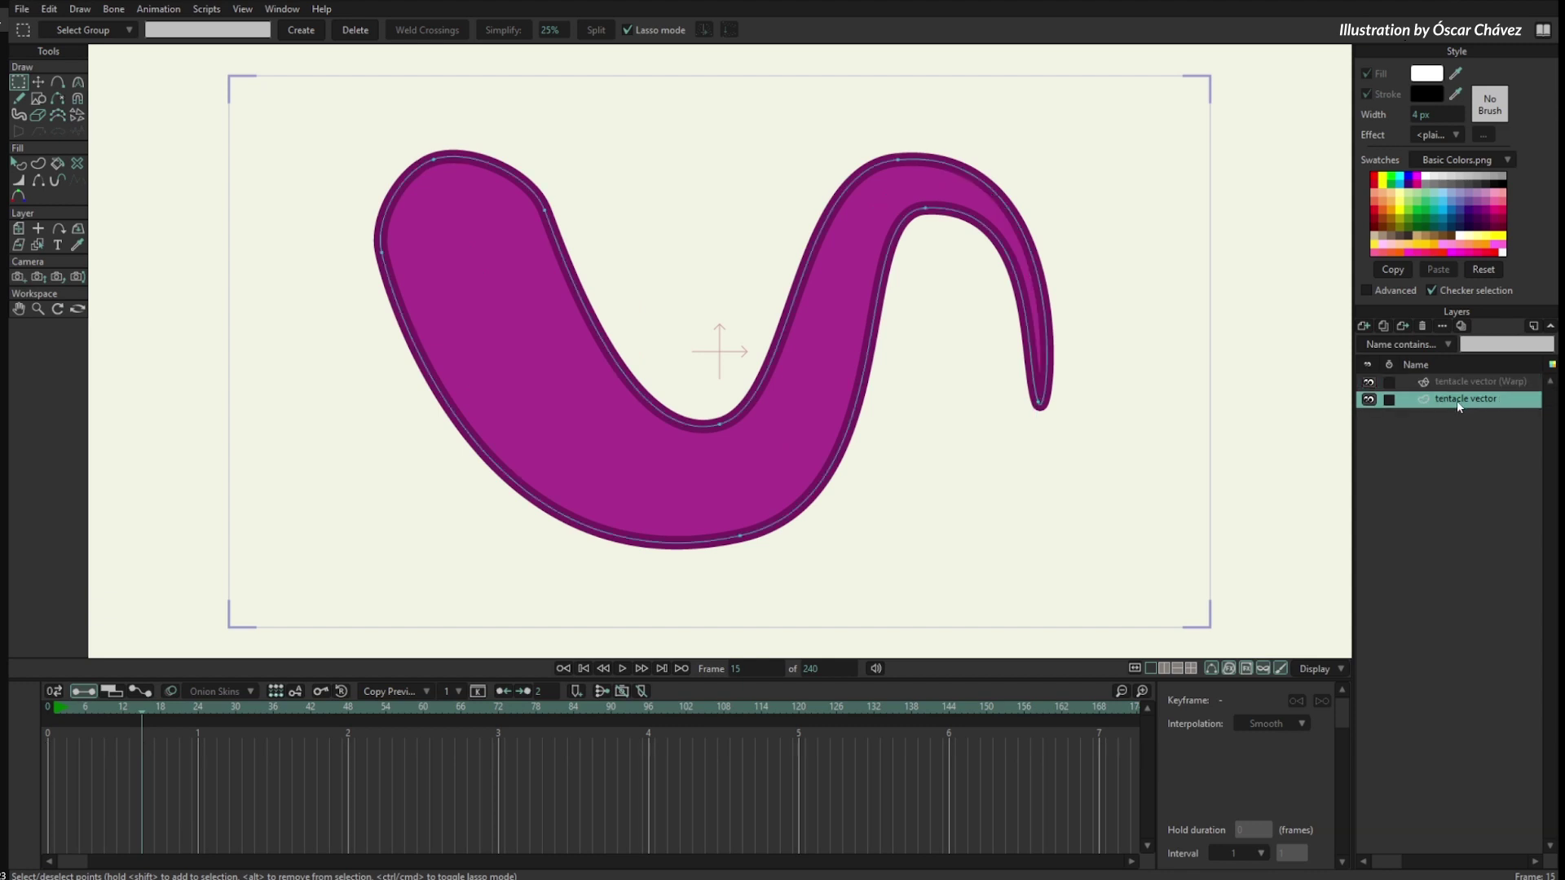
{"action": "mouse_move", "coordinate": [629, 317]}
{"action": "left_mouse_down"}
{"action": "mouse_move", "coordinate": [436, 358]}
{"action": "mouse_move", "coordinate": [429, 432]}
{"action": "mouse_move", "coordinate": [531, 464]}
{"action": "mouse_move", "coordinate": [628, 379]}
{"action": "mouse_move", "coordinate": [634, 337]}
{"action": "mouse_move", "coordinate": [524, 313]}
{"action": "mouse_move", "coordinate": [407, 449]}
{"action": "mouse_move", "coordinate": [626, 417]}
{"action": "mouse_move", "coordinate": [624, 303]}
{"action": "mouse_move", "coordinate": [466, 412]}
{"action": "mouse_move", "coordinate": [586, 430]}
{"action": "mouse_move", "coordinate": [643, 359]}
{"action": "left_mouse_up"}
- At frame 0, select all tentacle outline points except the topmost one on the base and split their segments twice
{"action": "left_click_drag", "start_coordinate": [140, 711], "coordinate": [49, 717]}
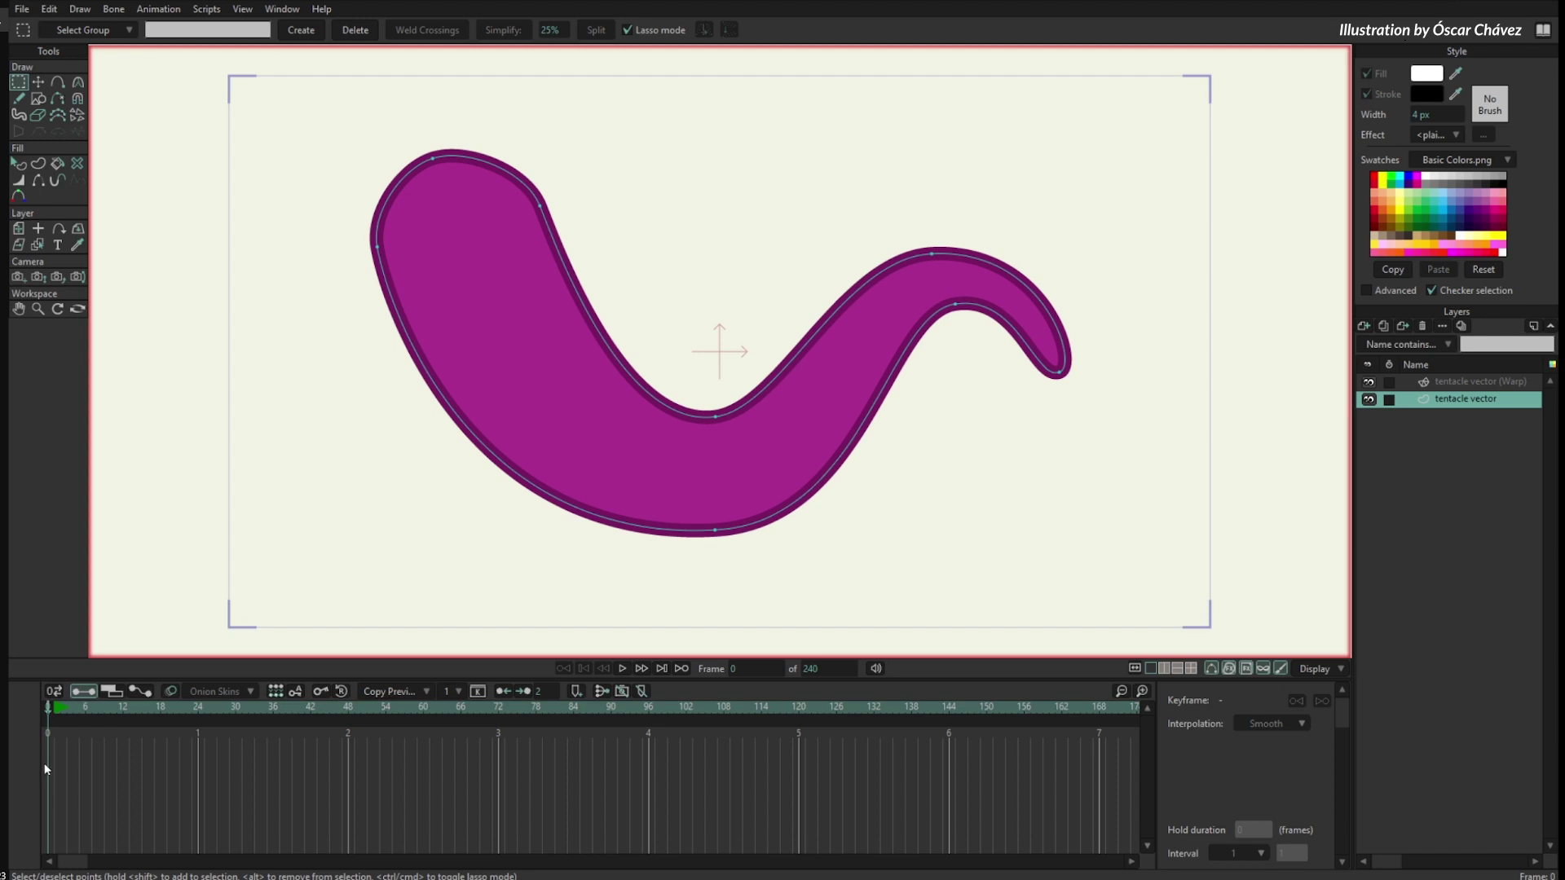
{"action": "mouse_move", "coordinate": [577, 113]}
{"action": "left_mouse_down"}
{"action": "mouse_move", "coordinate": [604, 143]}
{"action": "mouse_move", "coordinate": [807, 164]}
{"action": "mouse_move", "coordinate": [832, 248]}
{"action": "mouse_move", "coordinate": [838, 214]}
{"action": "left_mouse_up"}
{"action": "left_click", "coordinate": [660, 31]}
{"action": "mouse_move", "coordinate": [735, 115]}
{"action": "left_mouse_down"}
{"action": "mouse_move", "coordinate": [724, 287]}
{"action": "mouse_move", "coordinate": [844, 155]}
{"action": "left_mouse_up"}
{"action": "mouse_move", "coordinate": [727, 106]}
{"action": "left_mouse_down"}
{"action": "mouse_move", "coordinate": [430, 183]}
{"action": "mouse_move", "coordinate": [310, 275]}
{"action": "mouse_move", "coordinate": [427, 489]}
{"action": "mouse_move", "coordinate": [654, 569]}
{"action": "mouse_move", "coordinate": [917, 530]}
{"action": "mouse_move", "coordinate": [1064, 434]}
{"action": "mouse_move", "coordinate": [1086, 243]}
{"action": "mouse_move", "coordinate": [1065, 209]}
{"action": "left_mouse_up"}
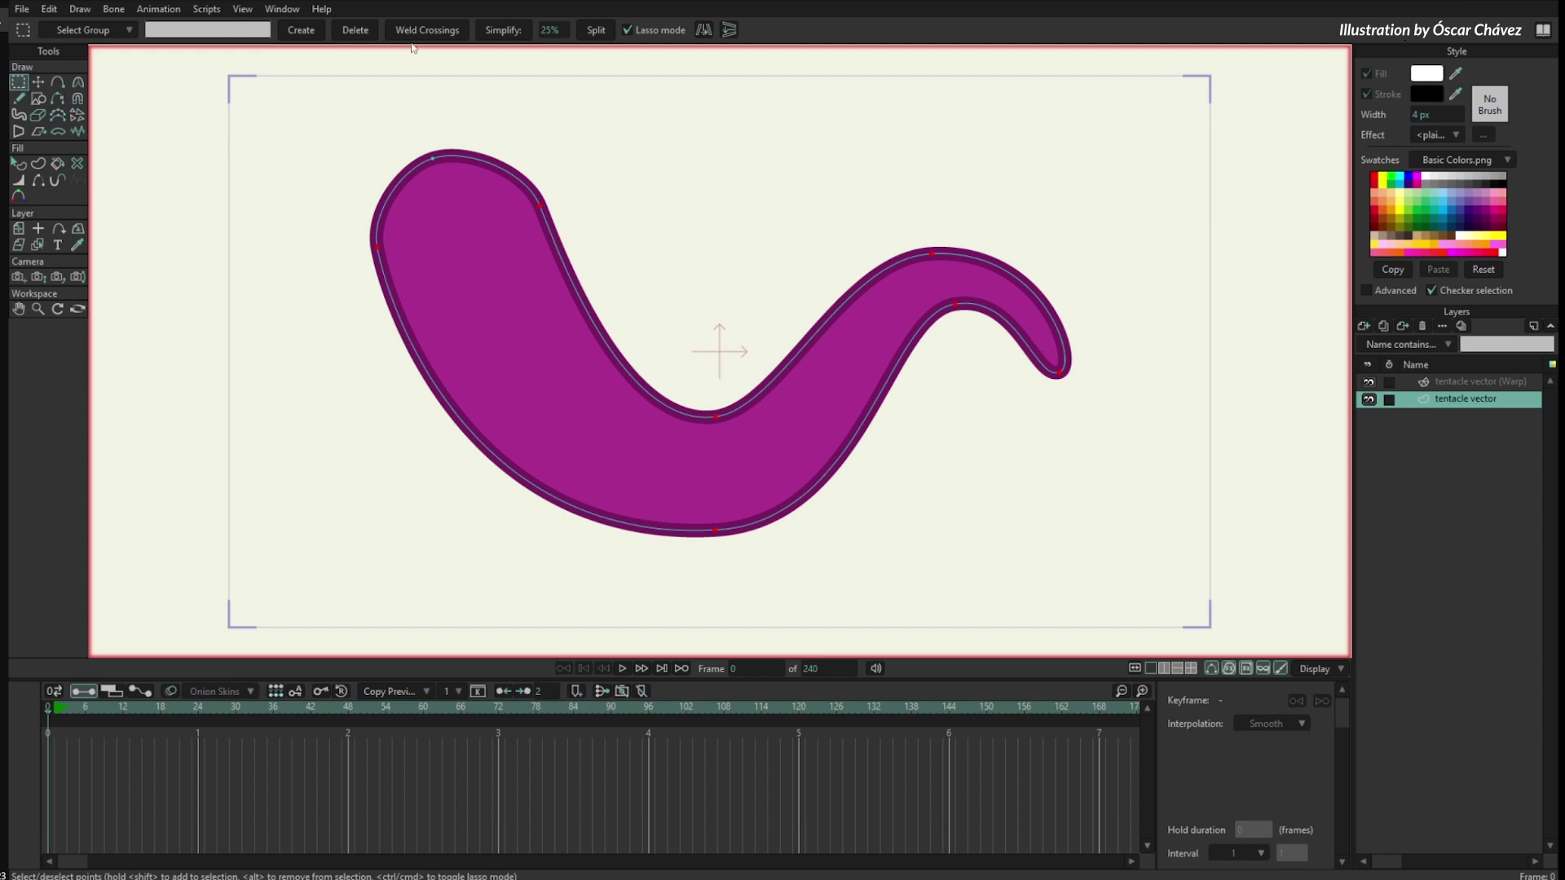
{"action": "left_click", "coordinate": [609, 32]}
{"action": "left_click", "coordinate": [608, 36]}
- On the warp layer at frame 15, move the curver's second point outward and adjust the curvature along the lower bend
{"action": "left_click", "coordinate": [1457, 382]}
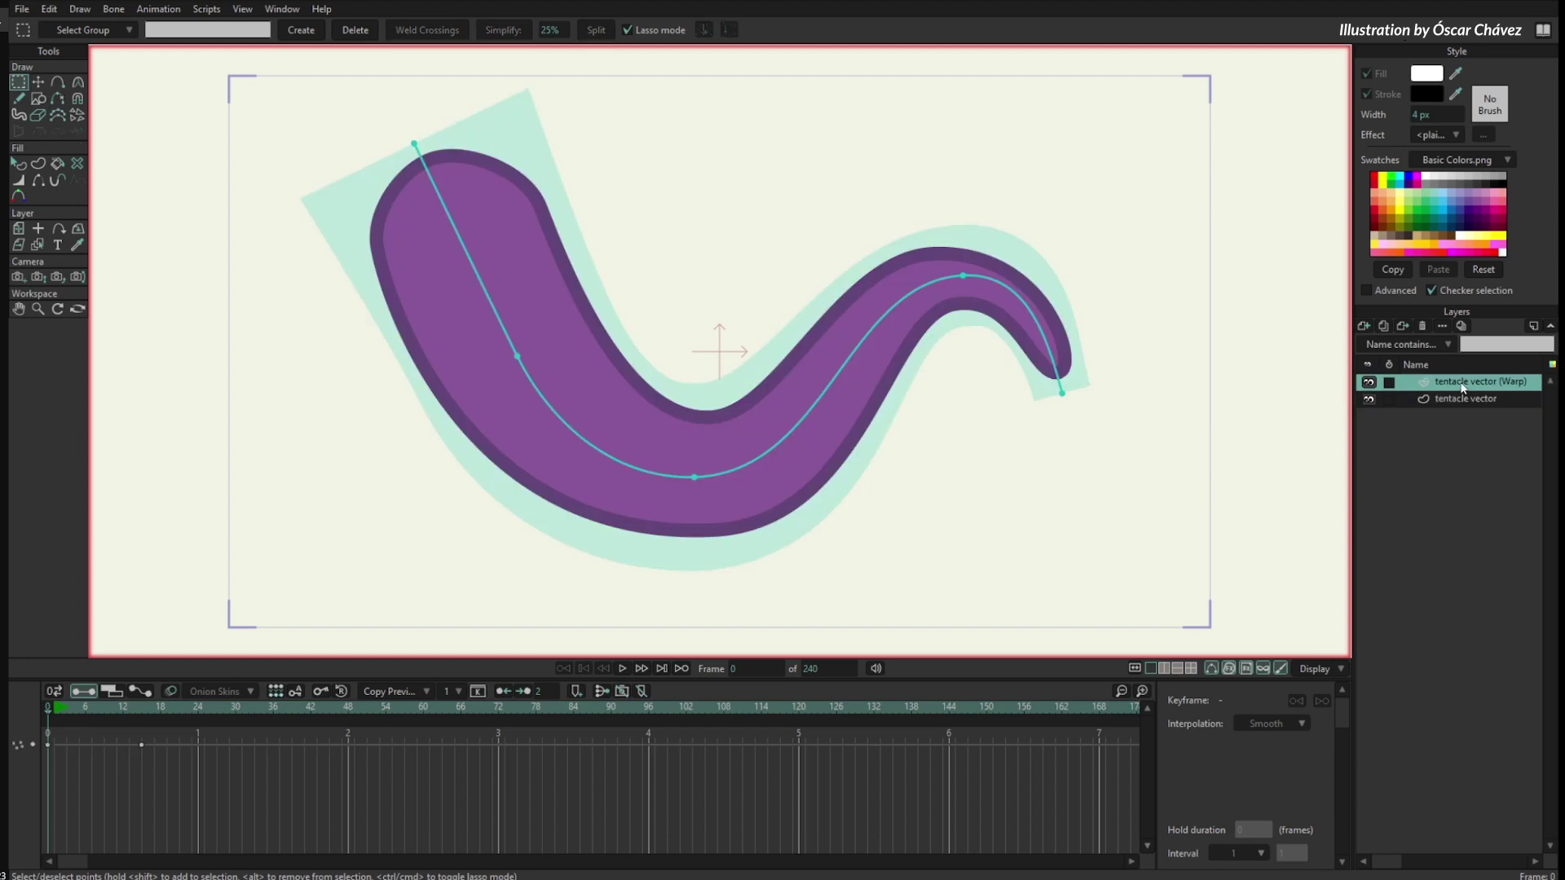
{"action": "left_click", "coordinate": [143, 709]}
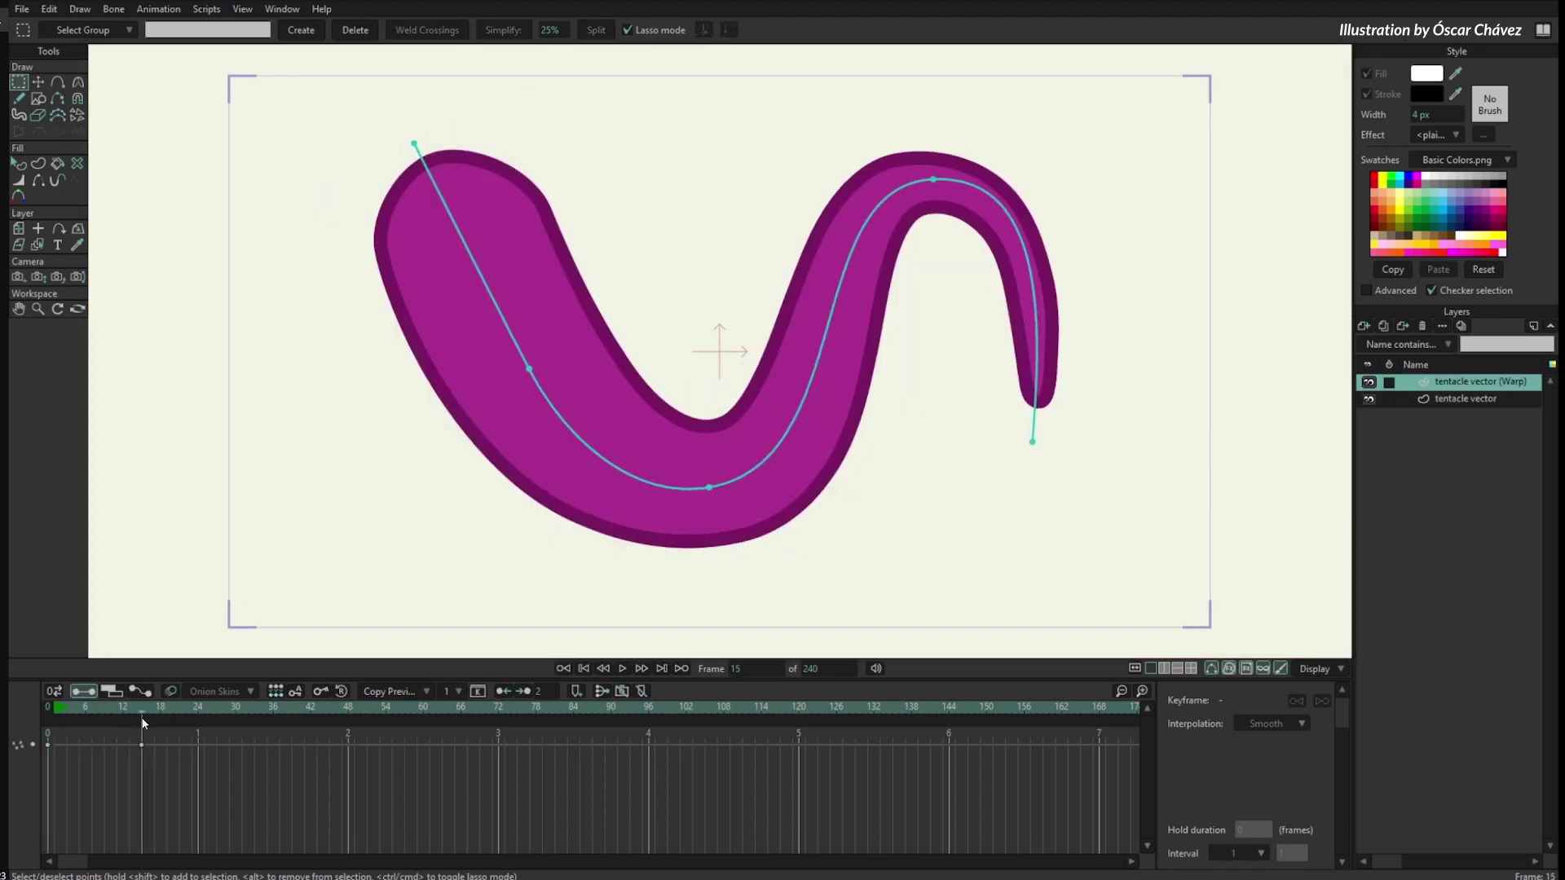
{"action": "left_click", "coordinate": [39, 83]}
{"action": "left_click_drag", "start_coordinate": [554, 368], "coordinate": [399, 365]}
{"action": "mouse_move", "coordinate": [710, 489]}
{"action": "left_mouse_down"}
{"action": "mouse_move", "coordinate": [725, 533]}
{"action": "mouse_move", "coordinate": [640, 555]}
{"action": "mouse_move", "coordinate": [643, 537]}
{"action": "mouse_move", "coordinate": [733, 499]}
{"action": "left_mouse_up"}
{"action": "left_click_drag", "start_coordinate": [401, 368], "coordinate": [458, 381]}
{"action": "key", "text": "c"}
{"action": "left_click_drag", "start_coordinate": [485, 487], "coordinate": [523, 483]}
- At frame 15, pull the curver's bottom and crest points toward the base and lower its tip
{"action": "key", "text": "t"}
{"action": "left_click_drag", "start_coordinate": [781, 526], "coordinate": [741, 535]}
{"action": "left_click_drag", "start_coordinate": [927, 194], "coordinate": [817, 238]}
{"action": "mouse_move", "coordinate": [1033, 443]}
{"action": "left_mouse_down"}
{"action": "mouse_move", "coordinate": [1055, 417]}
{"action": "mouse_move", "coordinate": [1045, 461]}
{"action": "left_mouse_up"}
{"action": "key", "text": "c"}
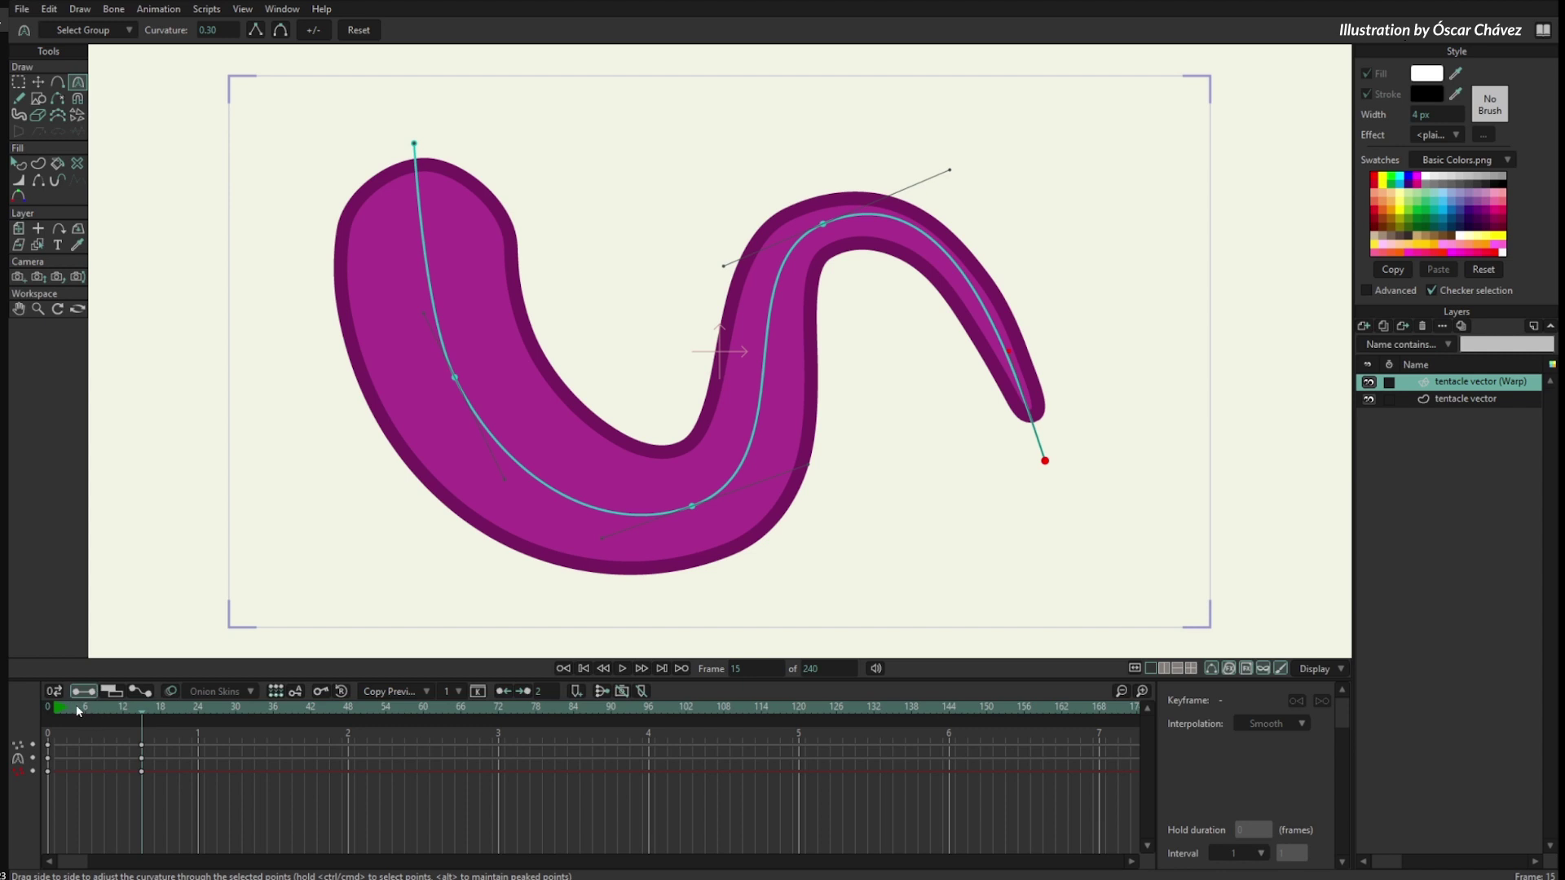
- On the tentacle vector layer at frame 0, thicken the stroke along the tentacle's lower outer edge
{"action": "left_click", "coordinate": [1464, 401]}
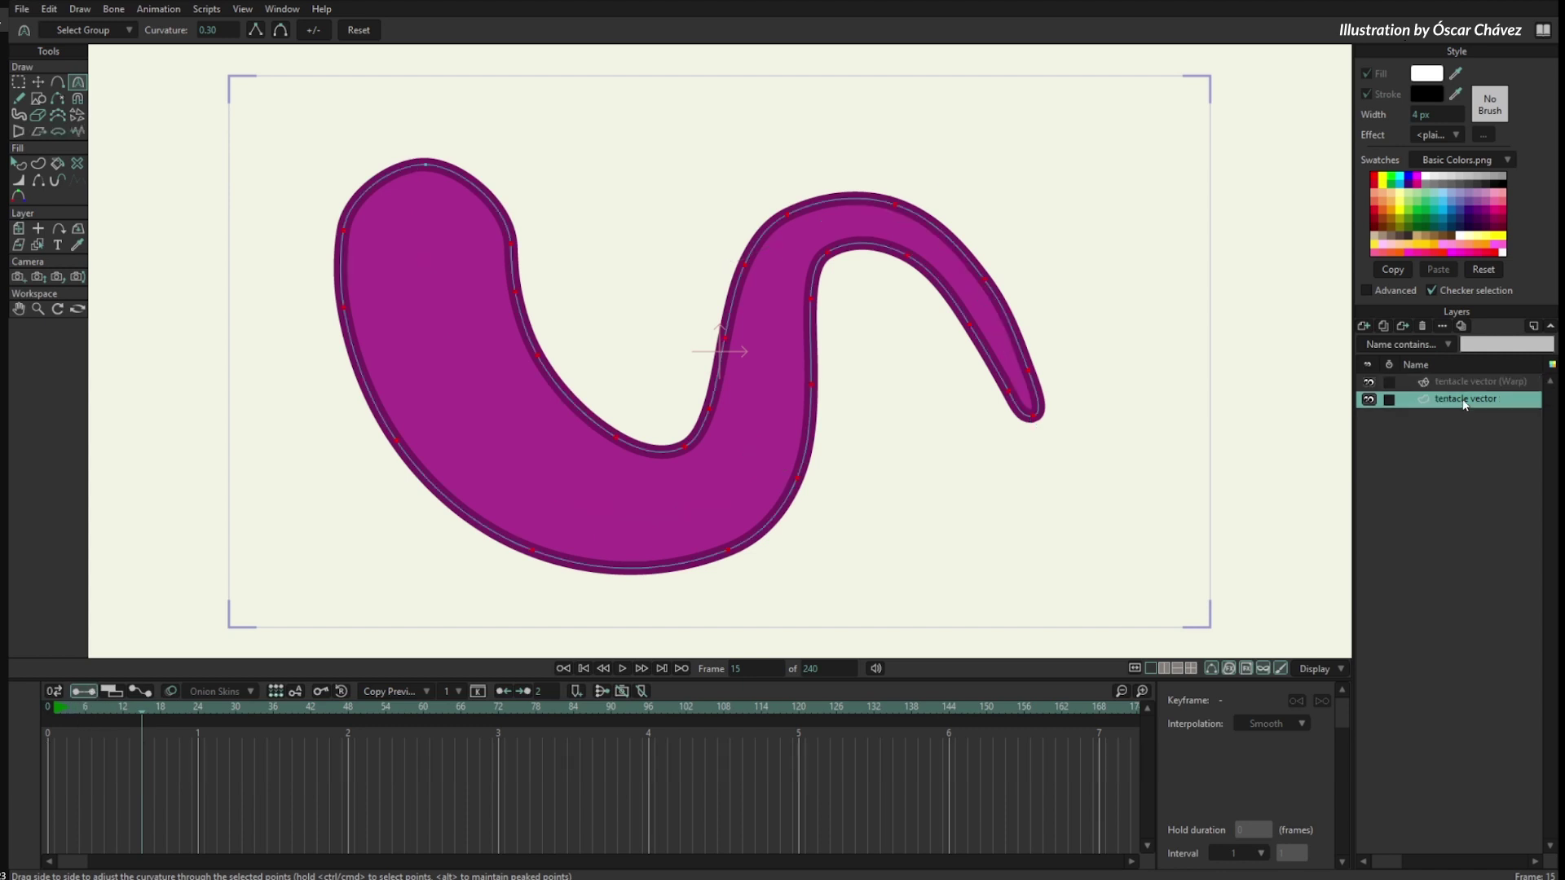
{"action": "left_click_drag", "start_coordinate": [84, 710], "coordinate": [30, 709]}
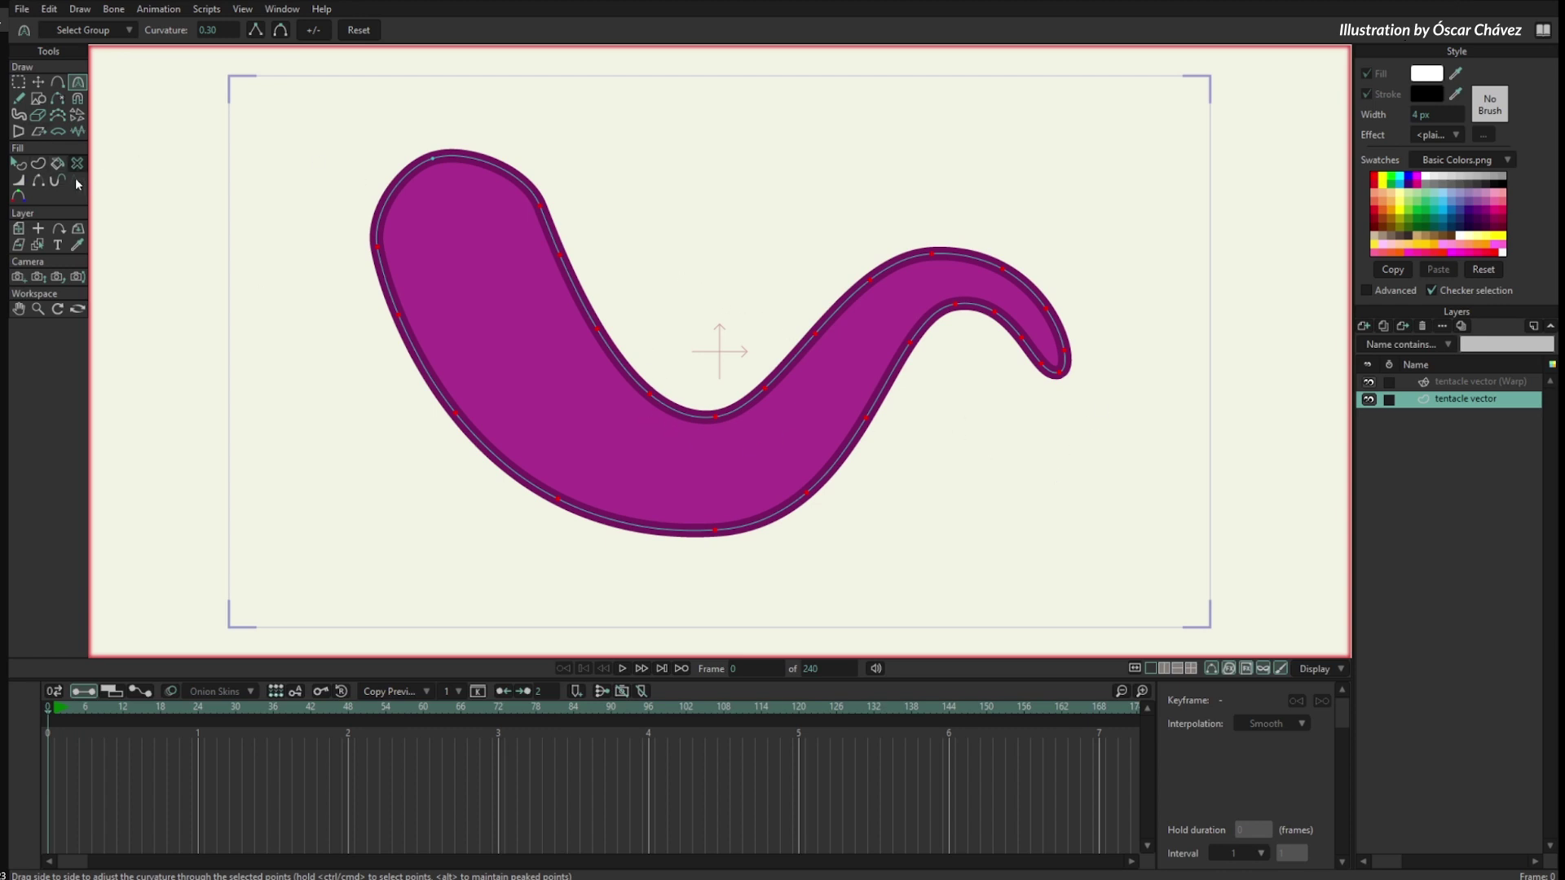
{"action": "key", "text": "w"}
{"action": "left_click_drag", "start_coordinate": [594, 558], "coordinate": [647, 563]}
{"action": "left_click_drag", "start_coordinate": [384, 255], "coordinate": [426, 265]}
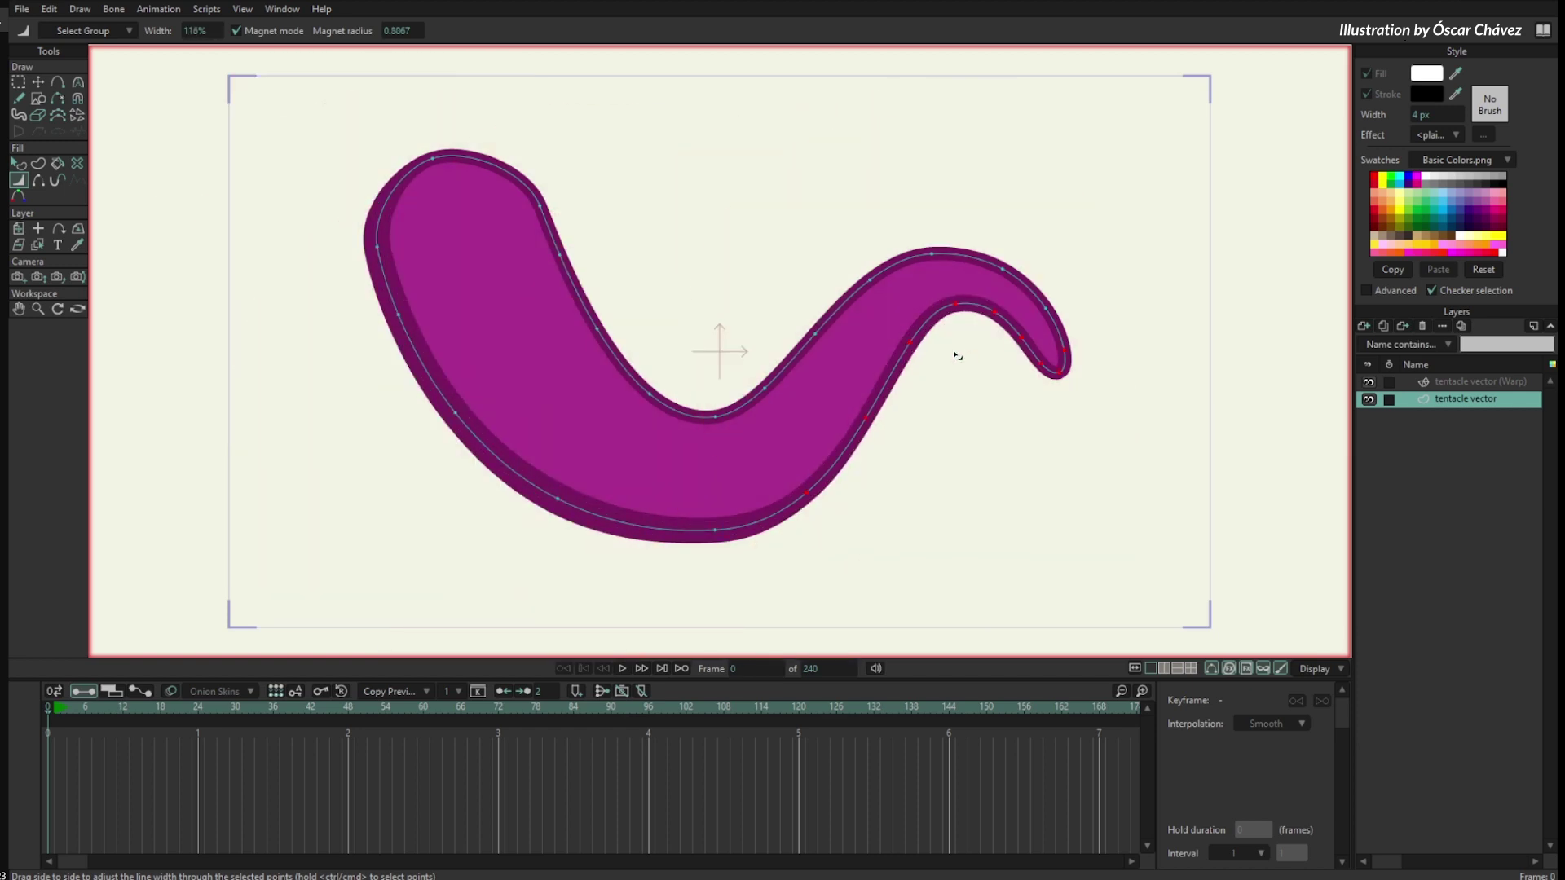
- Apply the MC-Chunky brush to the tentacle shape's stroke
{"action": "key", "text": "q"}
{"action": "left_click", "coordinate": [608, 443]}
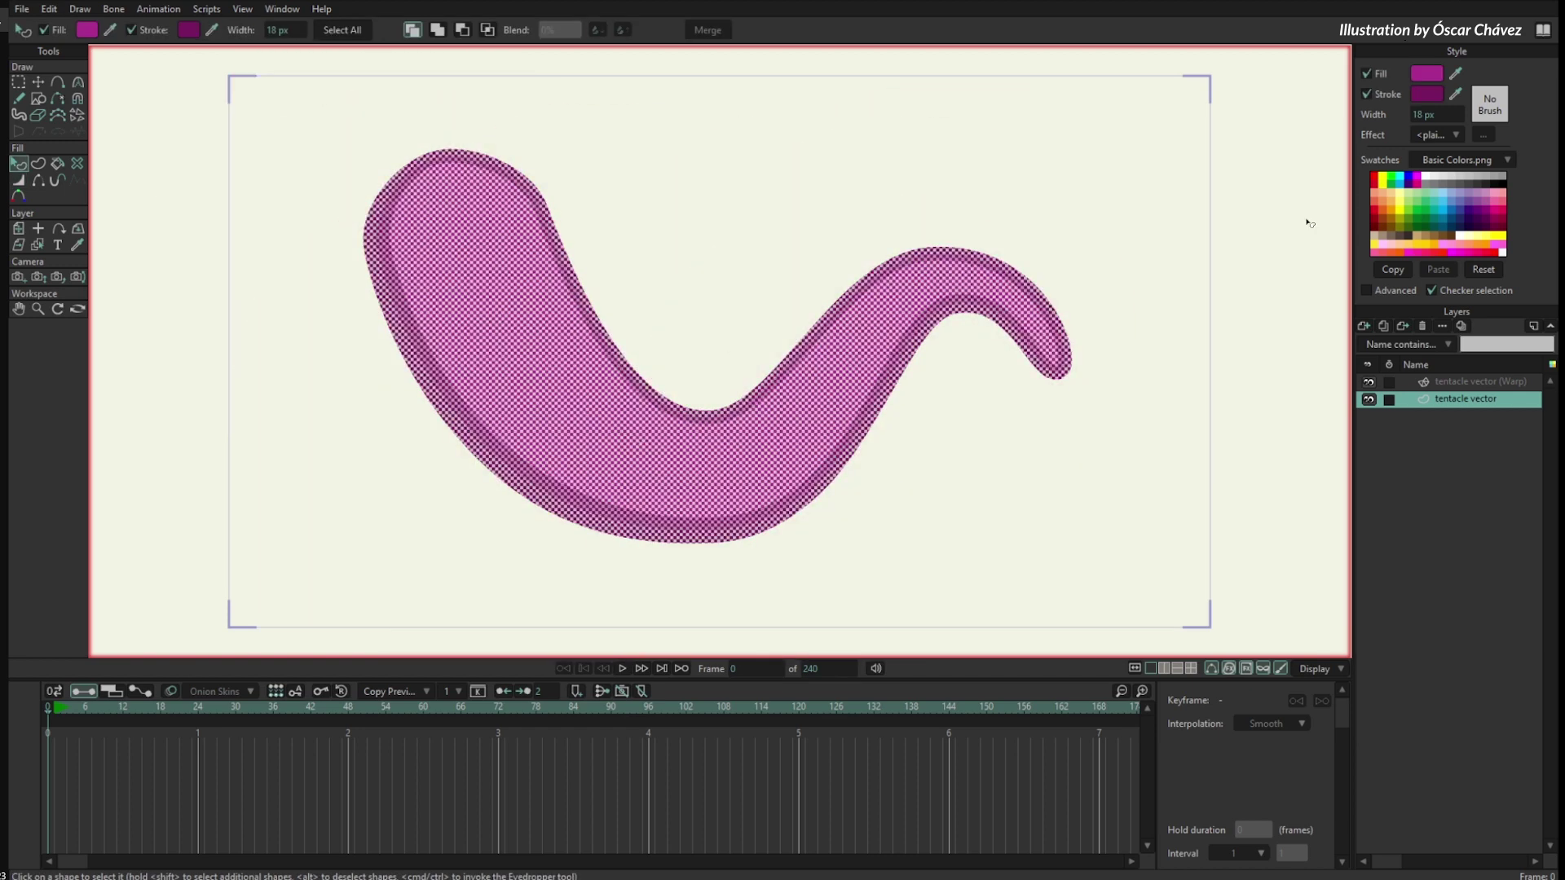
{"action": "left_click", "coordinate": [1487, 110]}
{"action": "left_click", "coordinate": [1167, 263]}
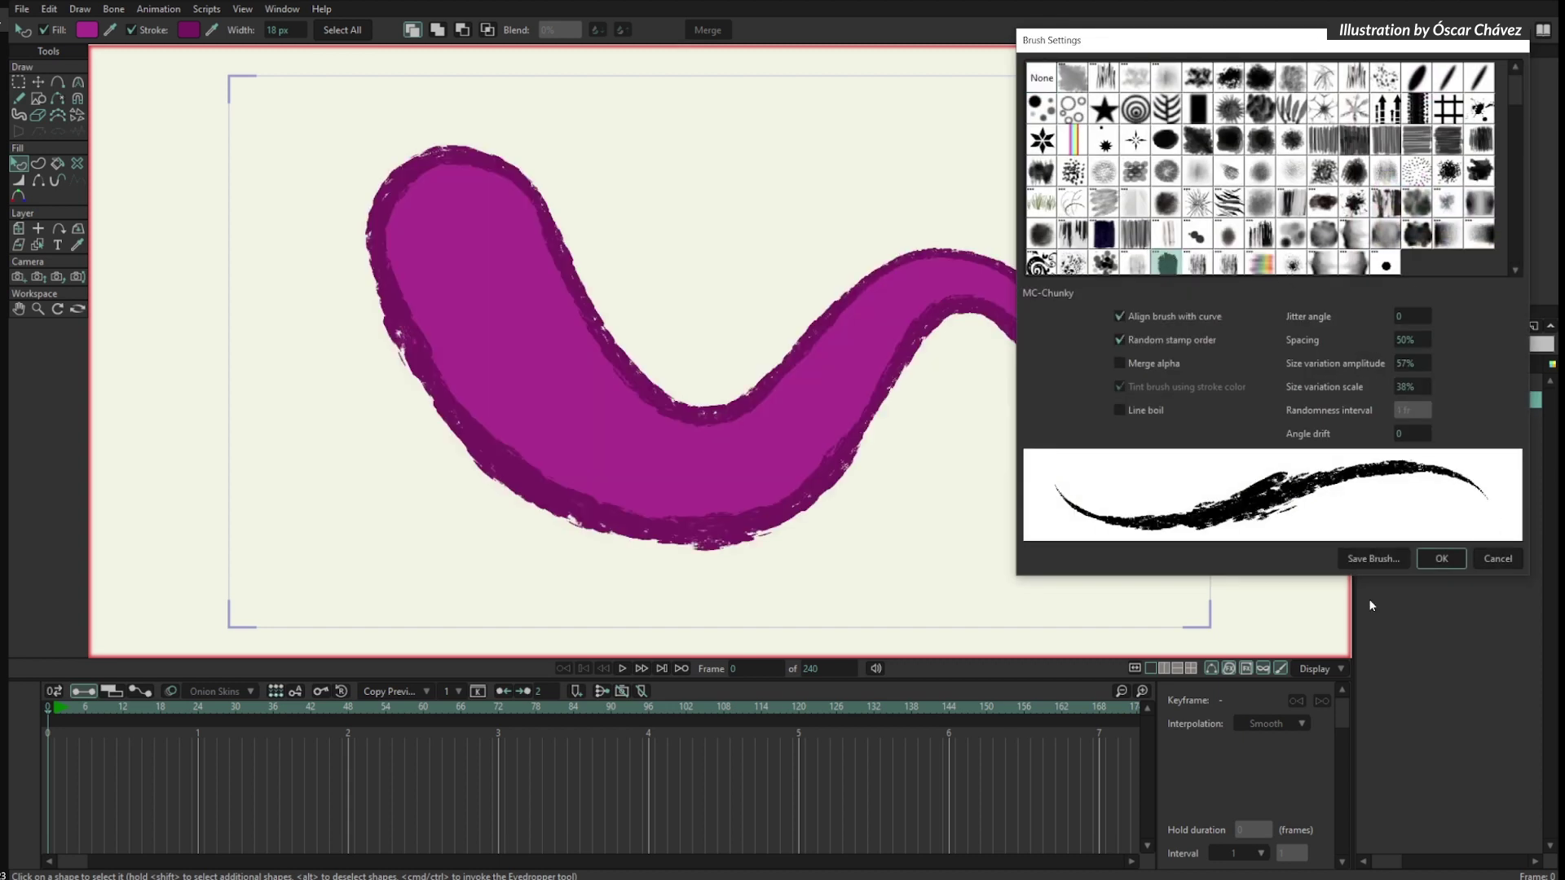
{"action": "left_click", "coordinate": [1441, 558]}
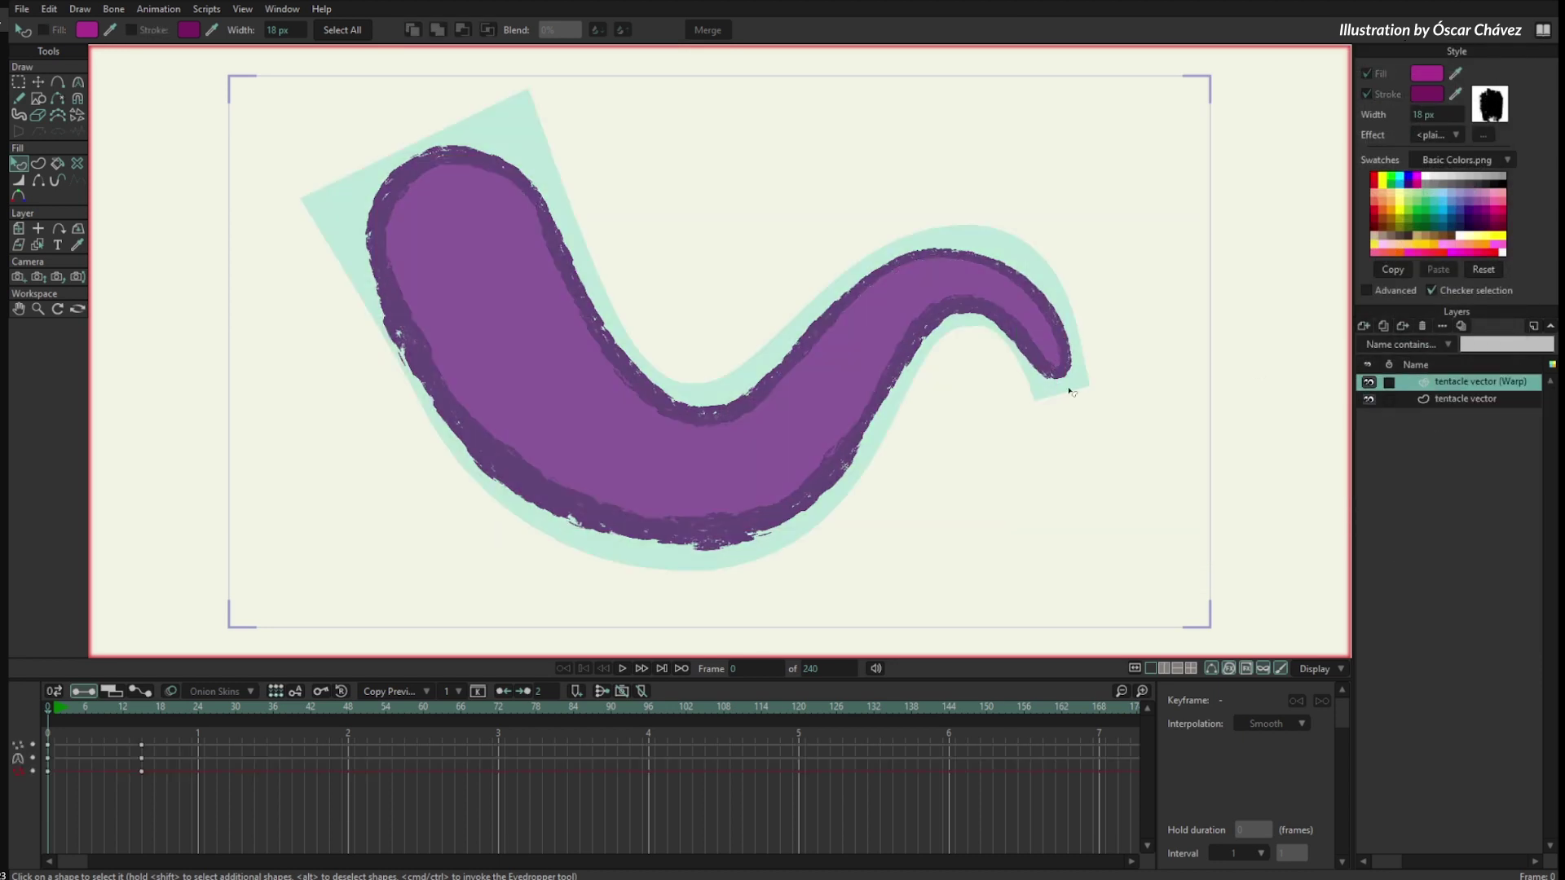
- At about frame 18, move the warp layer's curver points into different poses to test the brushed tentacle
{"action": "left_click_drag", "start_coordinate": [102, 709], "coordinate": [161, 722]}
{"action": "key", "text": "t"}
{"action": "left_click_drag", "start_coordinate": [1044, 458], "coordinate": [1035, 288]}
{"action": "left_click_drag", "start_coordinate": [784, 259], "coordinate": [870, 224]}
{"action": "left_click_drag", "start_coordinate": [757, 454], "coordinate": [739, 489]}
{"action": "left_click_drag", "start_coordinate": [487, 387], "coordinate": [449, 356]}
{"action": "left_click_drag", "start_coordinate": [702, 557], "coordinate": [713, 494]}
{"action": "left_click_drag", "start_coordinate": [845, 192], "coordinate": [825, 244]}
{"action": "left_click_drag", "start_coordinate": [1035, 290], "coordinate": [994, 377]}
- Delete the curver's animation keyframes and return to frame 0
{"action": "left_click_drag", "start_coordinate": [173, 780], "coordinate": [48, 714]}
{"action": "key", "text": "Delete"}
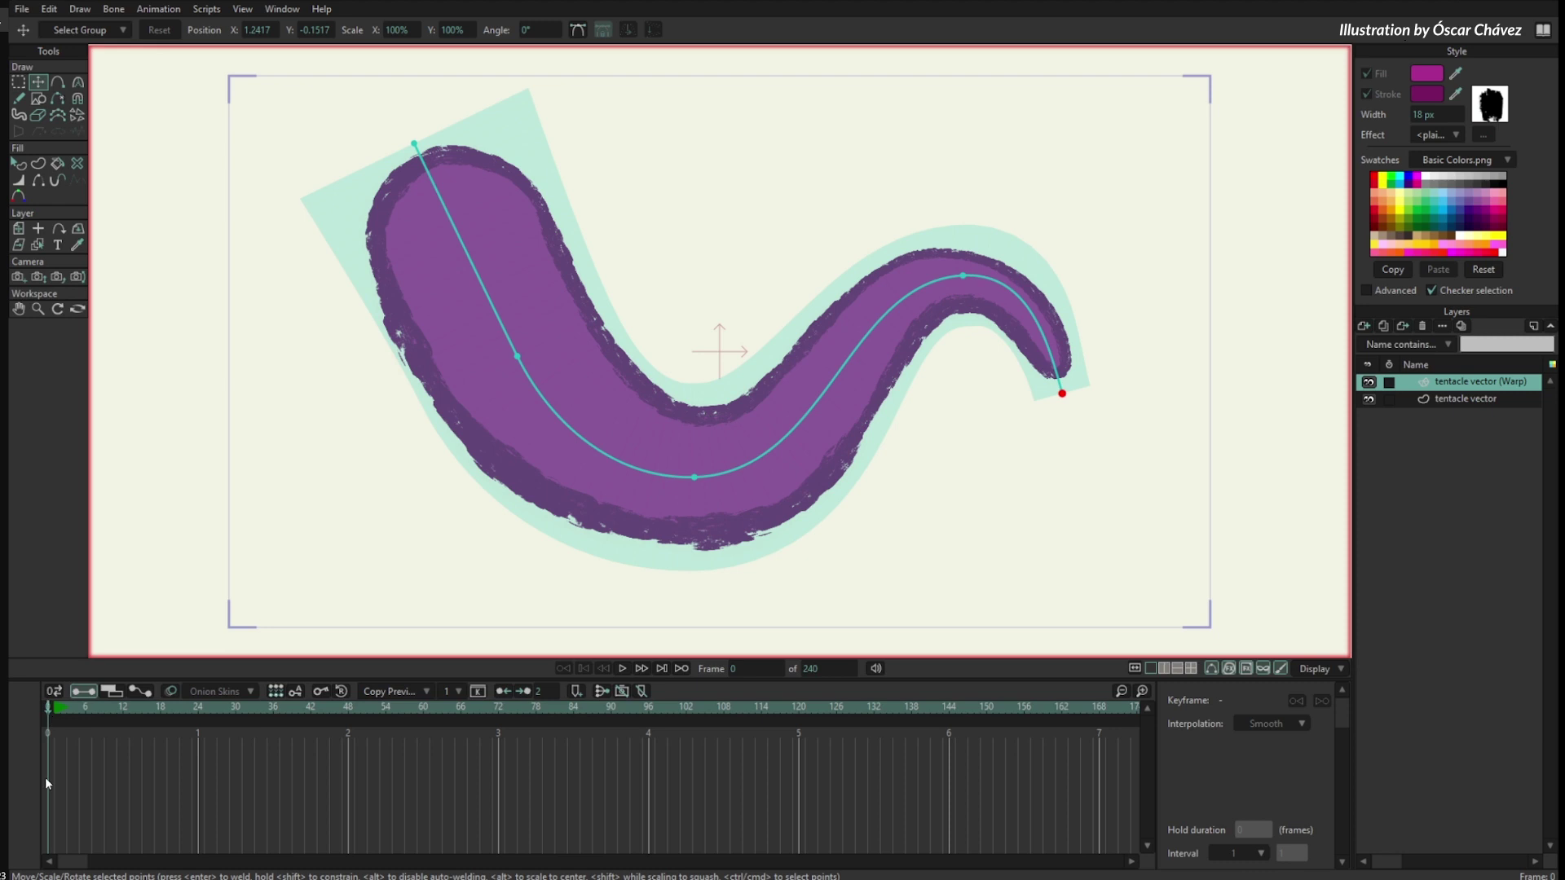
- Create a bone layer and place the tentacle vector and tentacle vector (Warp) layers inside it
{"action": "left_click", "coordinate": [1362, 327]}
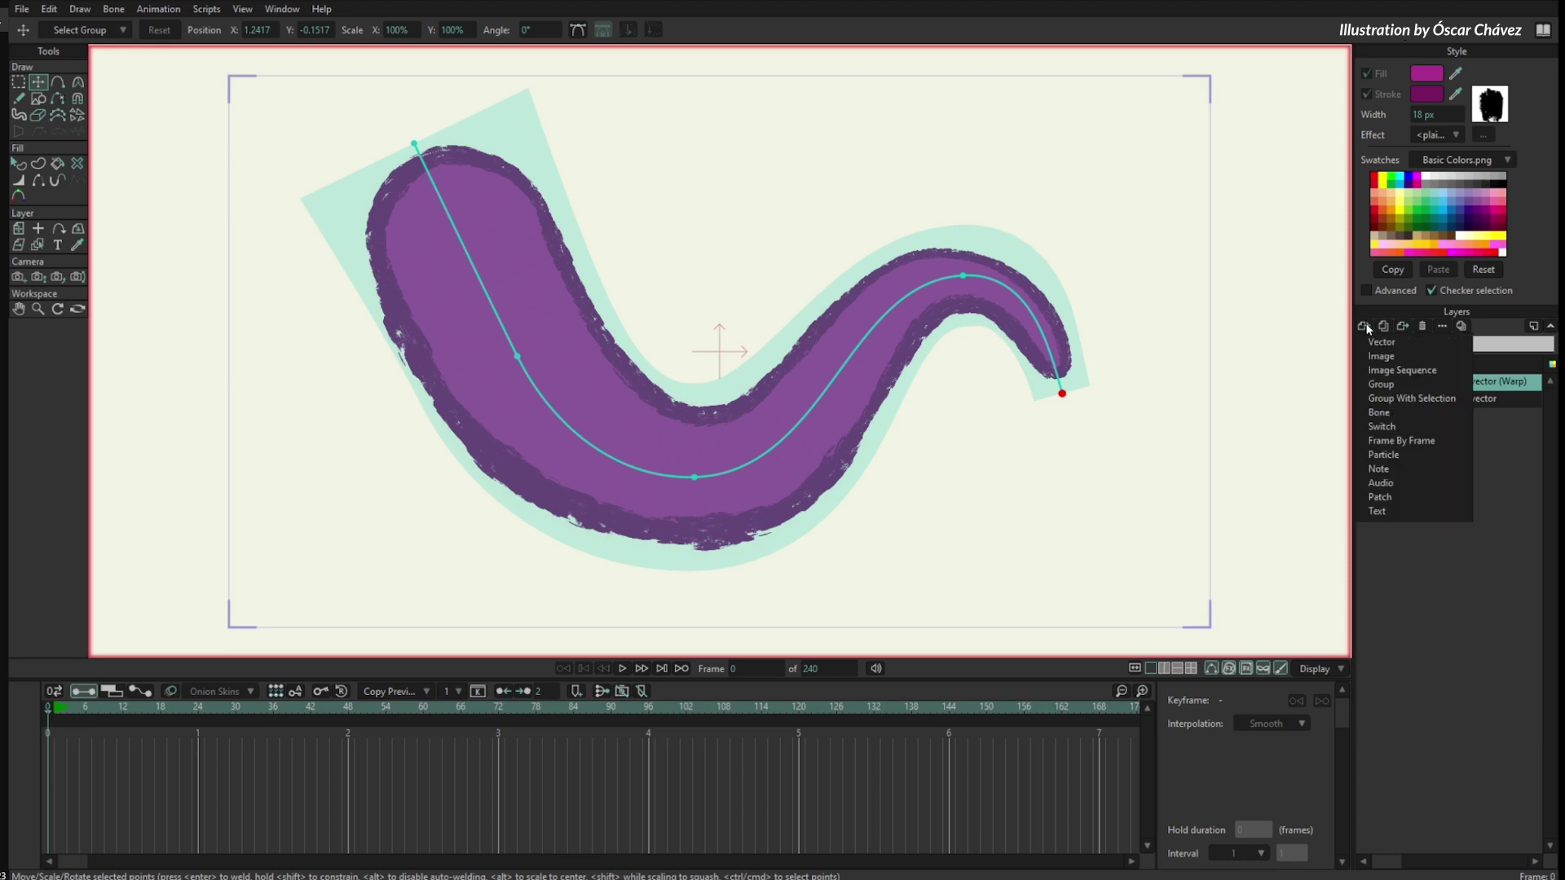
{"action": "left_click", "coordinate": [1389, 416]}
{"action": "left_click", "coordinate": [1446, 399]}
{"action": "left_click_drag", "start_coordinate": [1447, 403], "coordinate": [1476, 414]}
{"action": "left_click", "coordinate": [1464, 415]}
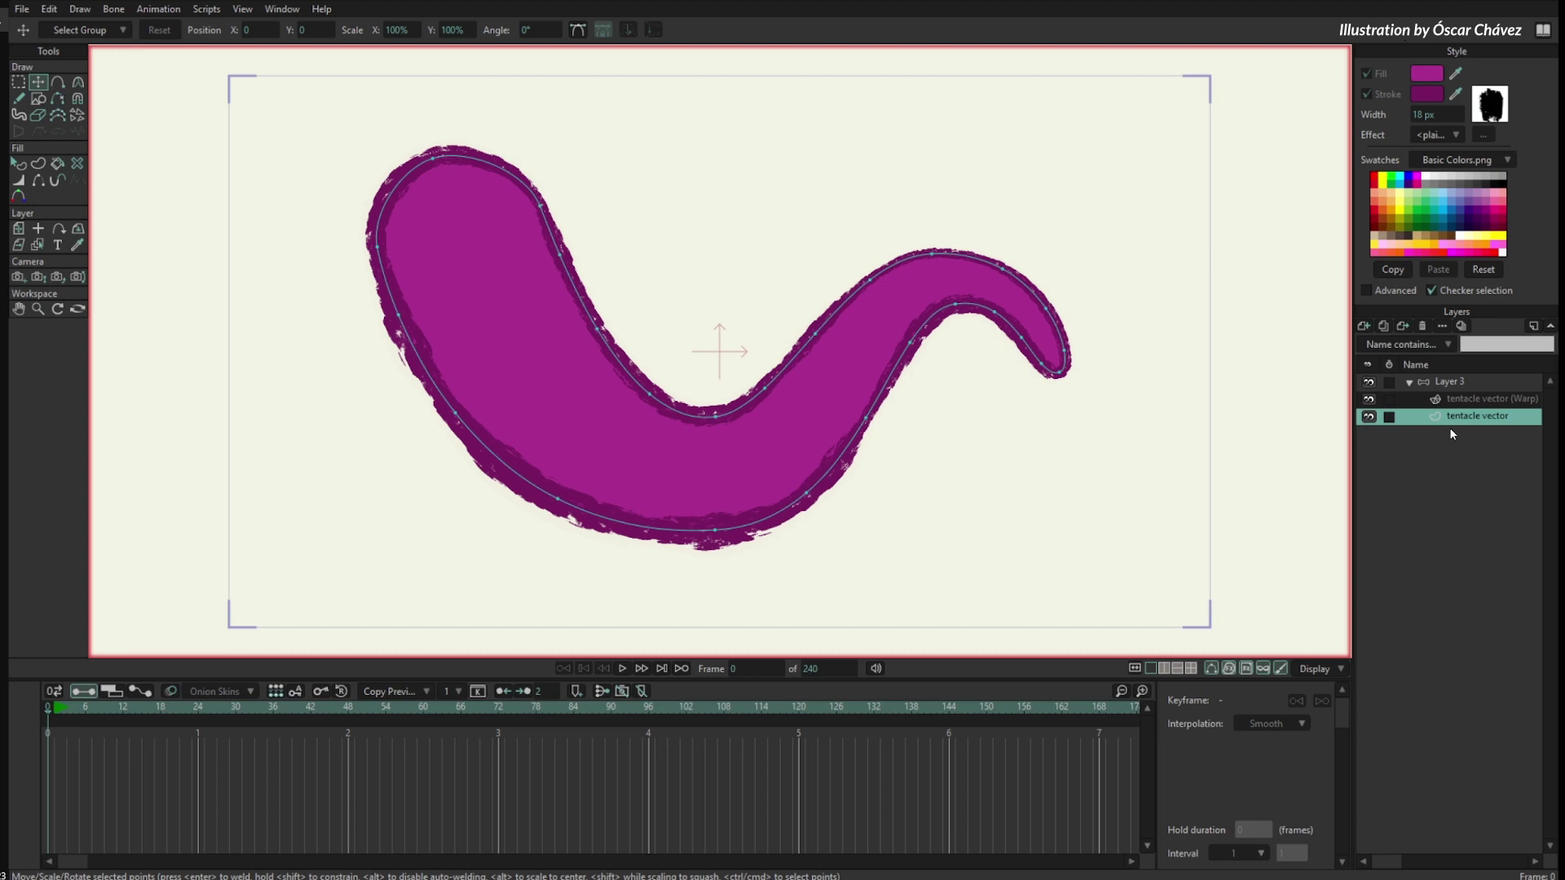
- Enable the Paths display detail in the quick settings of the tentacle vector (Warp) layer
{"action": "left_click", "coordinate": [1459, 383]}
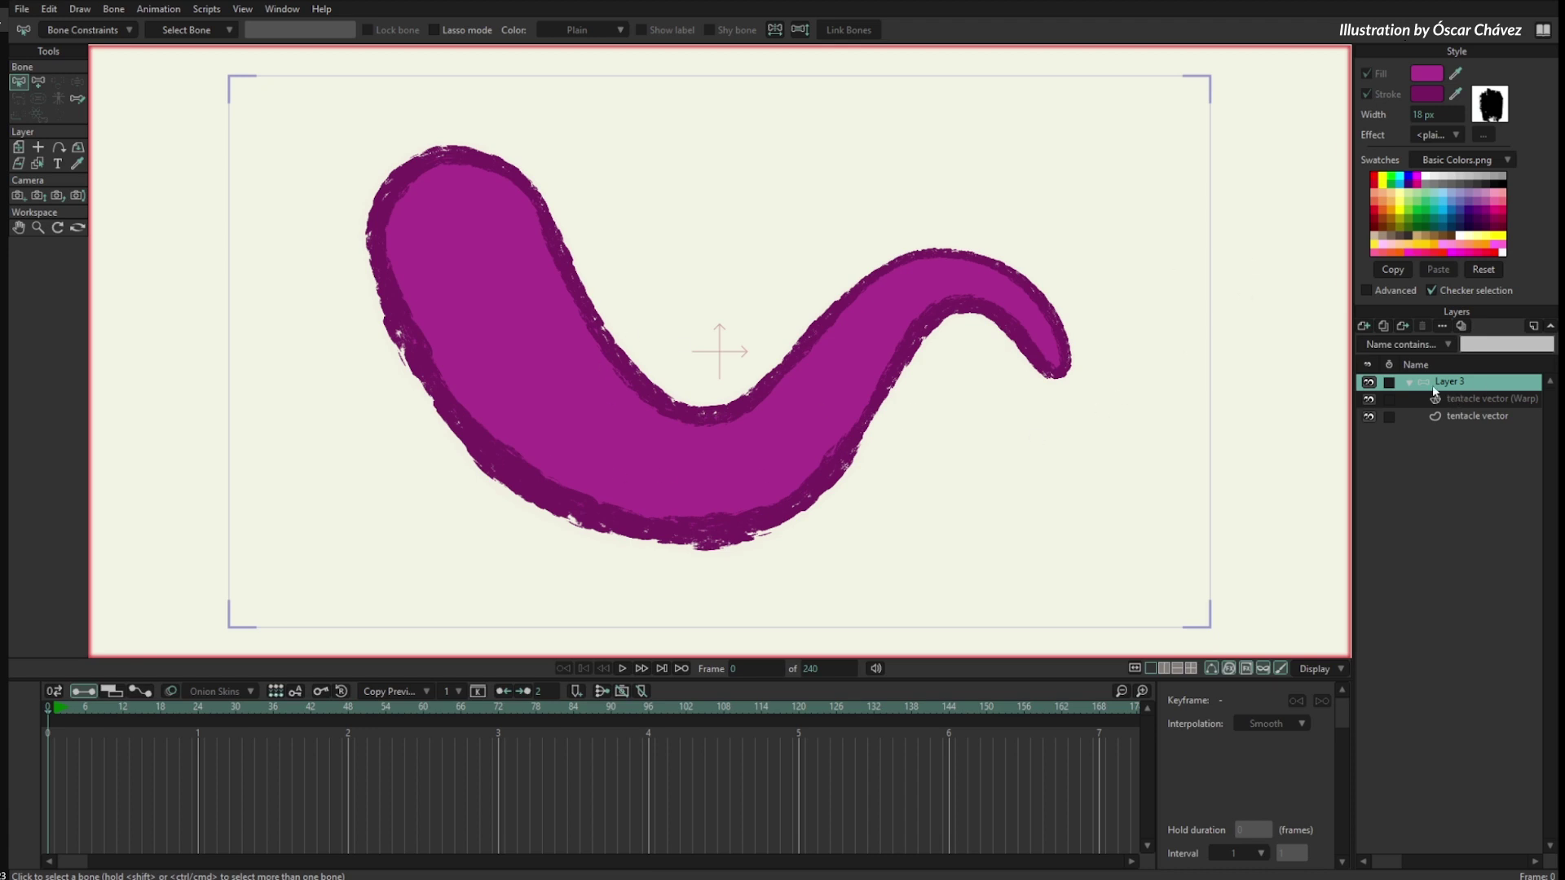
{"action": "left_click", "coordinate": [1467, 399]}
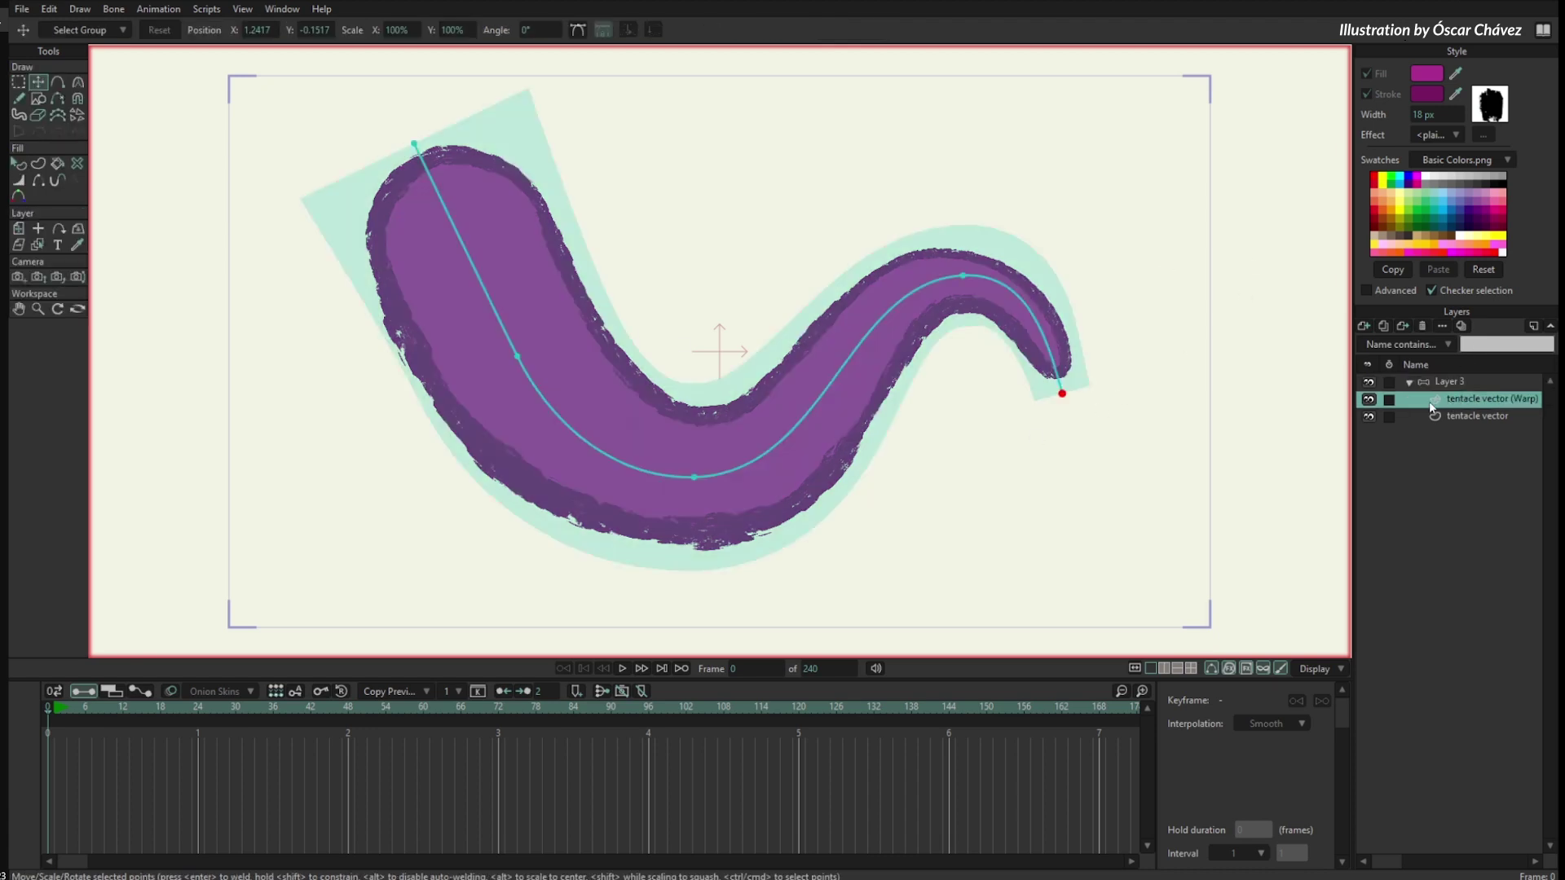
{"action": "right_click", "coordinate": [1470, 405]}
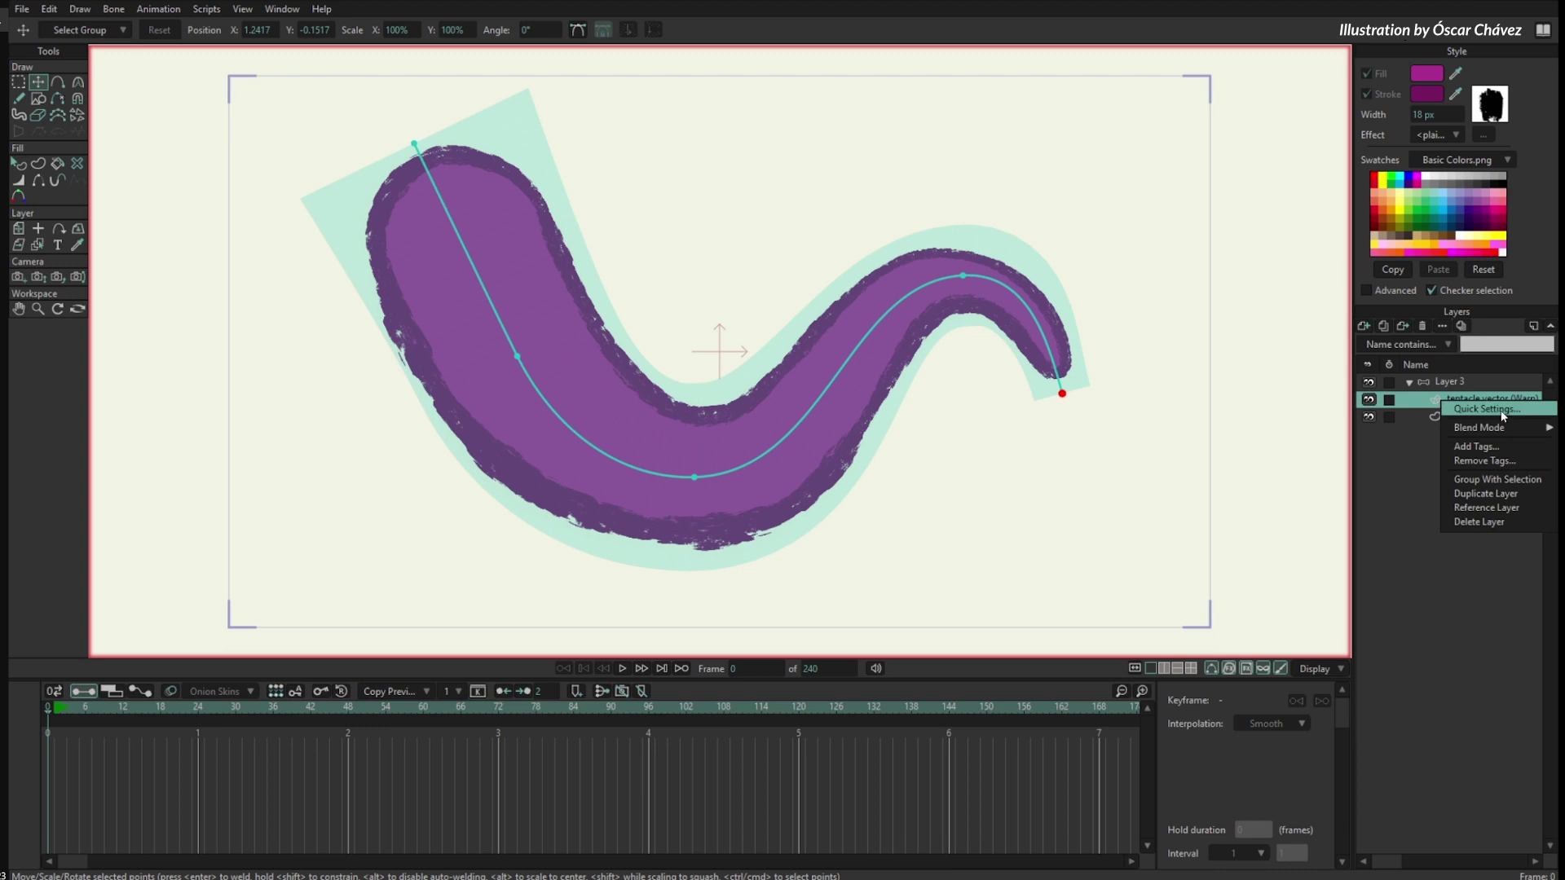
{"action": "left_click", "coordinate": [1488, 409]}
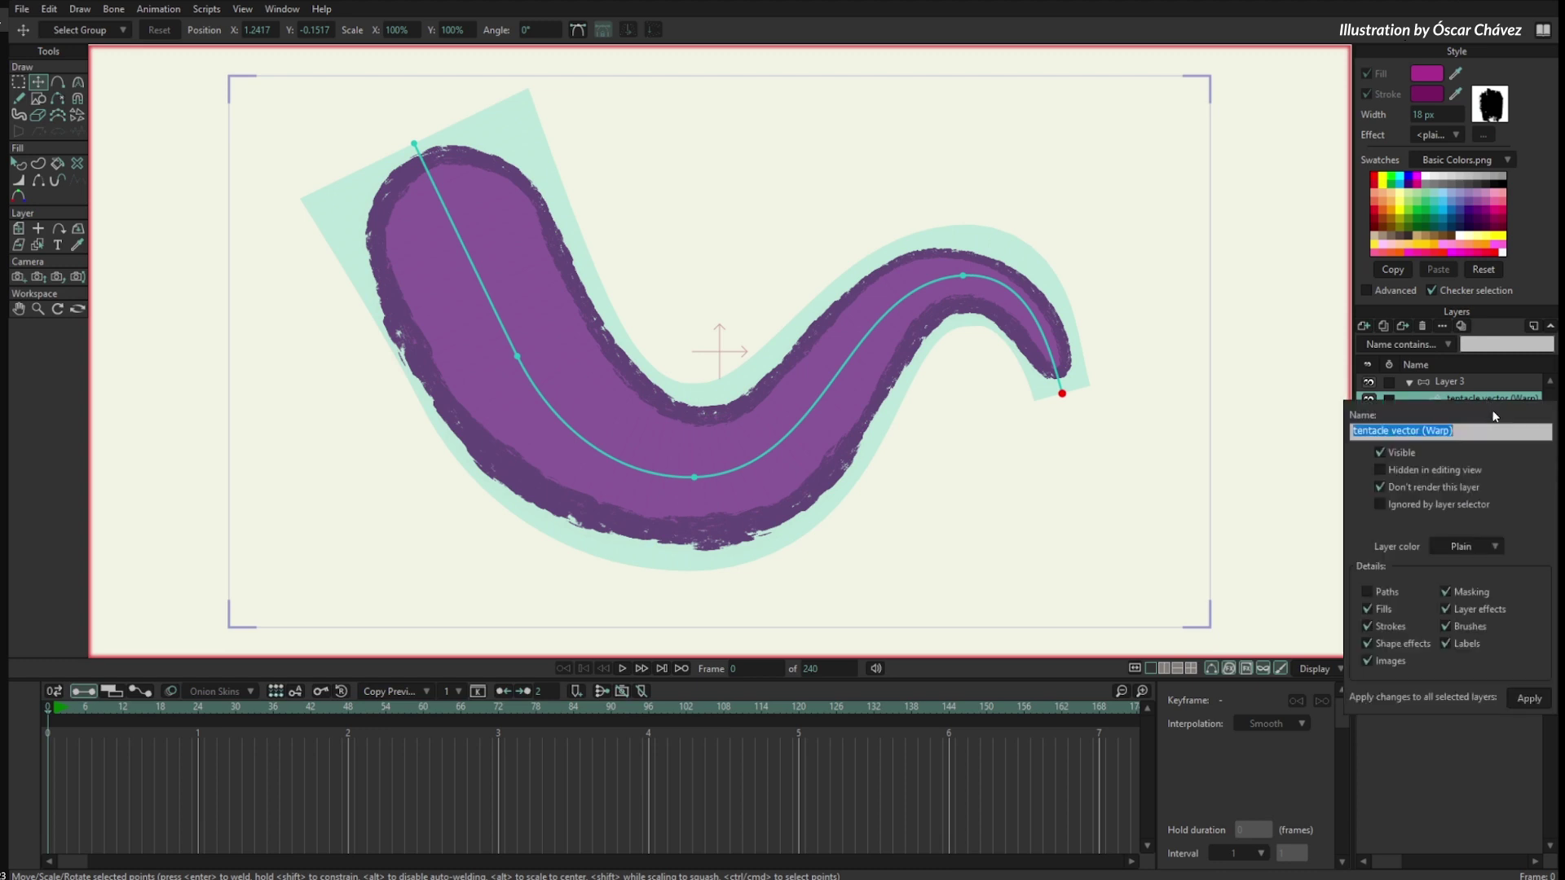
{"action": "left_click", "coordinate": [1369, 593]}
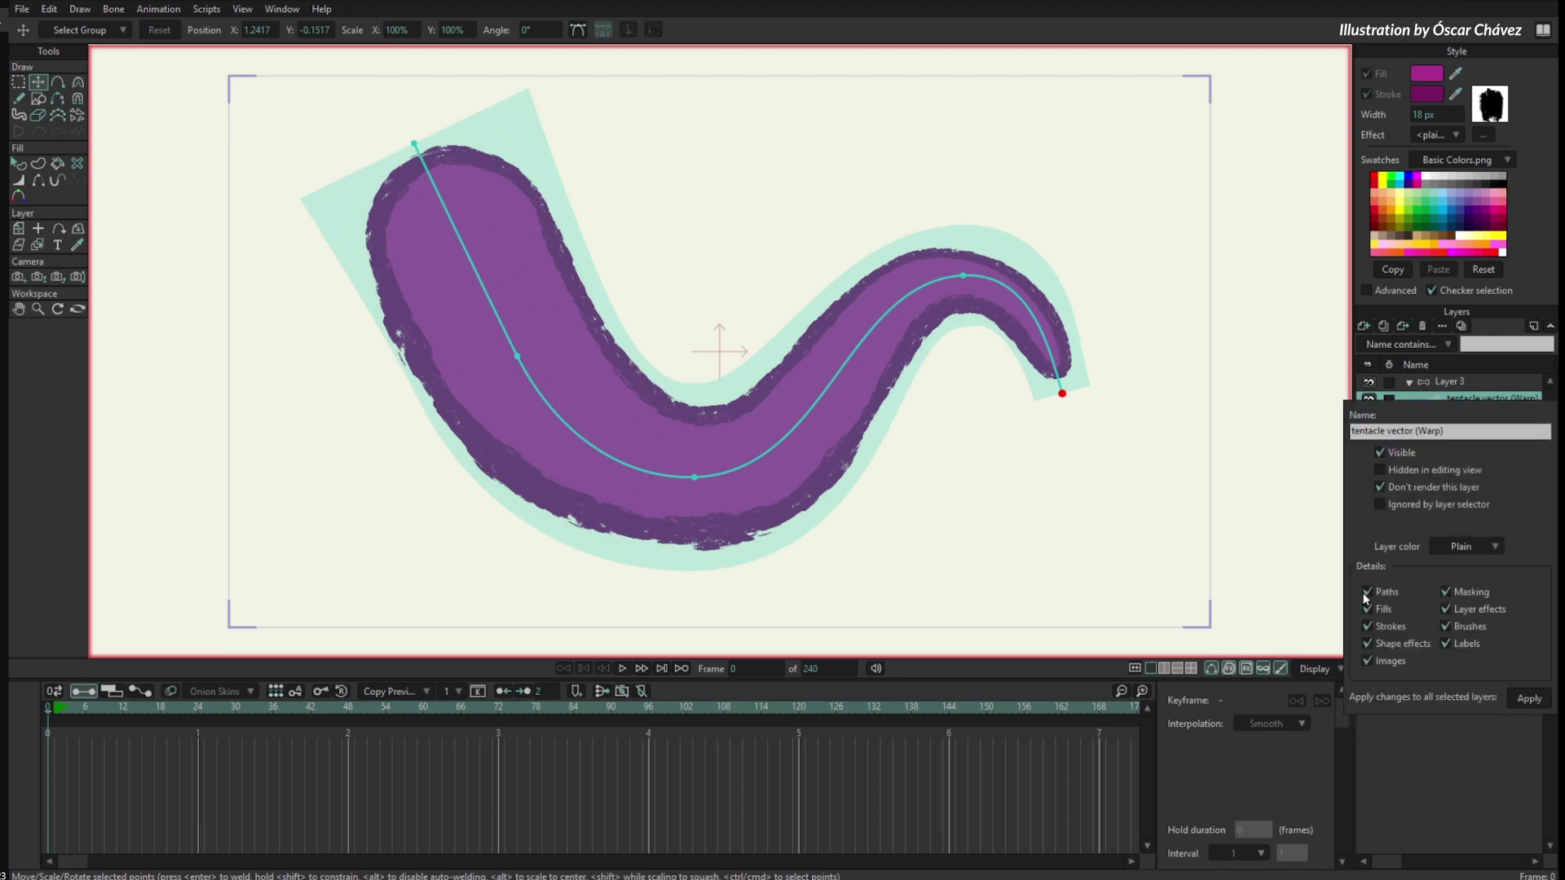
{"action": "left_click", "coordinate": [1405, 750]}
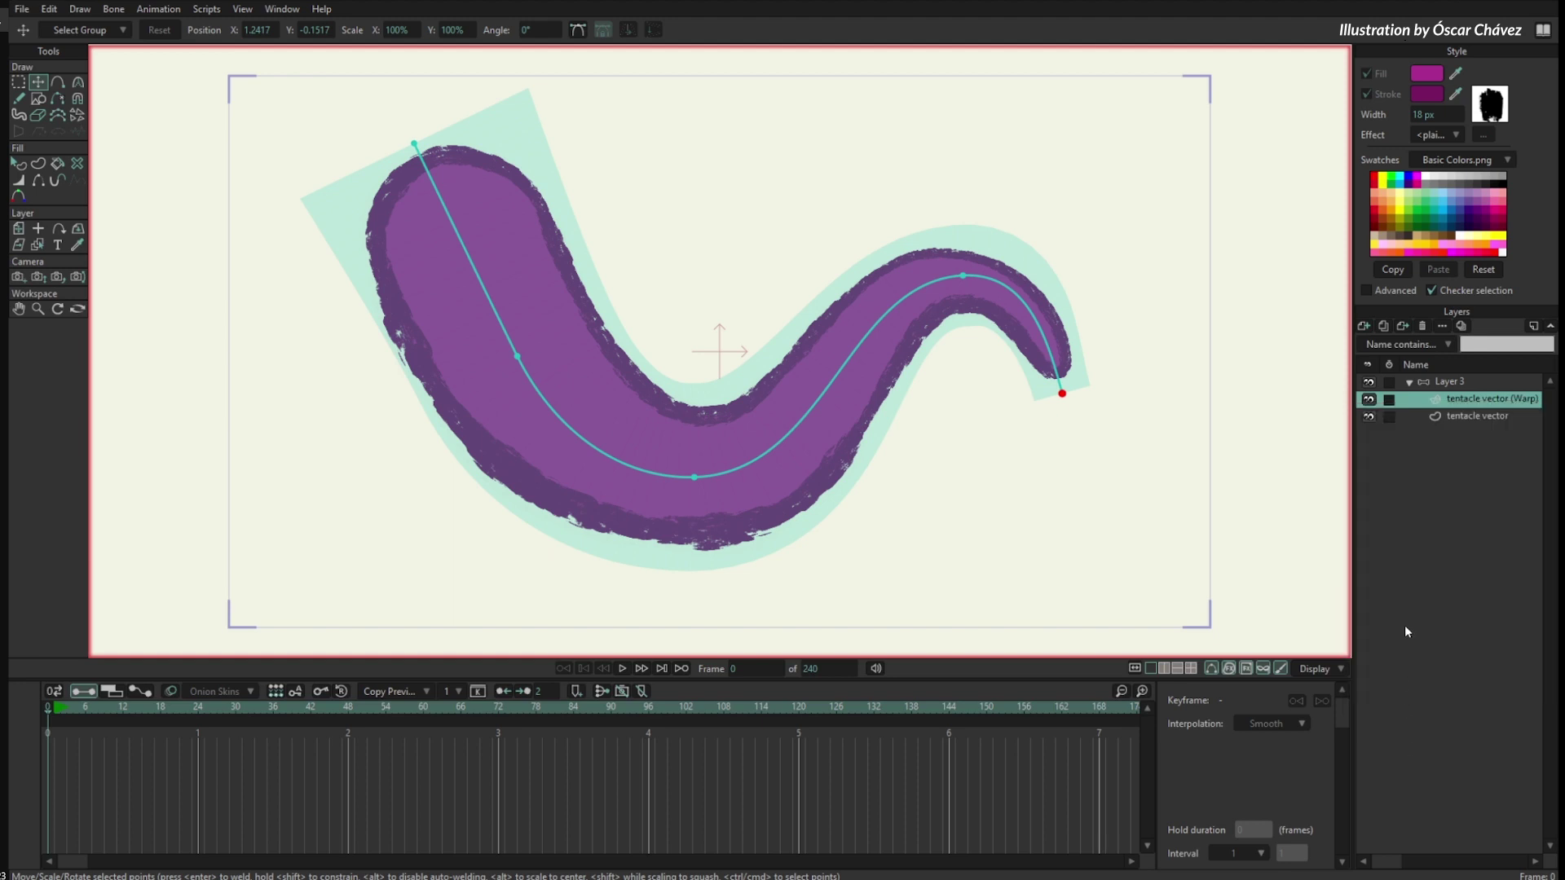
- On the bone layer, add a chain of four bones connecting the curver's points from the base to the tip
{"action": "left_click", "coordinate": [1446, 383]}
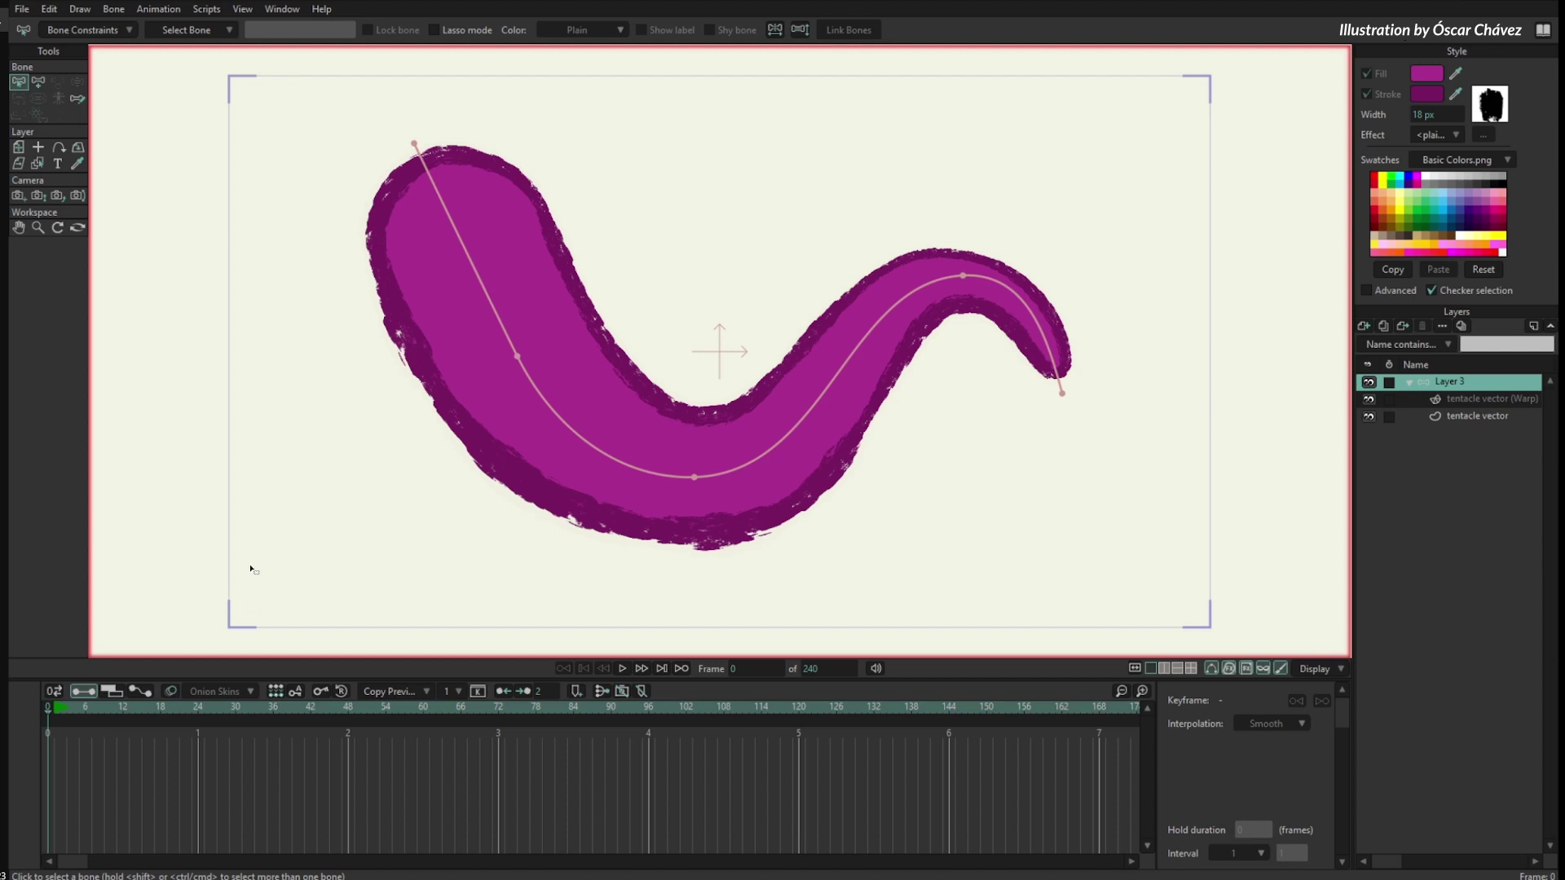
{"action": "left_click", "coordinate": [39, 83]}
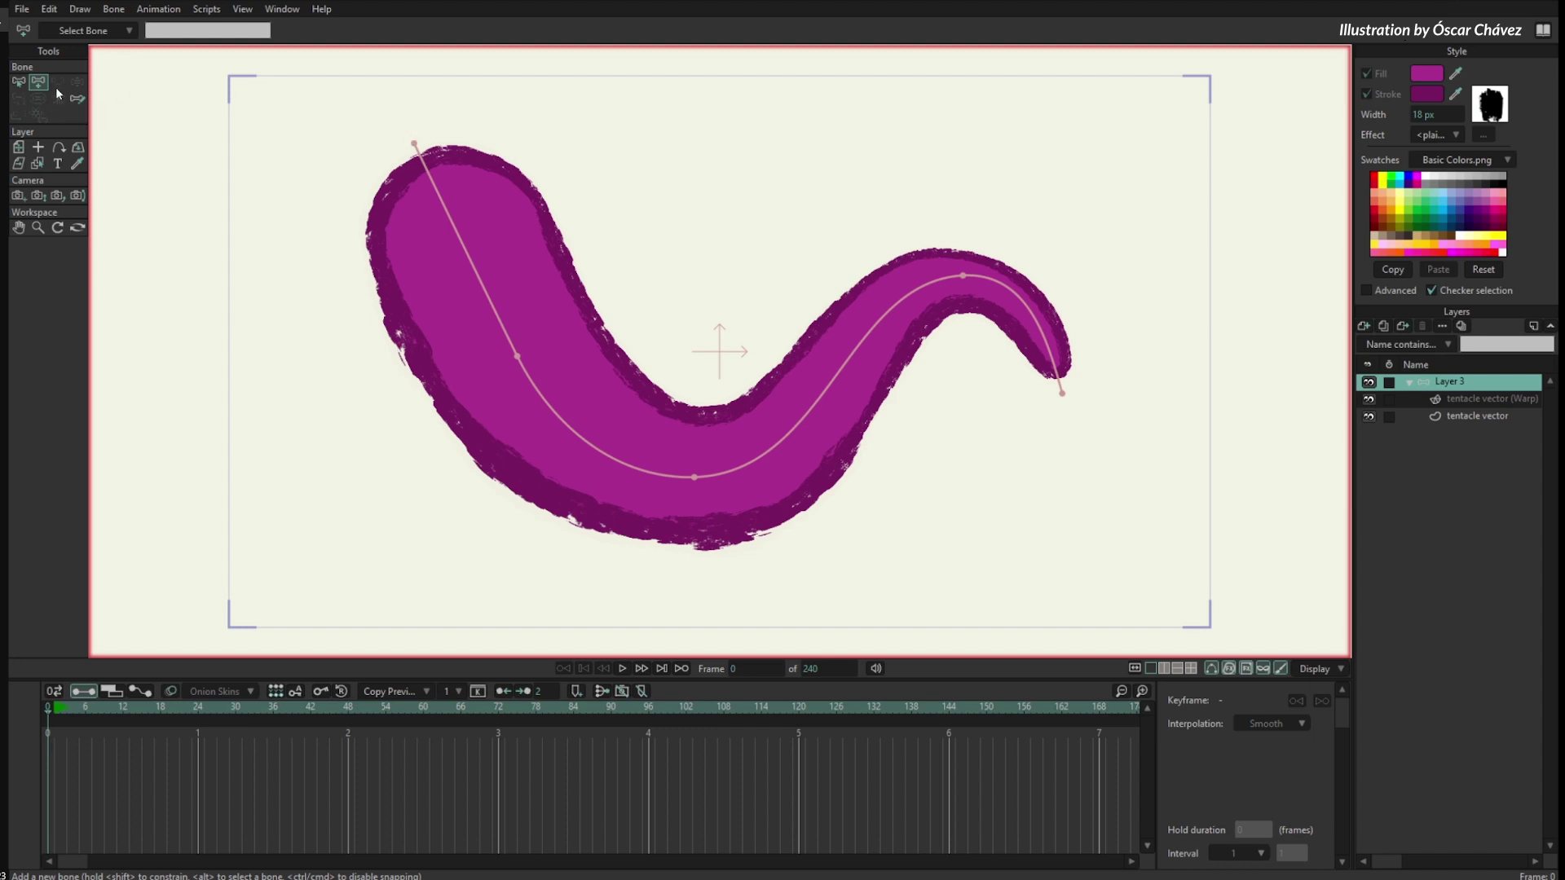
{"action": "left_click_drag", "start_coordinate": [419, 149], "coordinate": [1064, 395]}
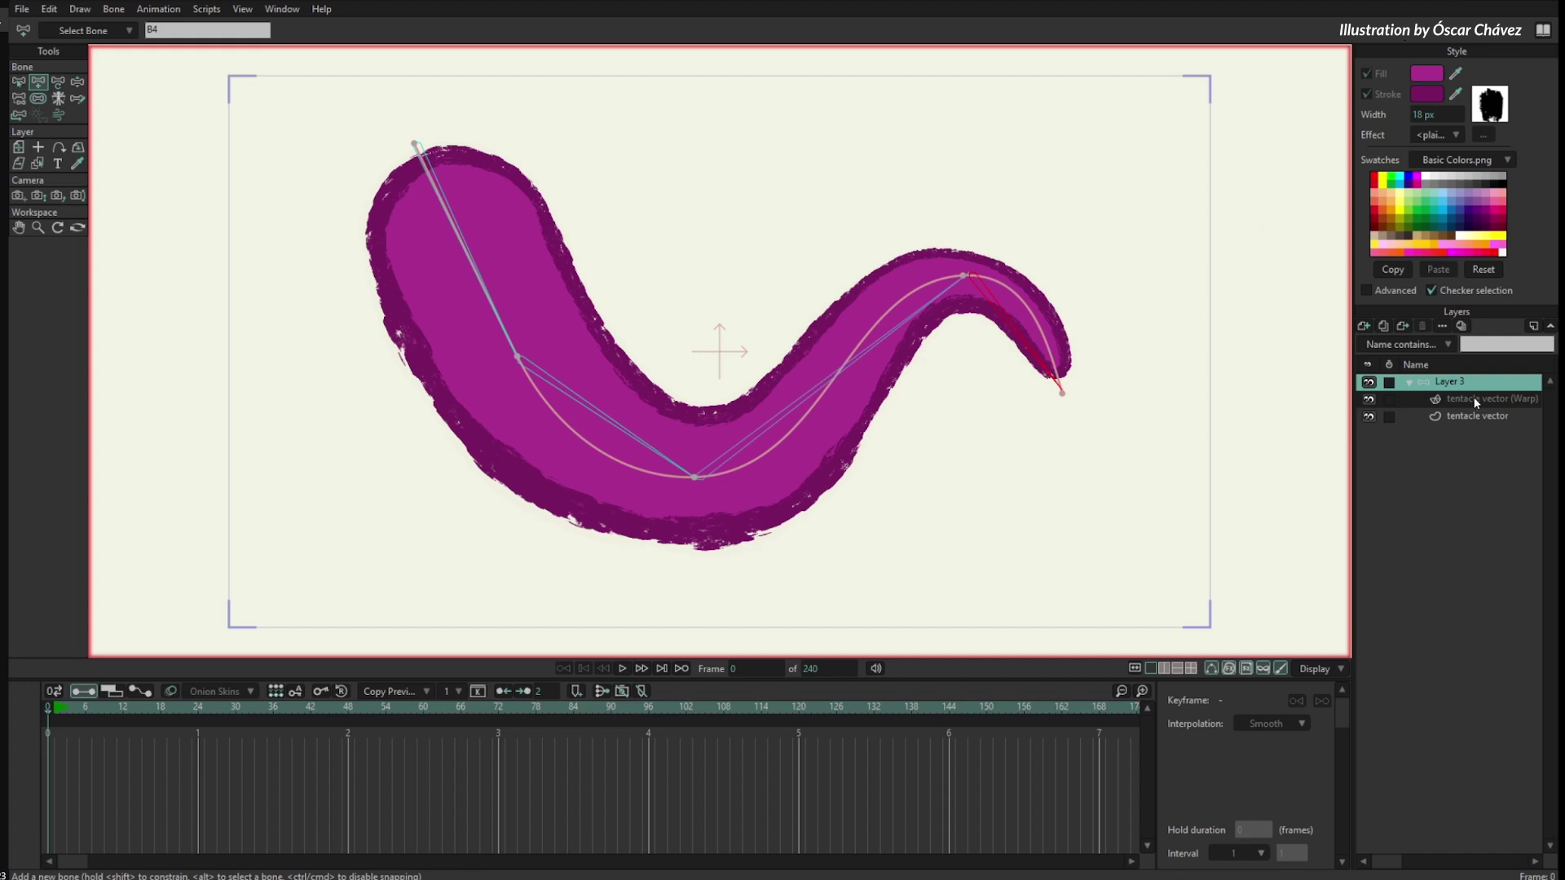
- At frame 18, pose the tentacle by rotating its bones with the Transform Bone tool, swinging the outer part back towards the base
{"action": "left_click_drag", "start_coordinate": [92, 715], "coordinate": [159, 725]}
{"action": "left_click", "coordinate": [58, 82]}
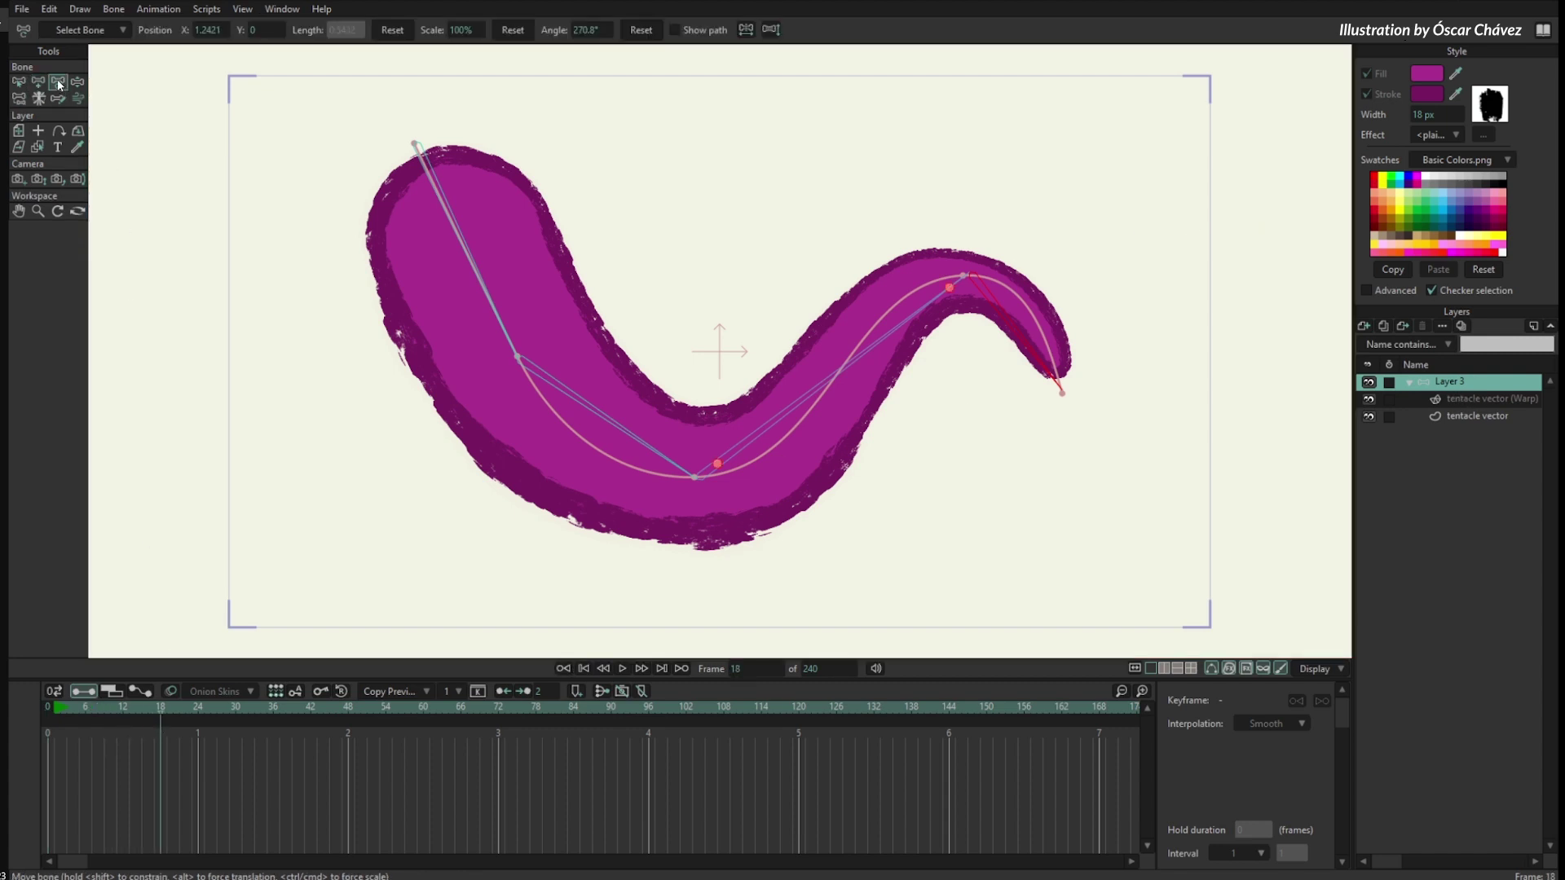
{"action": "left_click_drag", "start_coordinate": [862, 365], "coordinate": [639, 354]}
{"action": "scroll", "coordinate": [839, 257], "scroll_direction": "down", "scroll_amount": 4}
{"action": "left_click_drag", "start_coordinate": [737, 326], "coordinate": [426, 291]}
- At frame 6, rotate the outer bones into a smooth bend with the tentacle's tip curling upwards
{"action": "left_click_drag", "start_coordinate": [54, 722], "coordinate": [85, 731]}
{"action": "left_click_drag", "start_coordinate": [750, 401], "coordinate": [731, 366]}
{"action": "left_click_drag", "start_coordinate": [757, 474], "coordinate": [771, 423]}
{"action": "left_click_drag", "start_coordinate": [890, 461], "coordinate": [900, 383]}
{"action": "left_click_drag", "start_coordinate": [823, 424], "coordinate": [815, 371]}
{"action": "left_click_drag", "start_coordinate": [654, 396], "coordinate": [688, 372]}
{"action": "left_click_drag", "start_coordinate": [775, 336], "coordinate": [788, 362]}
{"action": "left_click_drag", "start_coordinate": [841, 297], "coordinate": [846, 279]}
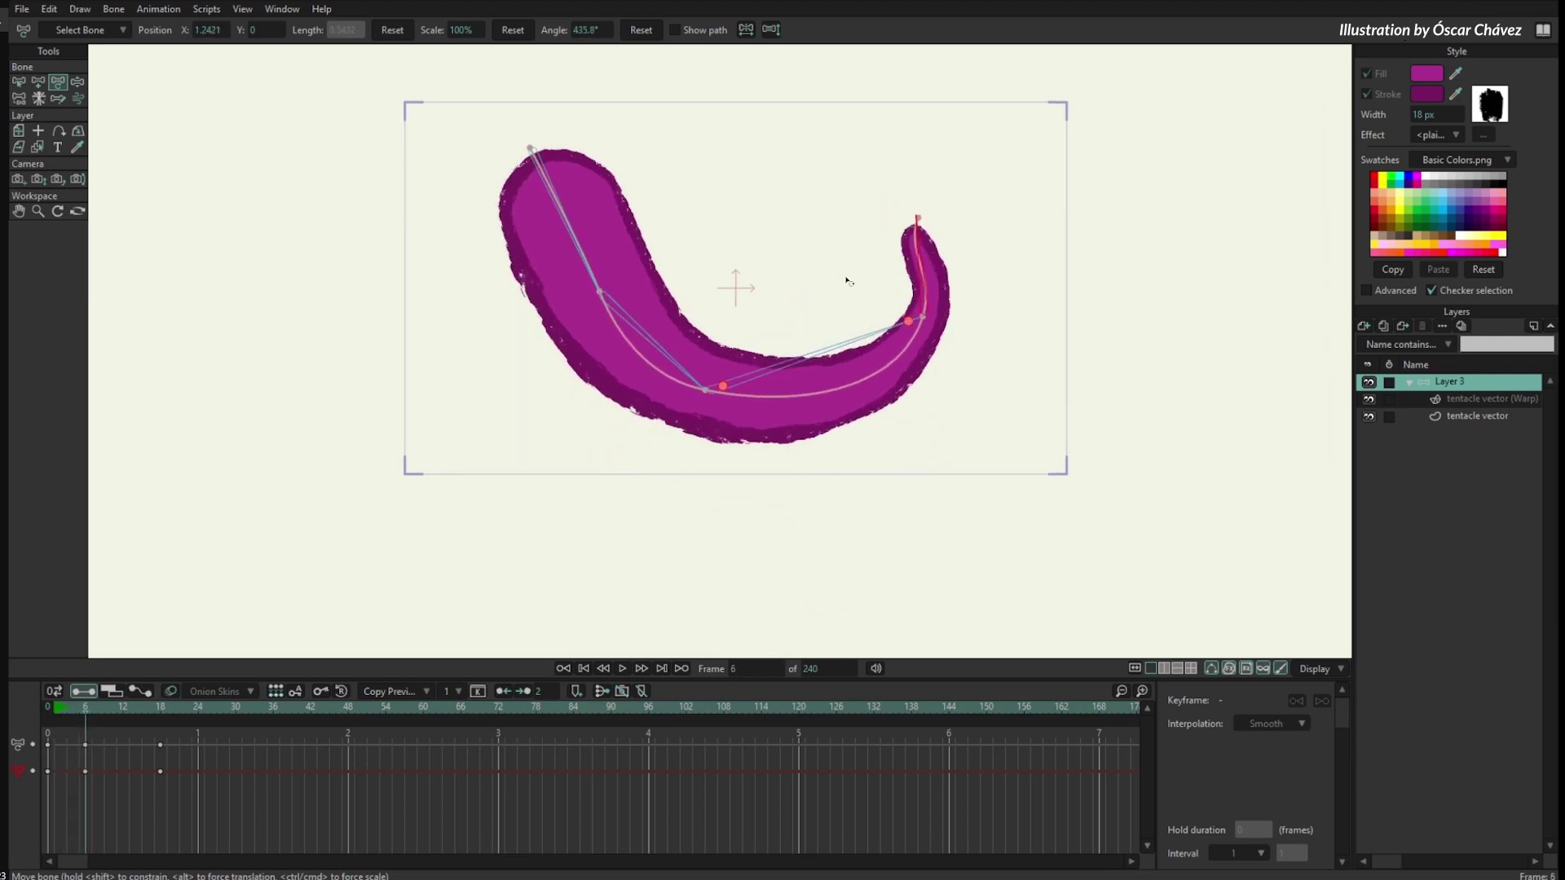
- At frame 13, rotate the tentacle's bones into an intermediate pose
{"action": "left_click_drag", "start_coordinate": [51, 708], "coordinate": [130, 751]}
{"action": "left_click_drag", "start_coordinate": [444, 506], "coordinate": [564, 371]}
{"action": "left_click_drag", "start_coordinate": [401, 560], "coordinate": [578, 583]}
- At frame 27, pose the bones so the tentacle bends back beneath its base and curls up on the opposite side, and preview the motion
{"action": "left_click_drag", "start_coordinate": [114, 709], "coordinate": [216, 771]}
{"action": "left_click", "coordinate": [167, 769]}
{"action": "left_click", "coordinate": [121, 735]}
{"action": "left_click_drag", "start_coordinate": [121, 735], "coordinate": [217, 771]}
{"action": "left_click_drag", "start_coordinate": [503, 391], "coordinate": [532, 492]}
{"action": "left_click", "coordinate": [75, 710]}
{"action": "left_click_drag", "start_coordinate": [75, 714], "coordinate": [218, 763]}
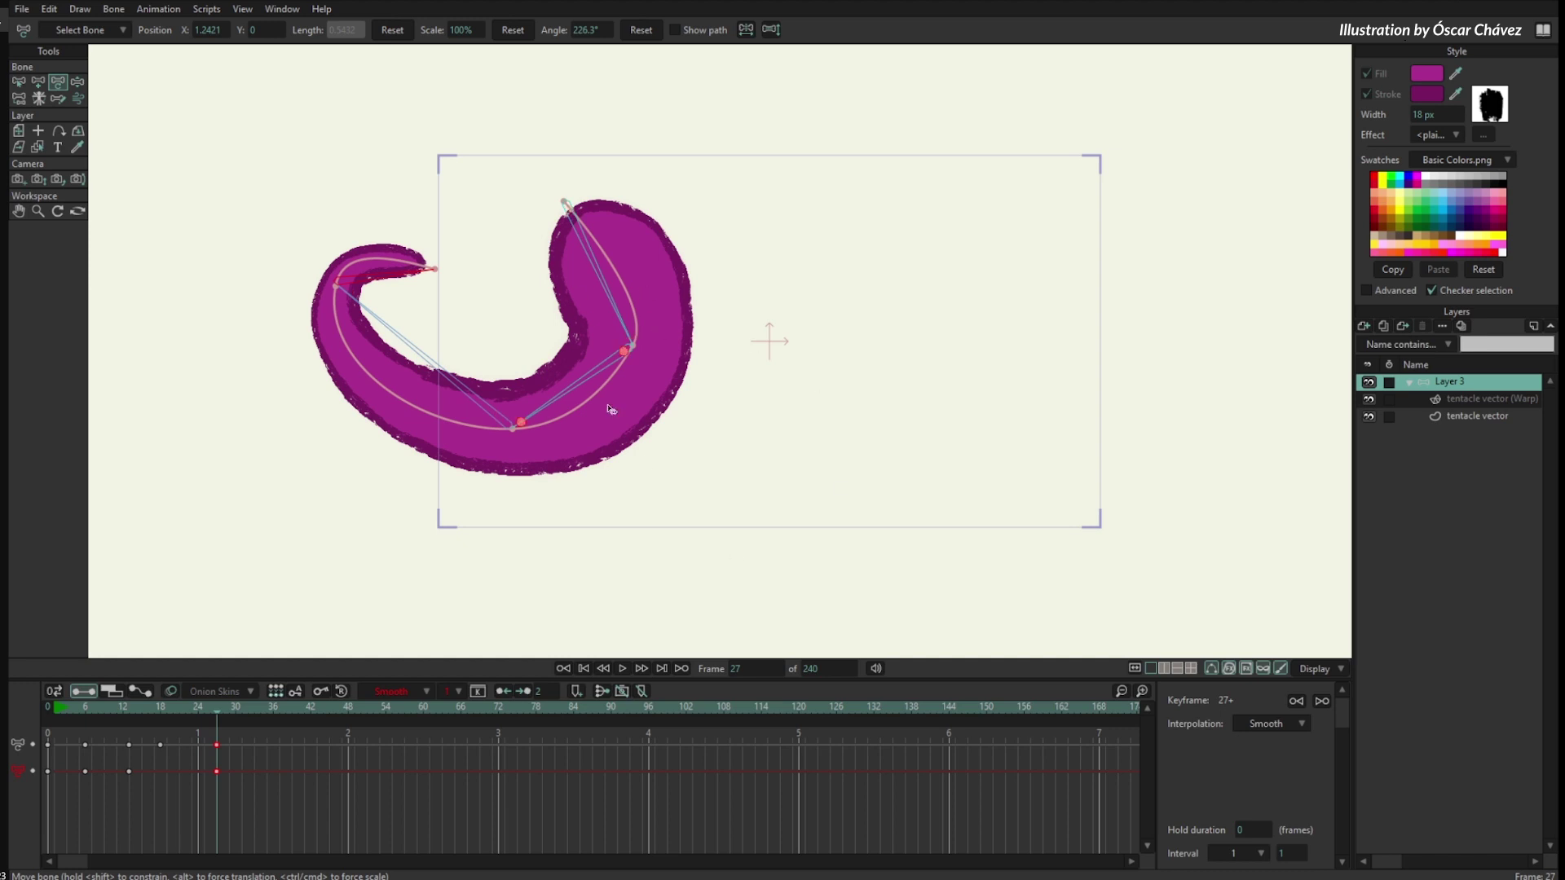
- On the tentacle vector (Warp) layer at frame 27, adjust the position and curvature of the curver point at the main bend
{"action": "left_click", "coordinate": [1459, 401]}
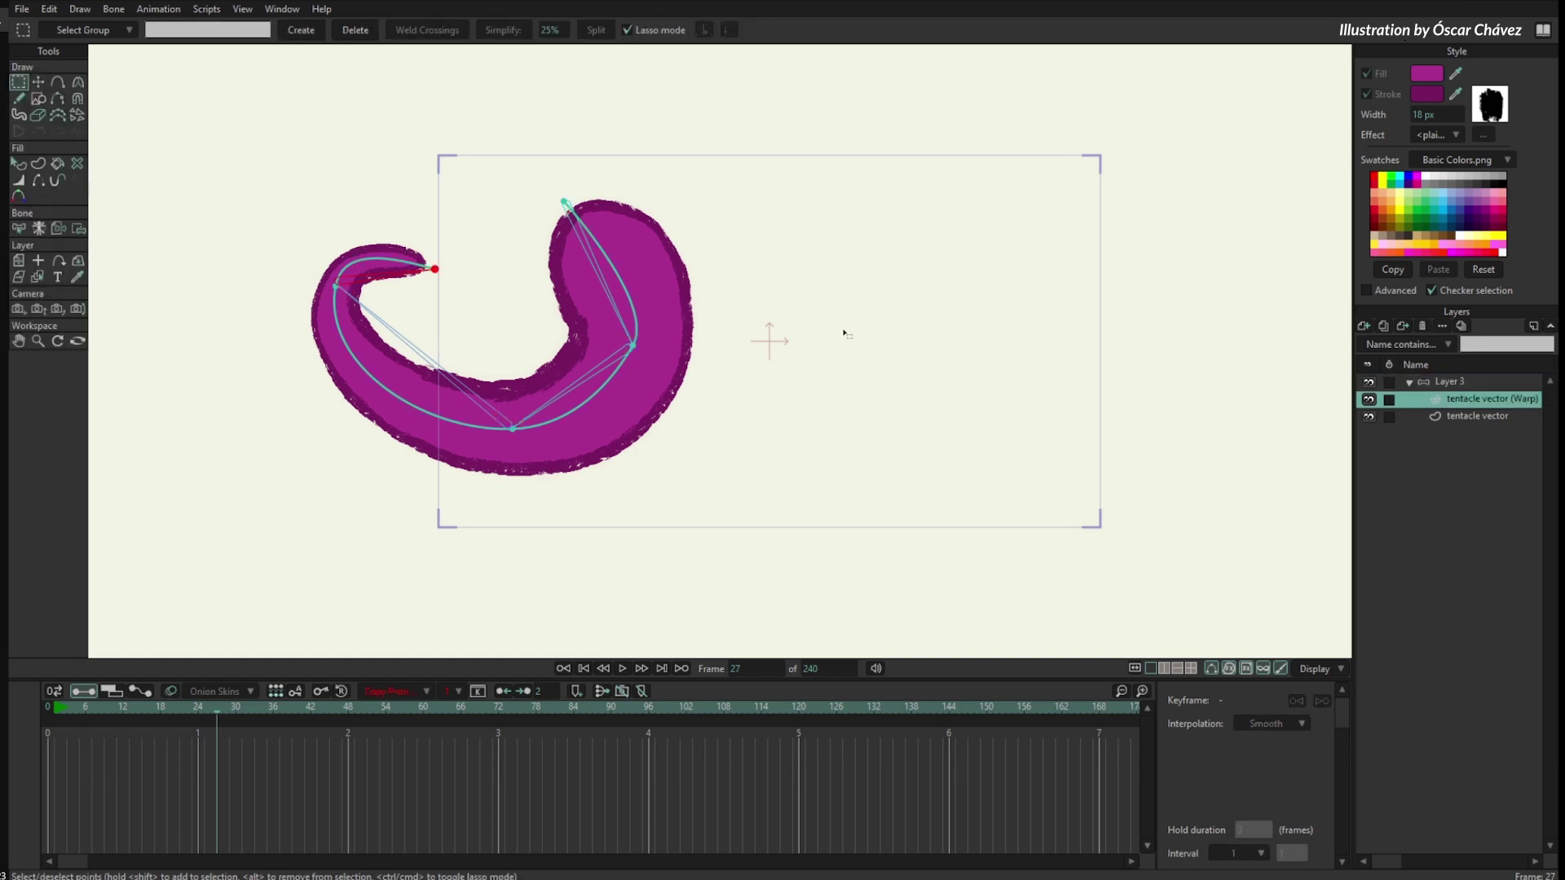
{"action": "left_click", "coordinate": [77, 82]}
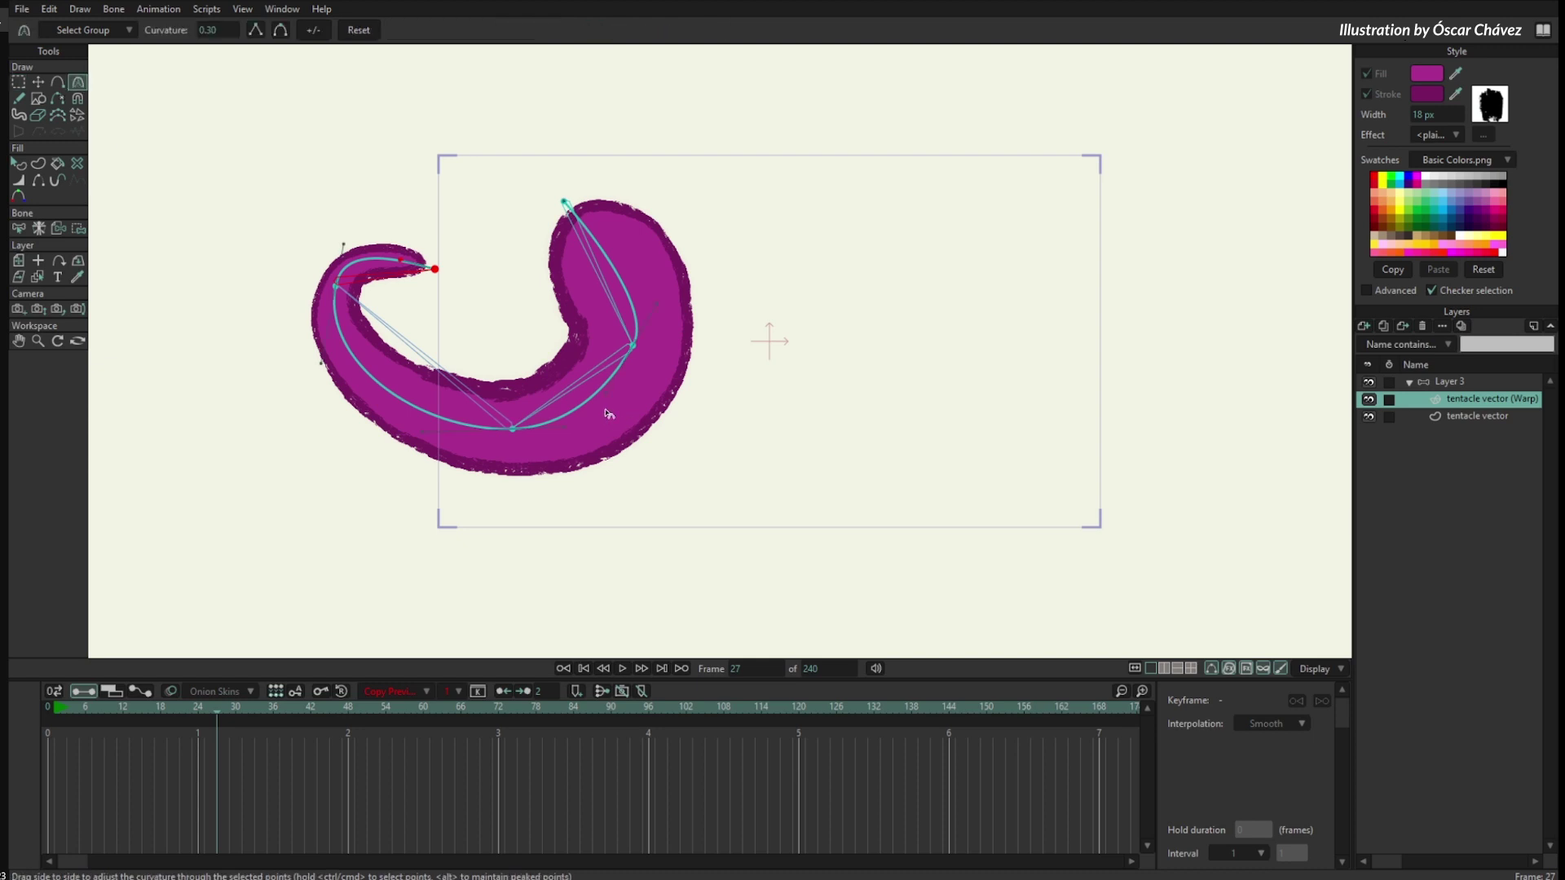
{"action": "left_click_drag", "start_coordinate": [613, 421], "coordinate": [673, 288]}
{"action": "left_click_drag", "start_coordinate": [563, 432], "coordinate": [515, 449]}
{"action": "left_click", "coordinate": [39, 83]}
{"action": "mouse_move", "coordinate": [633, 361]}
{"action": "left_mouse_down"}
{"action": "mouse_move", "coordinate": [638, 383]}
{"action": "mouse_move", "coordinate": [637, 370]}
{"action": "left_mouse_up"}
{"action": "key", "text": "c"}
{"action": "left_click_drag", "start_coordinate": [684, 303], "coordinate": [674, 295]}
{"action": "left_click_drag", "start_coordinate": [623, 406], "coordinate": [625, 415]}
{"action": "left_click_drag", "start_coordinate": [666, 301], "coordinate": [649, 319]}
- Nudge the curver point near the tip and refine the curvature around it and at the lowest curver point
{"action": "key", "text": "t"}
{"action": "key", "text": "c"}
{"action": "key", "text": "t"}
{"action": "left_click_drag", "start_coordinate": [335, 287], "coordinate": [334, 282]}
{"action": "key", "text": "c"}
{"action": "left_click_drag", "start_coordinate": [319, 359], "coordinate": [309, 368]}
{"action": "left_click_drag", "start_coordinate": [504, 436], "coordinate": [574, 428]}
- At frame 12, reshape the curver's bend by adjusting the curvature at its second and third points
{"action": "left_click_drag", "start_coordinate": [64, 719], "coordinate": [125, 770]}
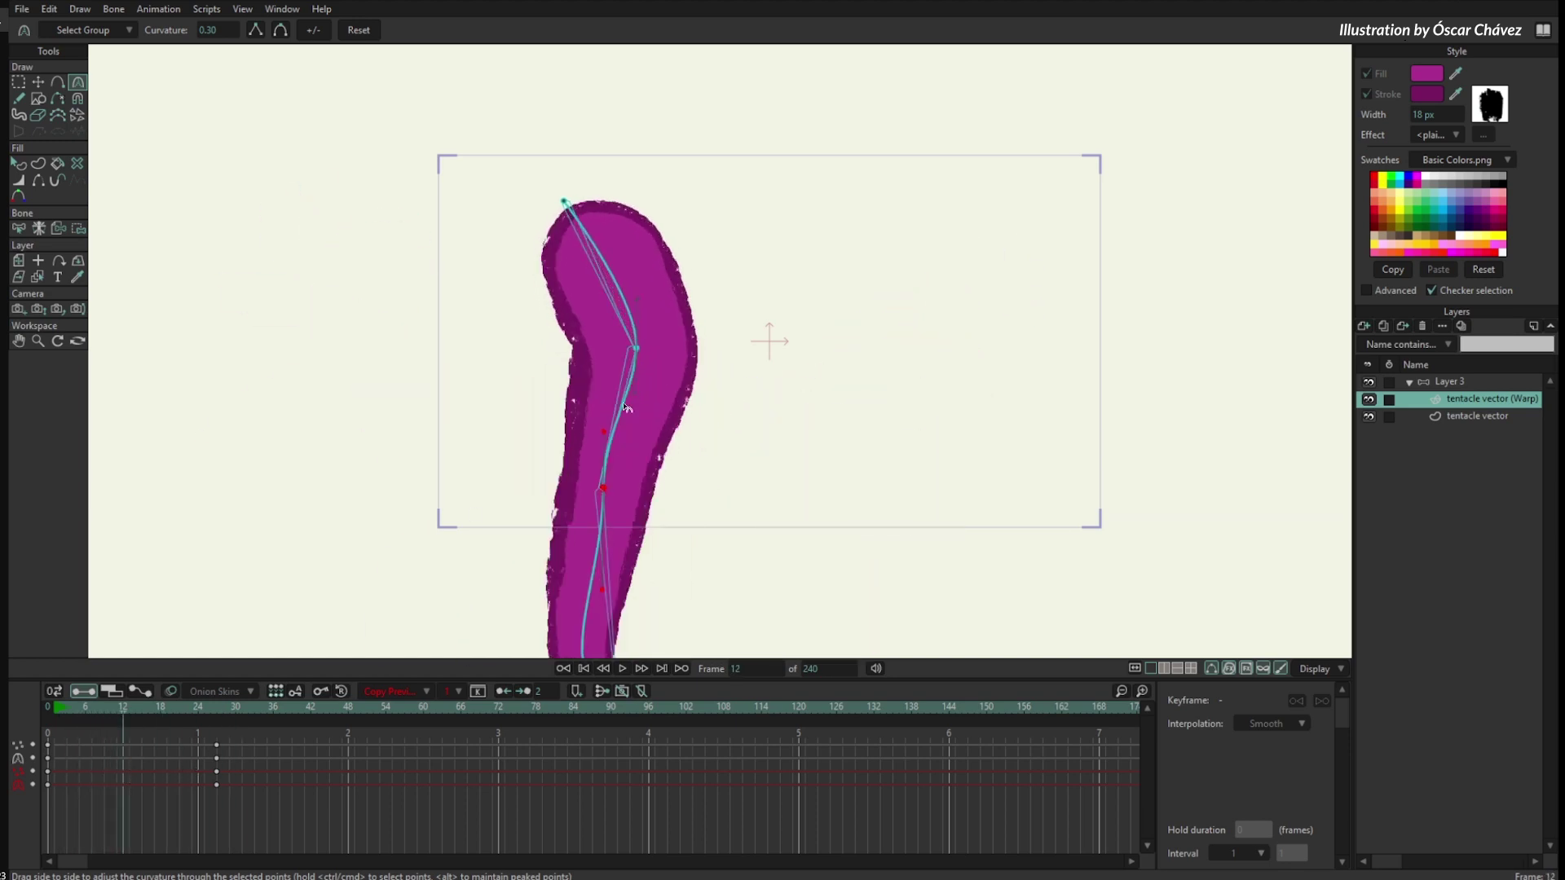
{"action": "left_click_drag", "start_coordinate": [617, 481], "coordinate": [663, 341]}
{"action": "scroll", "coordinate": [663, 341], "scroll_direction": "down", "scroll_amount": 1}
{"action": "left_click_drag", "start_coordinate": [650, 444], "coordinate": [592, 425]}
{"action": "mouse_move", "coordinate": [681, 263]}
{"action": "left_mouse_down"}
{"action": "mouse_move", "coordinate": [701, 262]}
{"action": "mouse_move", "coordinate": [691, 281]}
{"action": "left_mouse_up"}
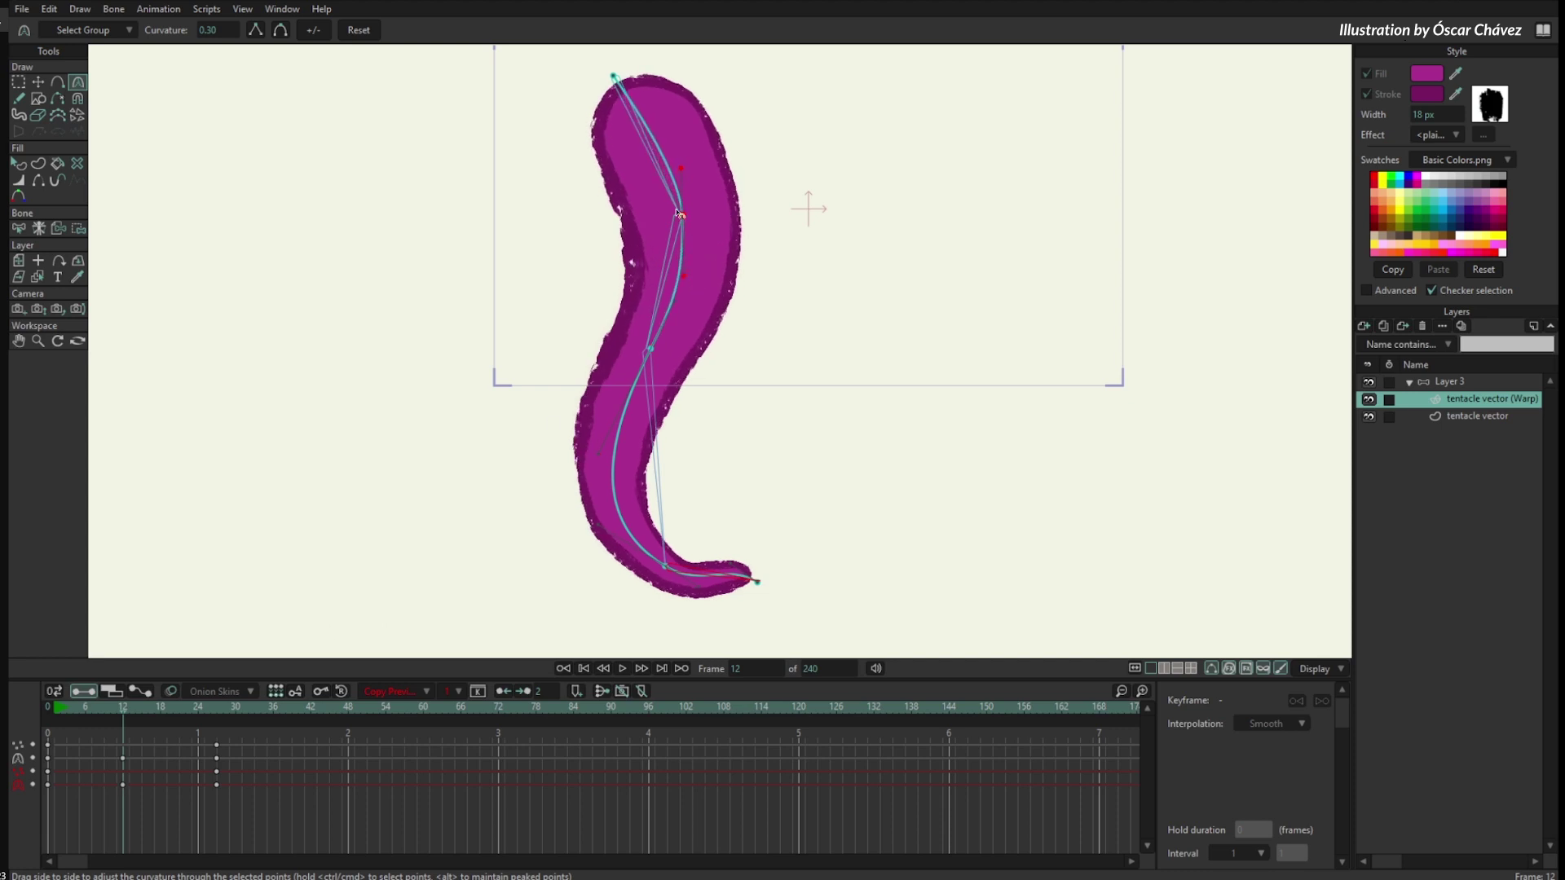
- Compare the bone layer's keyframes with those of the tentacle vector (Warp) layer while reviewing the animation
{"action": "left_click_drag", "start_coordinate": [59, 704], "coordinate": [249, 766]}
{"action": "left_click", "coordinate": [1454, 382]}
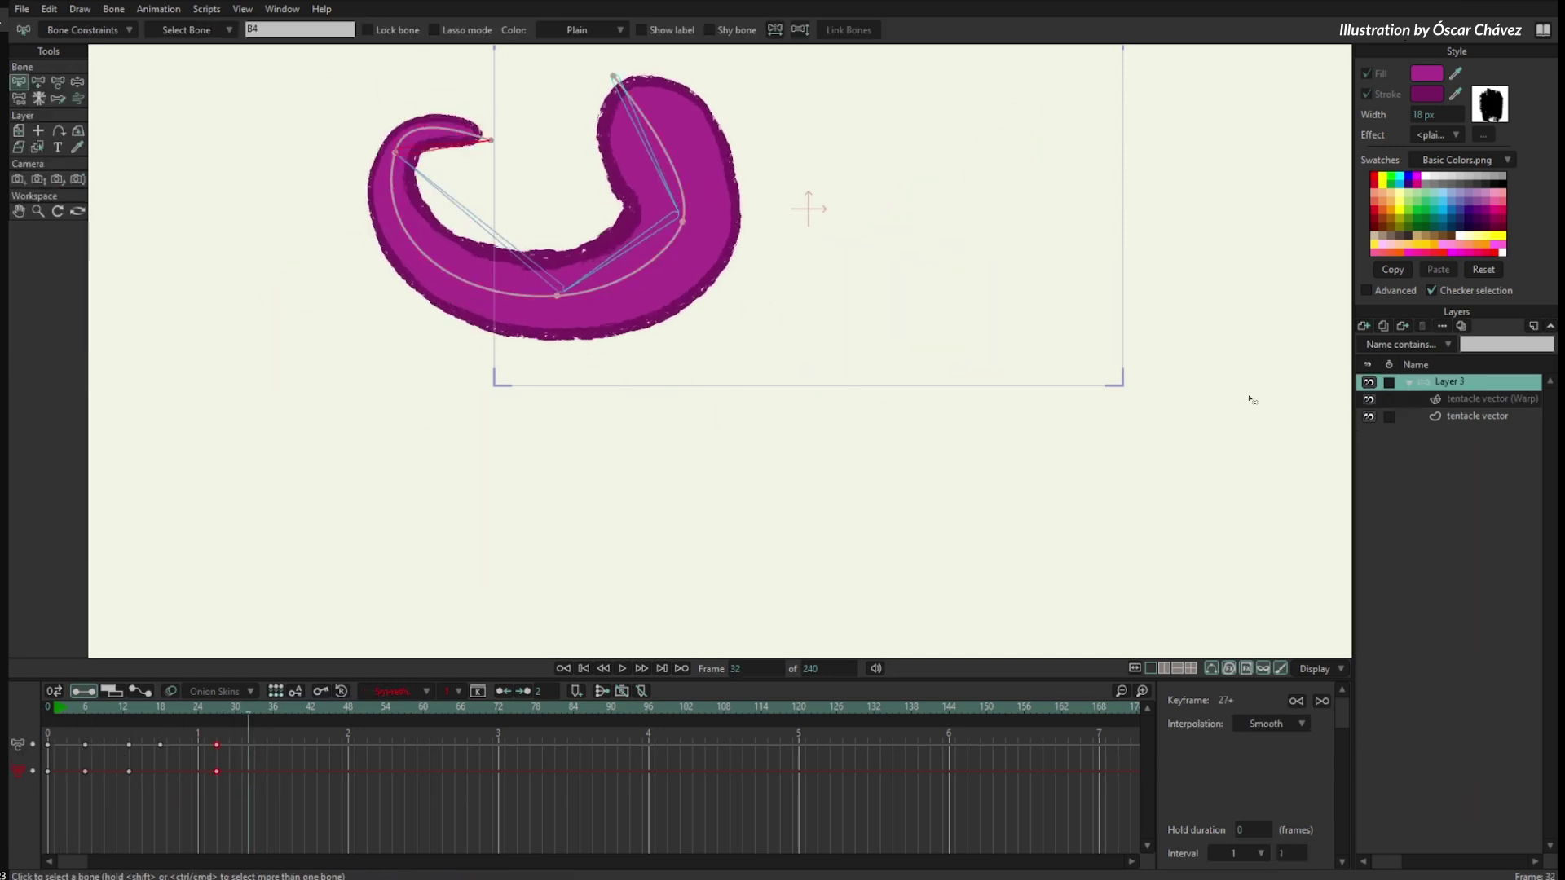
{"action": "left_click_drag", "start_coordinate": [252, 732], "coordinate": [34, 799]}
{"action": "left_click", "coordinate": [1448, 399]}
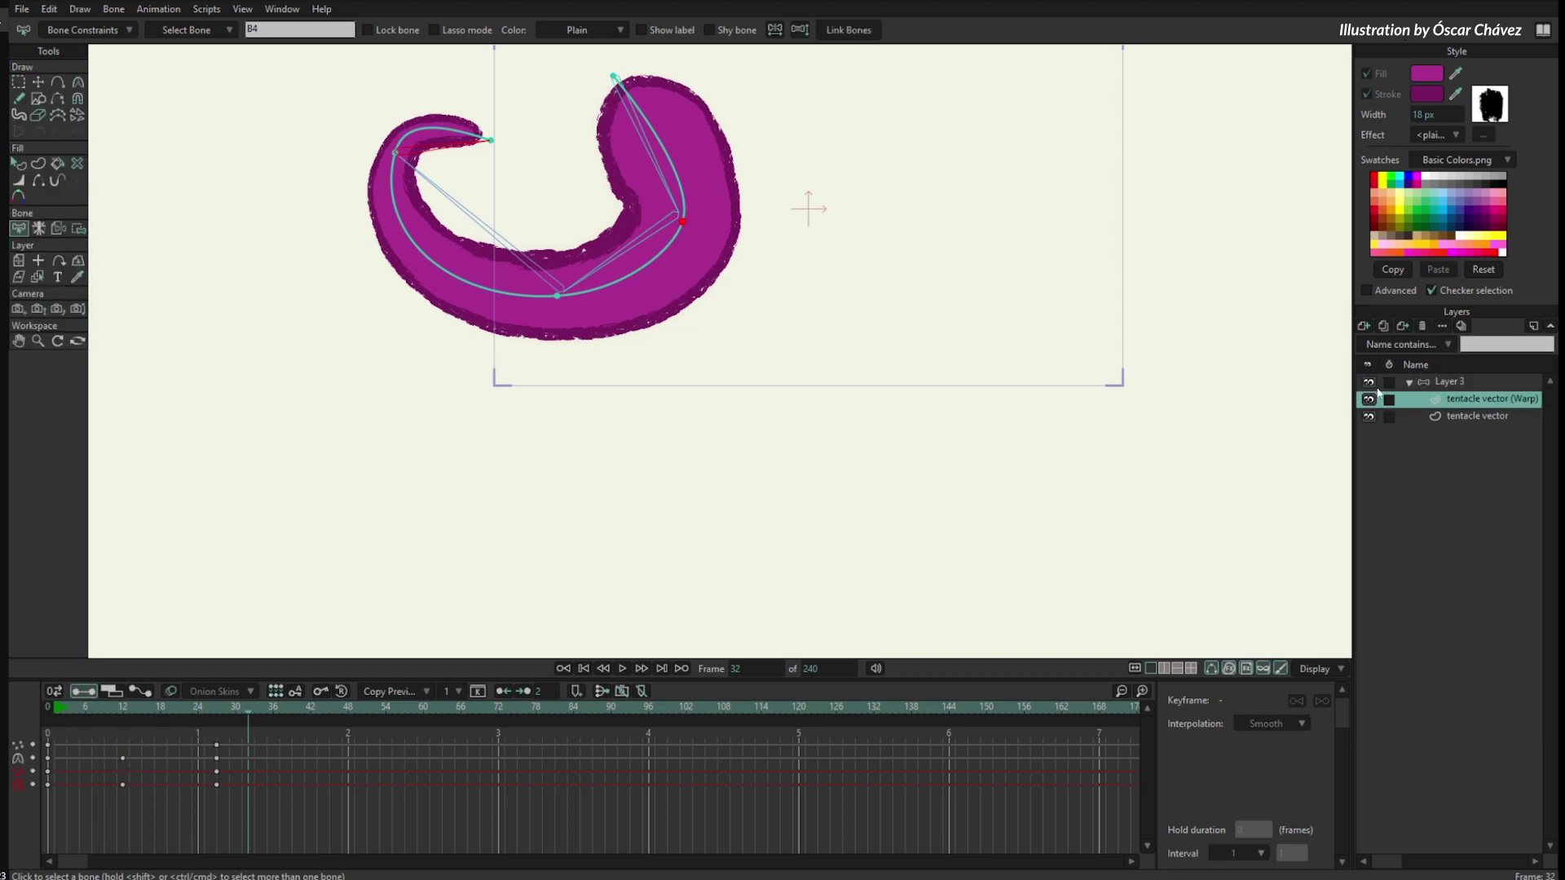
{"action": "left_click_drag", "start_coordinate": [49, 712], "coordinate": [232, 731]}
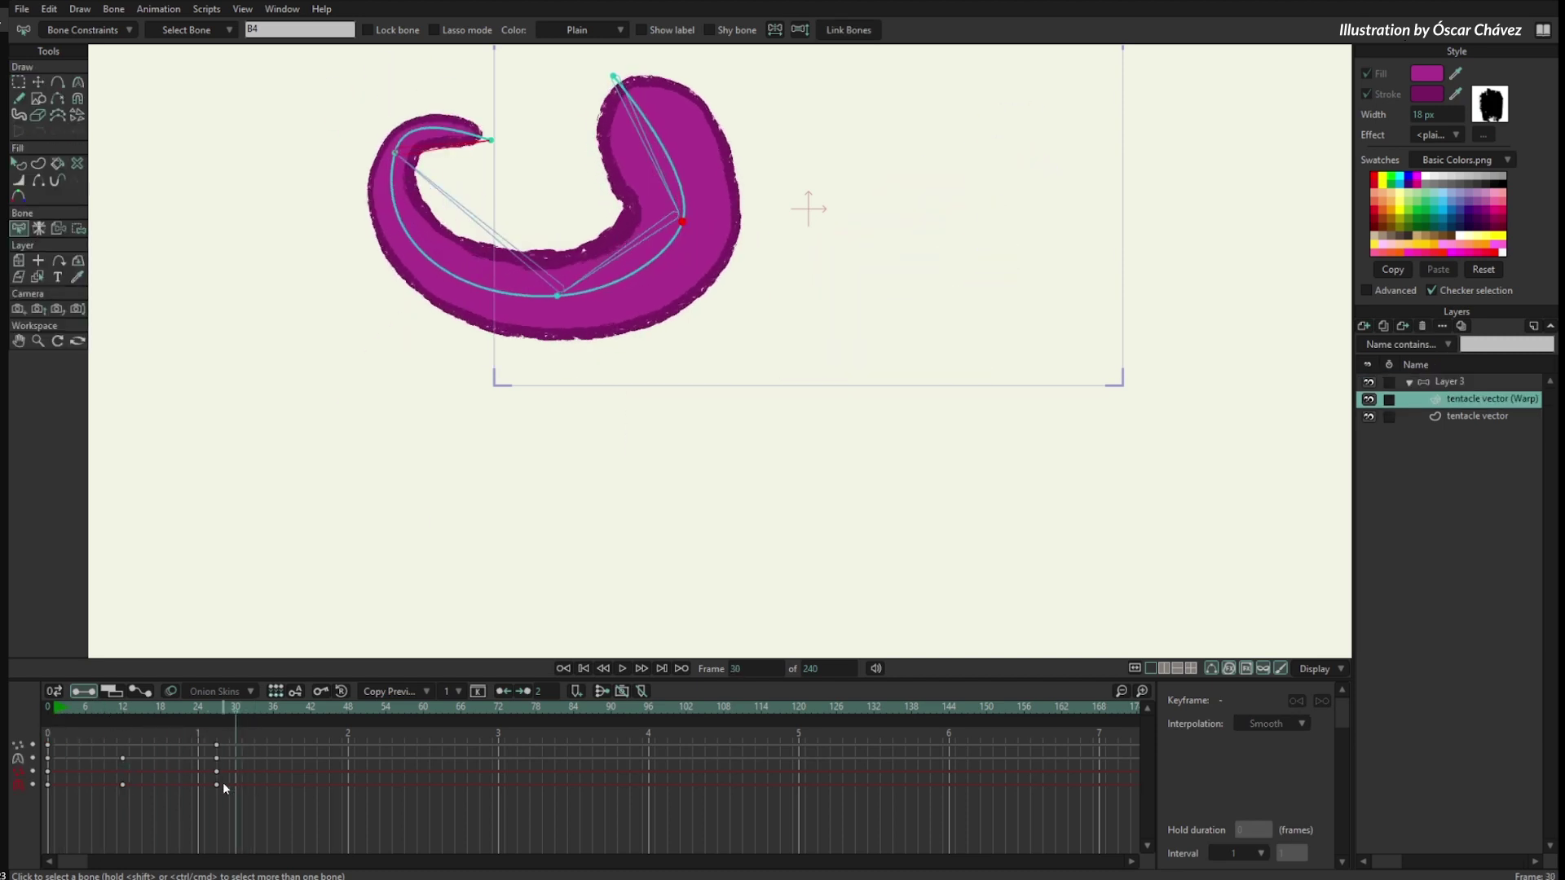
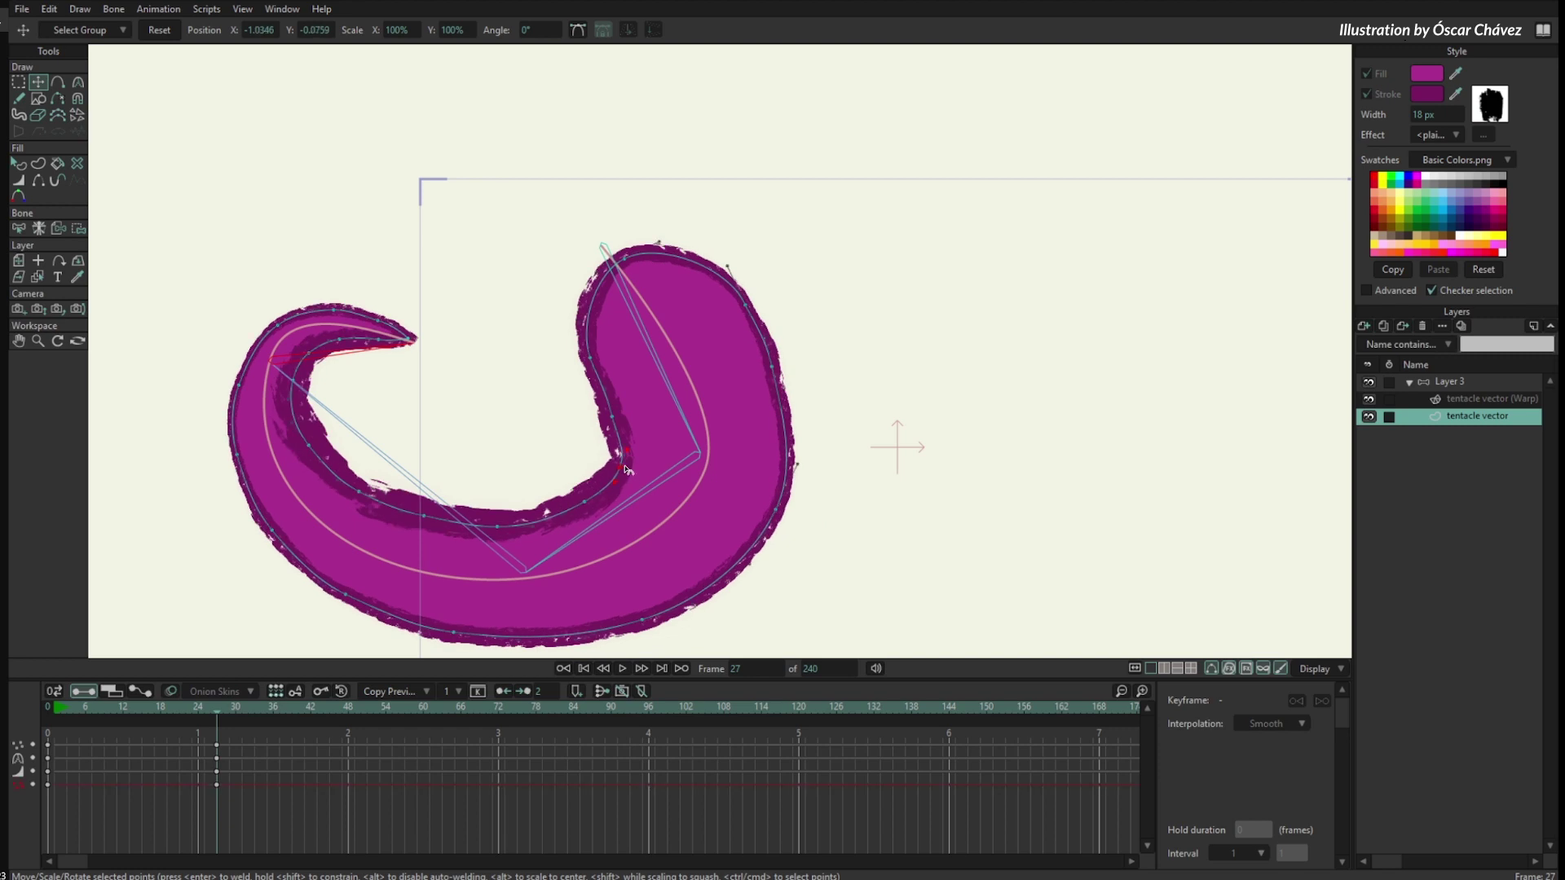
- On the tentacle vector layer at frame 27, move the inner outline points to form a sharper crease at the bend
{"action": "key", "text": "t"}
{"action": "left_click_drag", "start_coordinate": [622, 420], "coordinate": [602, 419]}
{"action": "left_click_drag", "start_coordinate": [600, 364], "coordinate": [583, 352]}
{"action": "left_click_drag", "start_coordinate": [601, 429], "coordinate": [600, 418]}
{"action": "left_click_drag", "start_coordinate": [624, 474], "coordinate": [586, 511]}
- Reshape the outer outline at the bend into an elbow by moving its points and adjusting the corner's curvature
{"action": "left_click_drag", "start_coordinate": [777, 512], "coordinate": [771, 568]}
{"action": "key", "text": "c"}
{"action": "mouse_move", "coordinate": [771, 568]}
{"action": "left_mouse_down"}
{"action": "mouse_move", "coordinate": [505, 603]}
{"action": "mouse_move", "coordinate": [783, 545]}
{"action": "left_mouse_up"}
{"action": "key", "text": "t"}
{"action": "left_click_drag", "start_coordinate": [796, 367], "coordinate": [796, 392]}
{"action": "scroll", "coordinate": [722, 410], "scroll_direction": "down", "scroll_amount": 3}
{"action": "left_click_drag", "start_coordinate": [766, 526], "coordinate": [773, 520]}
{"action": "left_click_drag", "start_coordinate": [669, 594], "coordinate": [690, 579]}
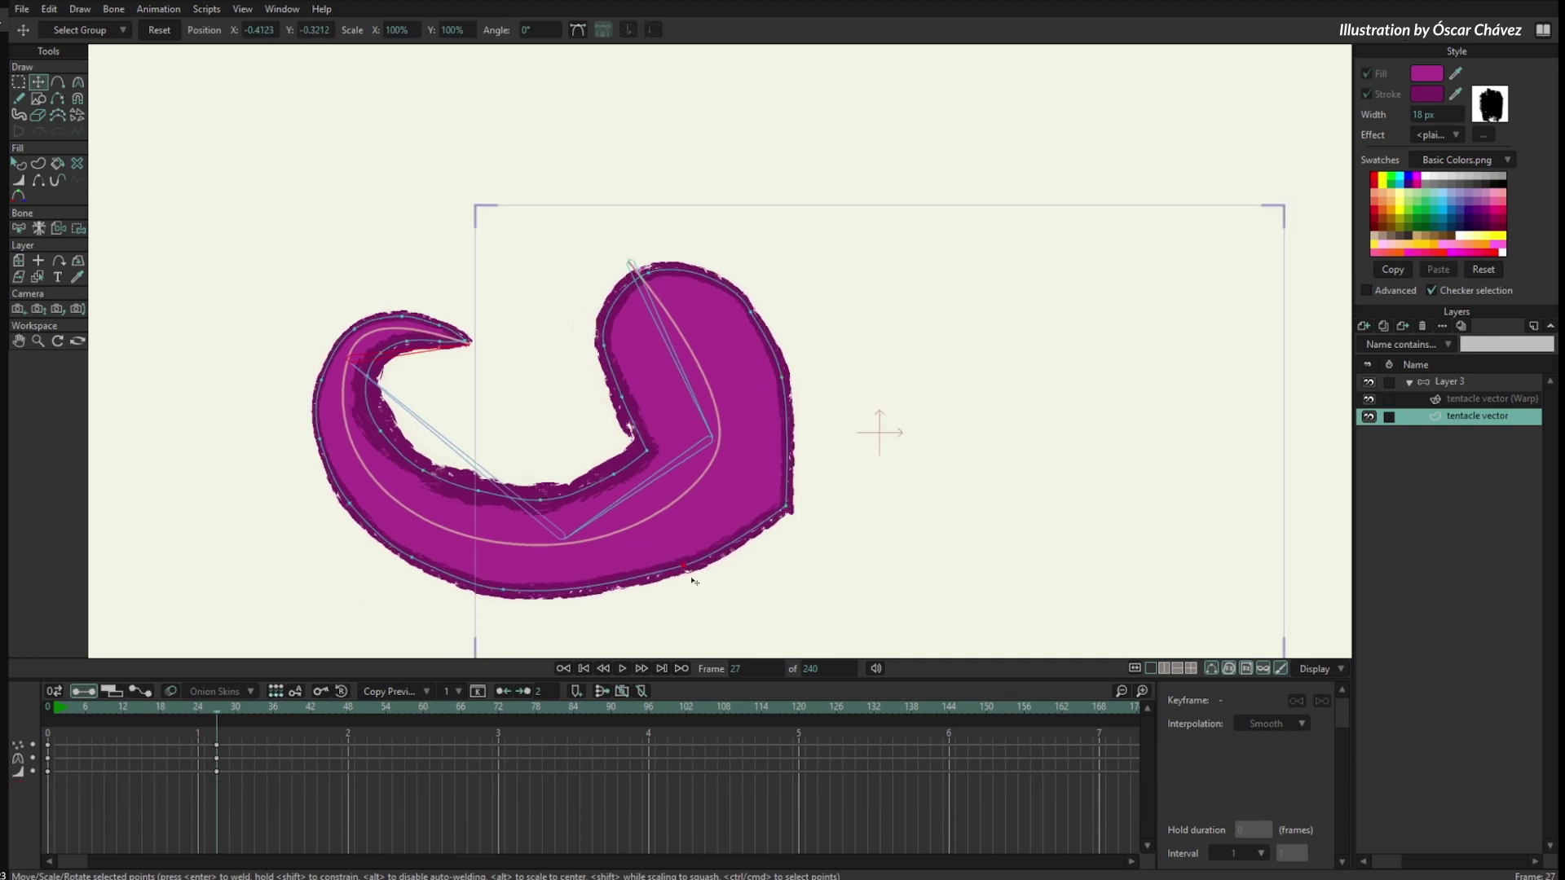
{"action": "left_click_drag", "start_coordinate": [658, 467], "coordinate": [668, 464]}
{"action": "scroll", "coordinate": [593, 533], "scroll_direction": "down", "scroll_amount": 4}
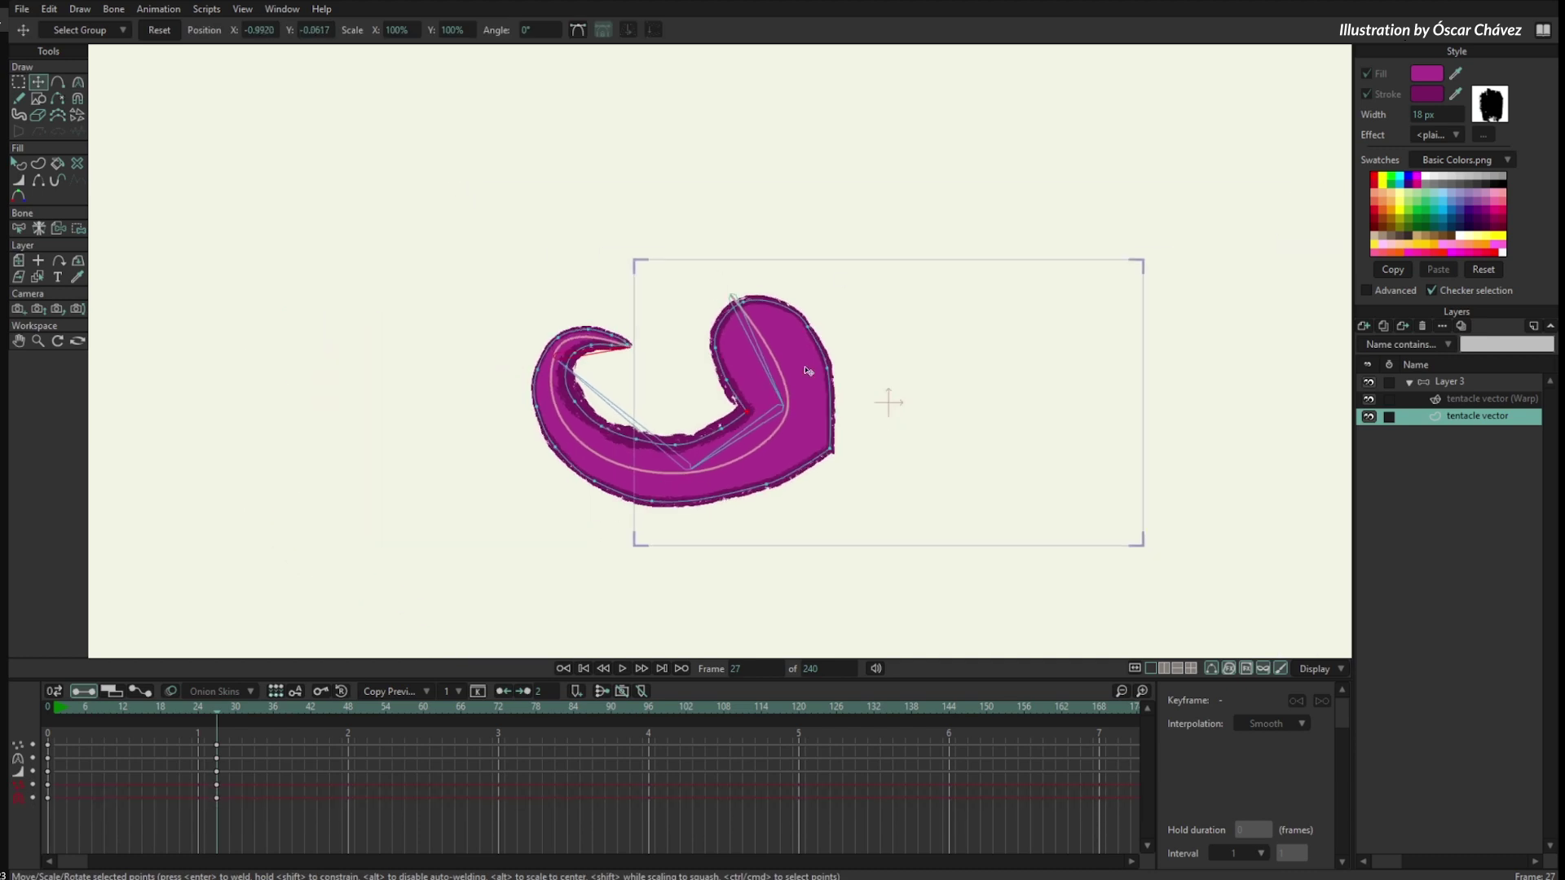
- On the bone layer at frame 42, rotate the bones so the tentacle extends away from its base and its end curls upwards
{"action": "left_click_drag", "start_coordinate": [52, 711], "coordinate": [310, 763]}
{"action": "left_click", "coordinate": [1462, 383]}
{"action": "left_click", "coordinate": [311, 711]}
{"action": "key", "text": "t"}
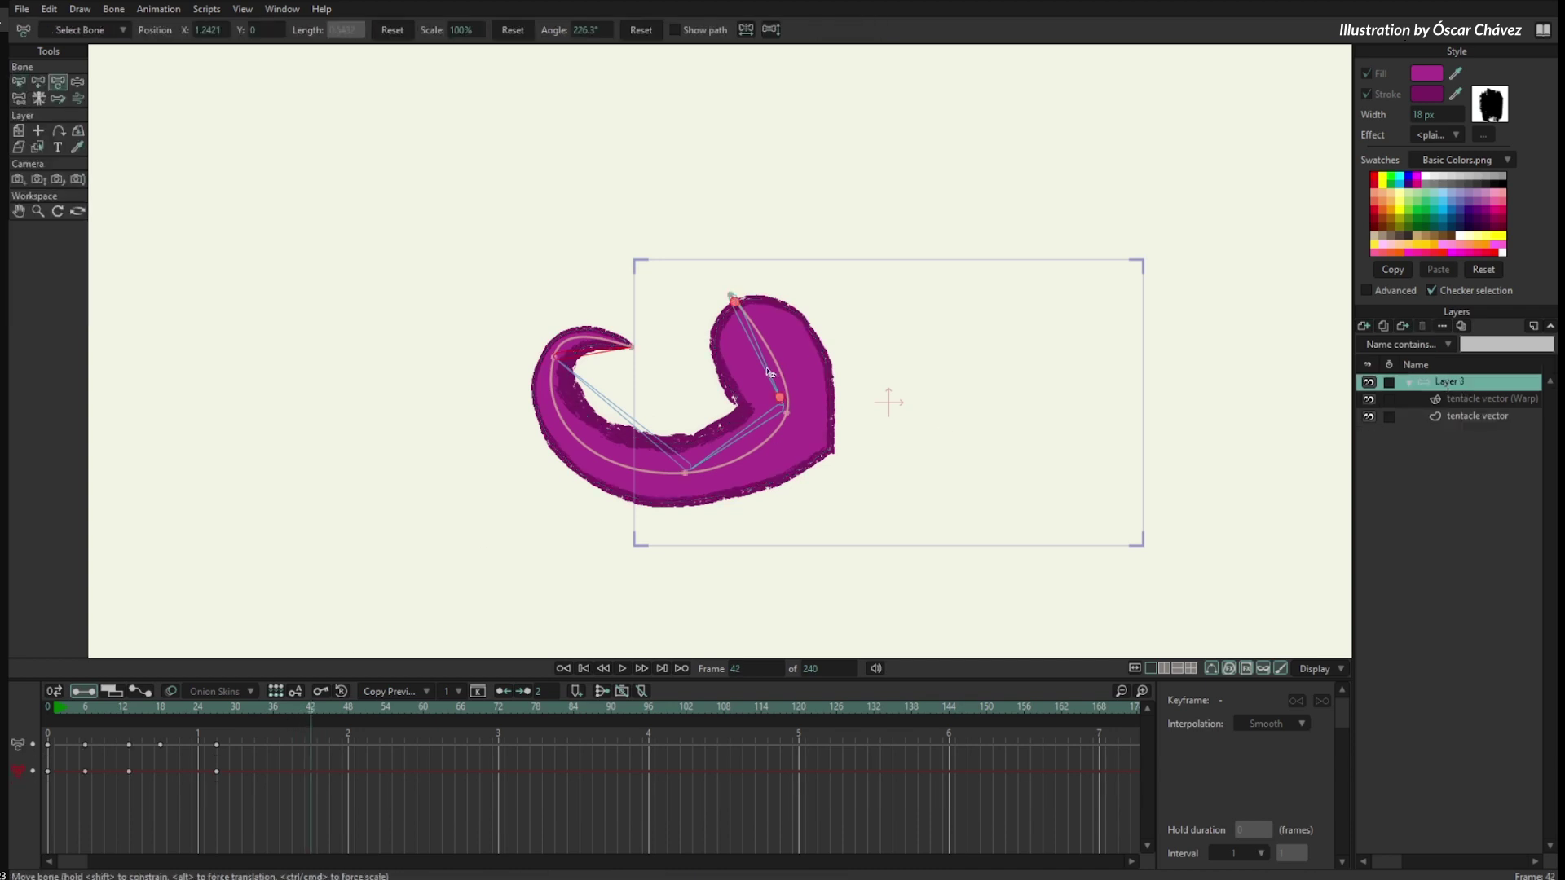
{"action": "left_click_drag", "start_coordinate": [774, 378], "coordinate": [793, 370]}
{"action": "left_click_drag", "start_coordinate": [778, 429], "coordinate": [958, 247]}
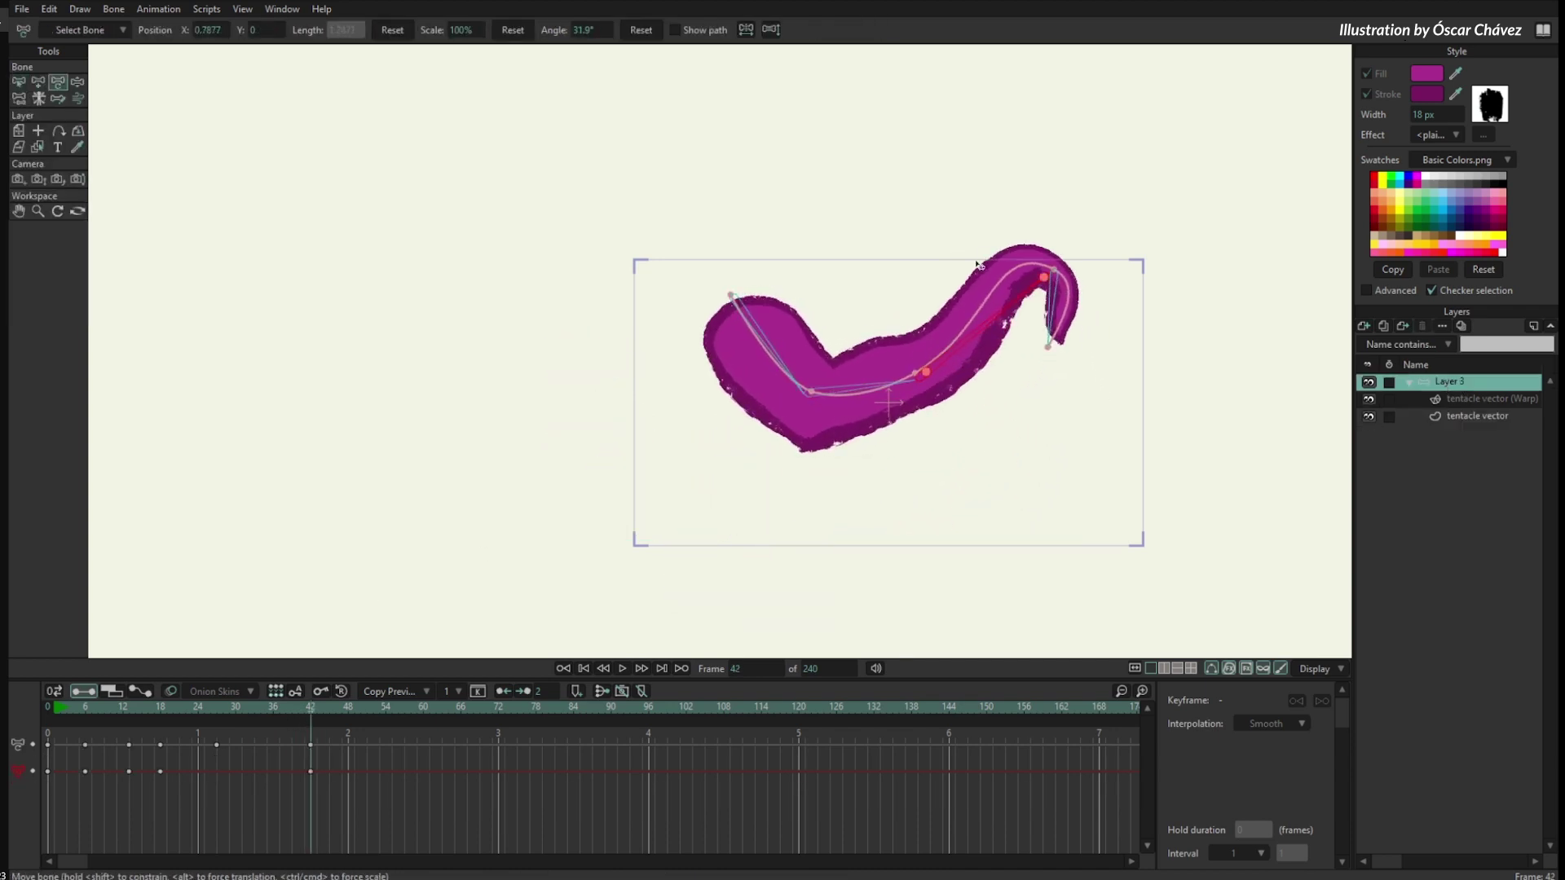
{"action": "left_click_drag", "start_coordinate": [1000, 320], "coordinate": [949, 298]}
- Copy the tentacle vector layer's frame 0 keyframes to frame 42 to restore the original outline, and preview the result
{"action": "left_click", "coordinate": [1465, 417]}
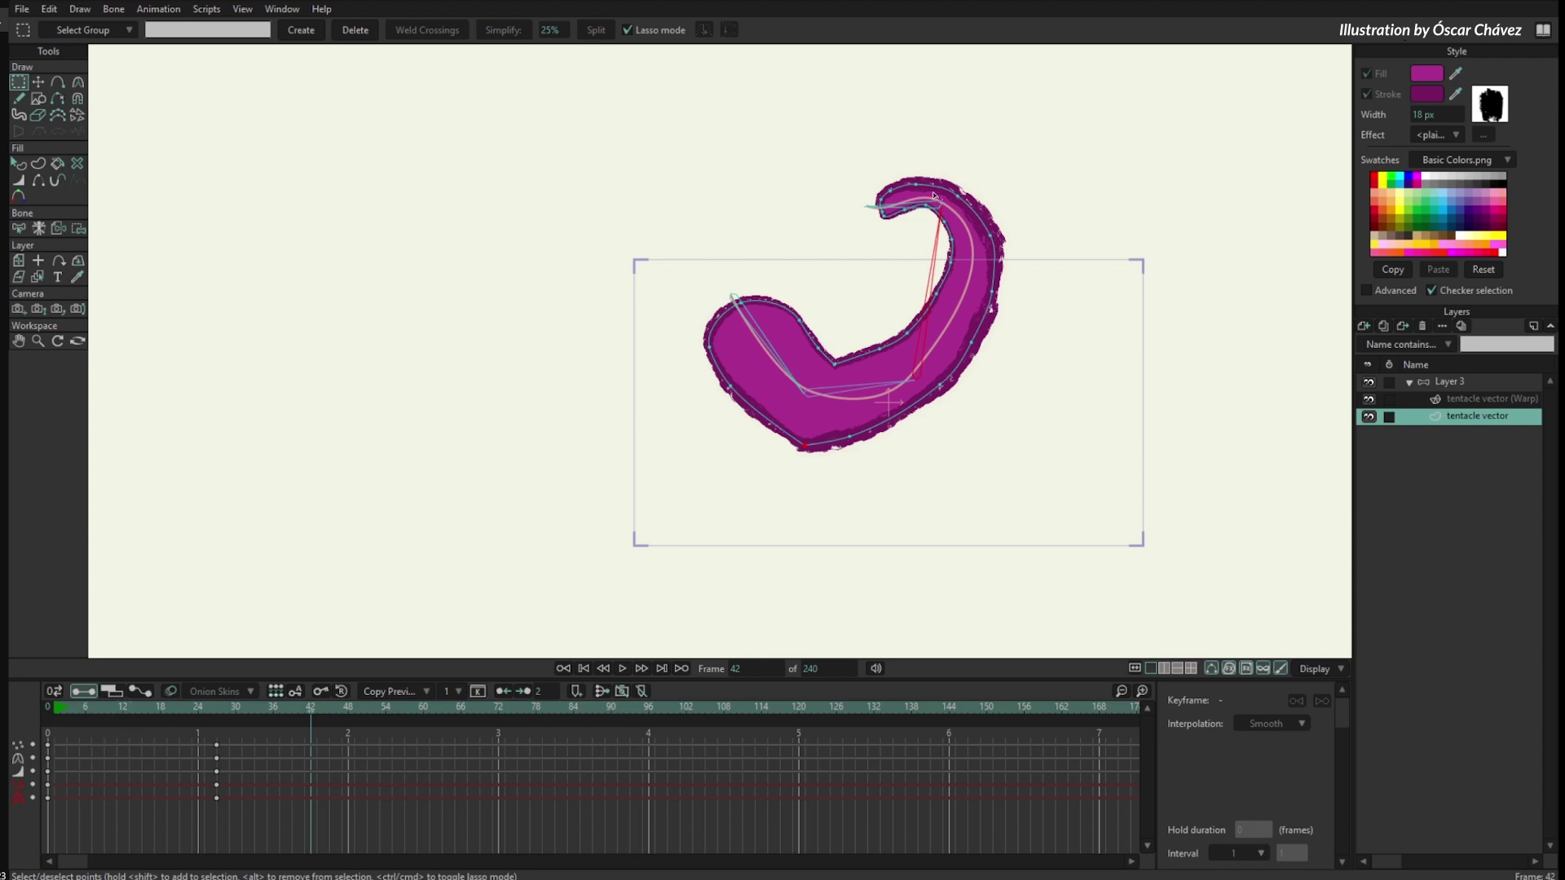
{"action": "left_click_drag", "start_coordinate": [66, 750], "coordinate": [39, 809]}
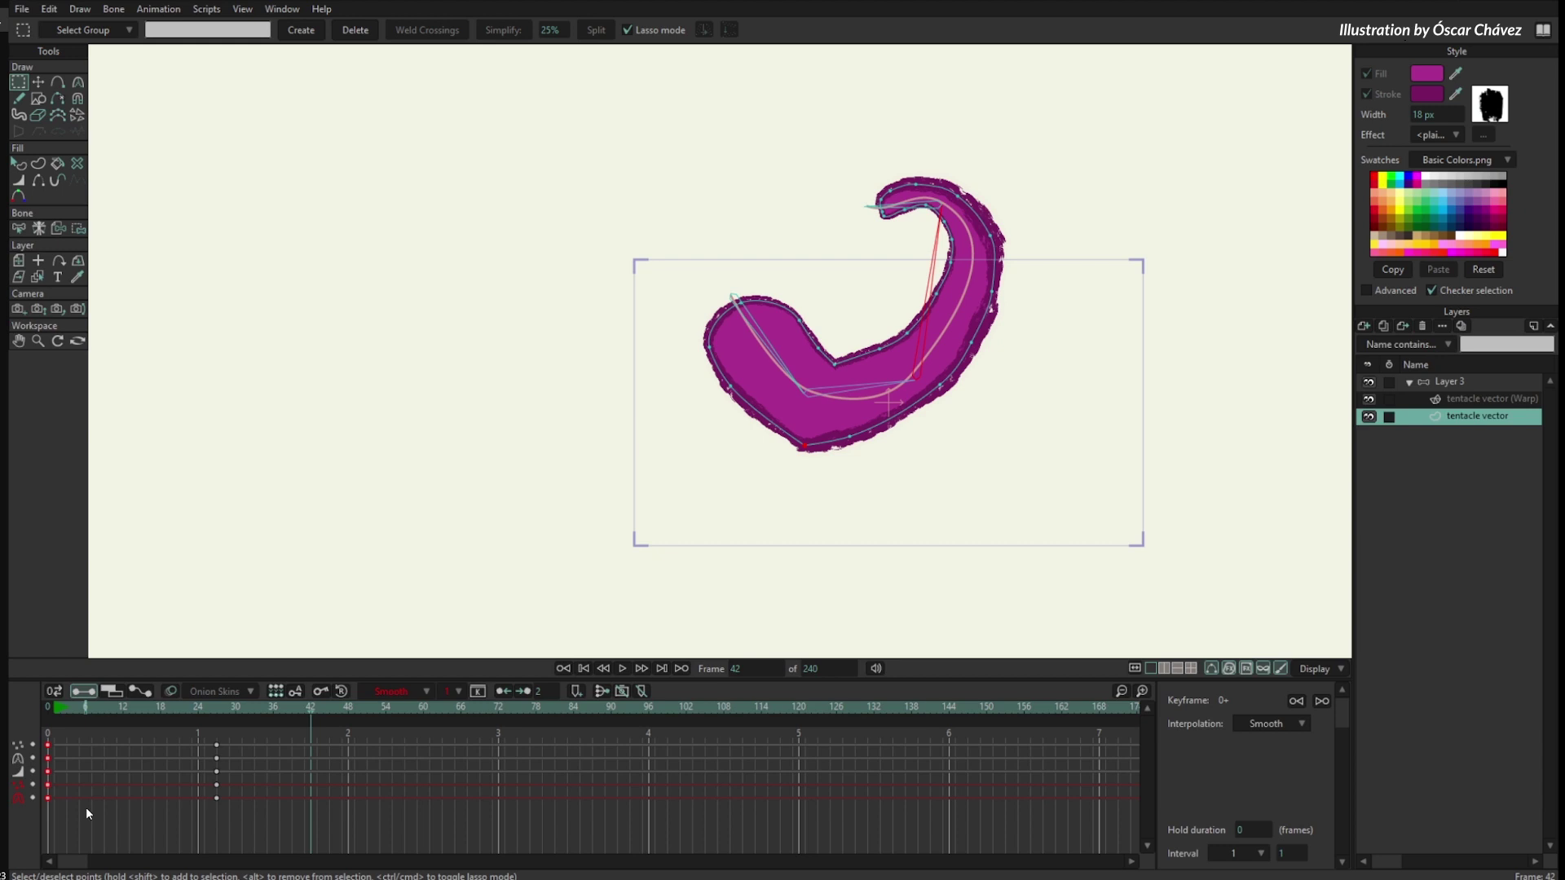
{"action": "key", "text": "ctrl+v"}
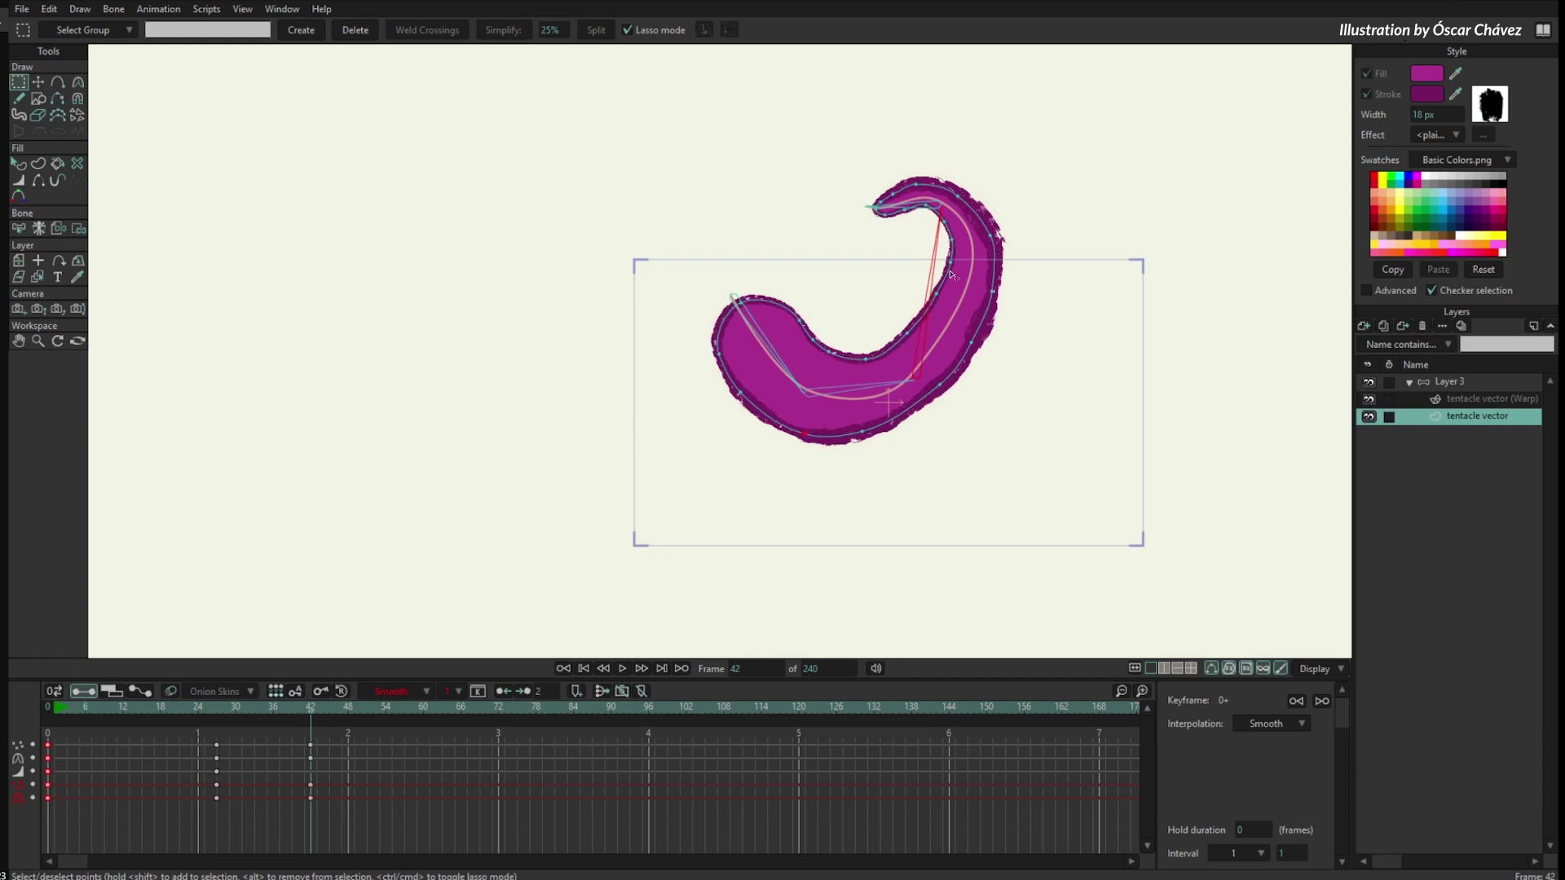
{"action": "left_click", "coordinate": [484, 763]}
{"action": "left_click_drag", "start_coordinate": [81, 709], "coordinate": [336, 787]}
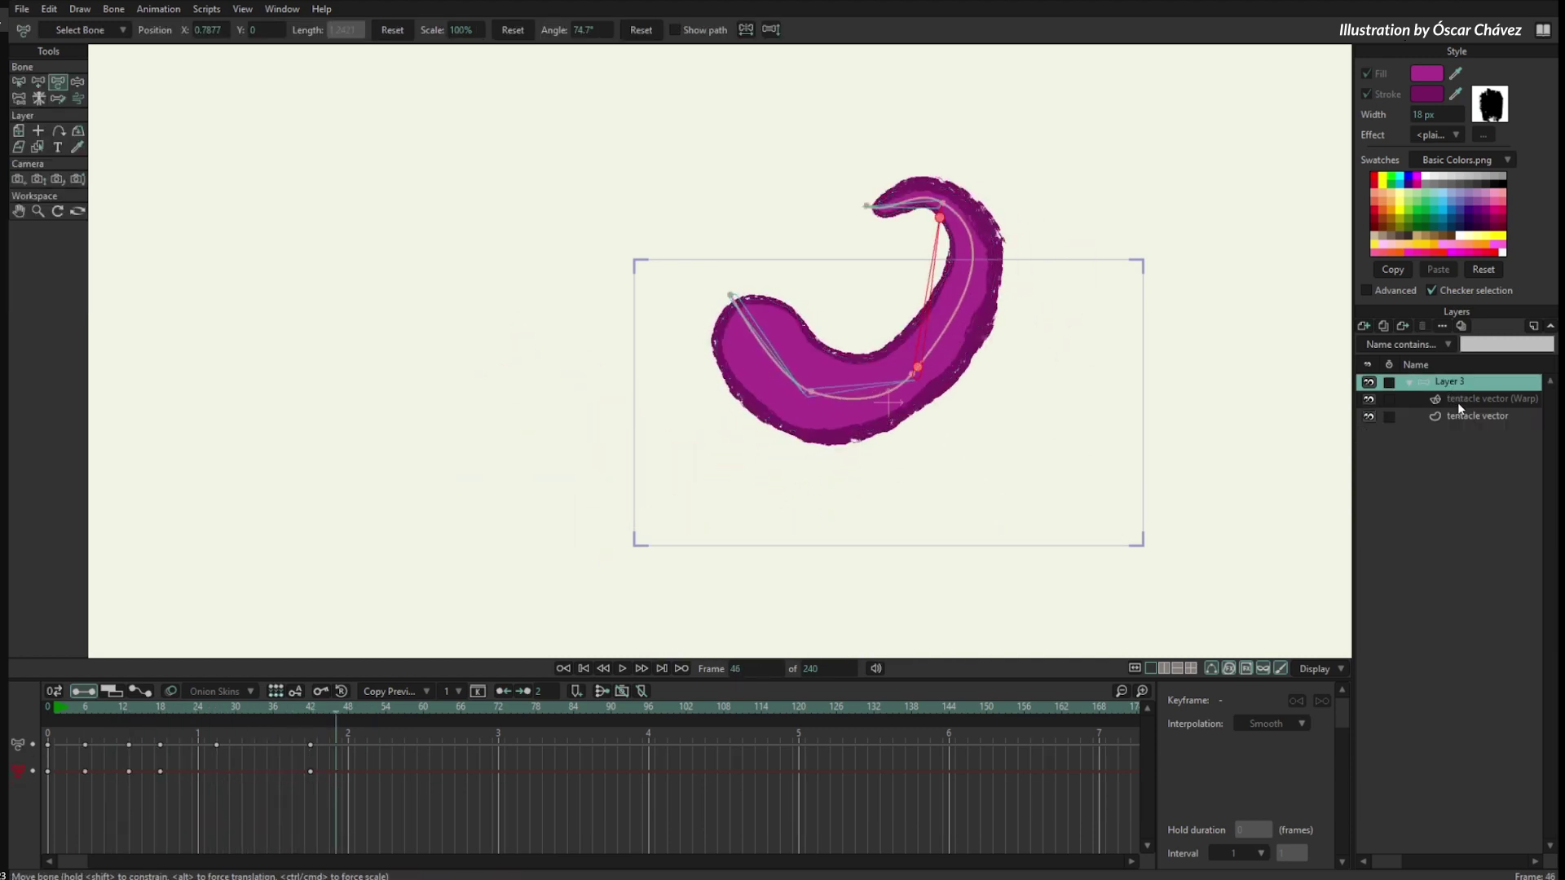
- Return to frame 0 and delete the tentacle vector layer's animation keyframes at frames 27 and 42
{"action": "left_click", "coordinate": [1459, 399]}
{"action": "left_click", "coordinate": [1459, 418]}
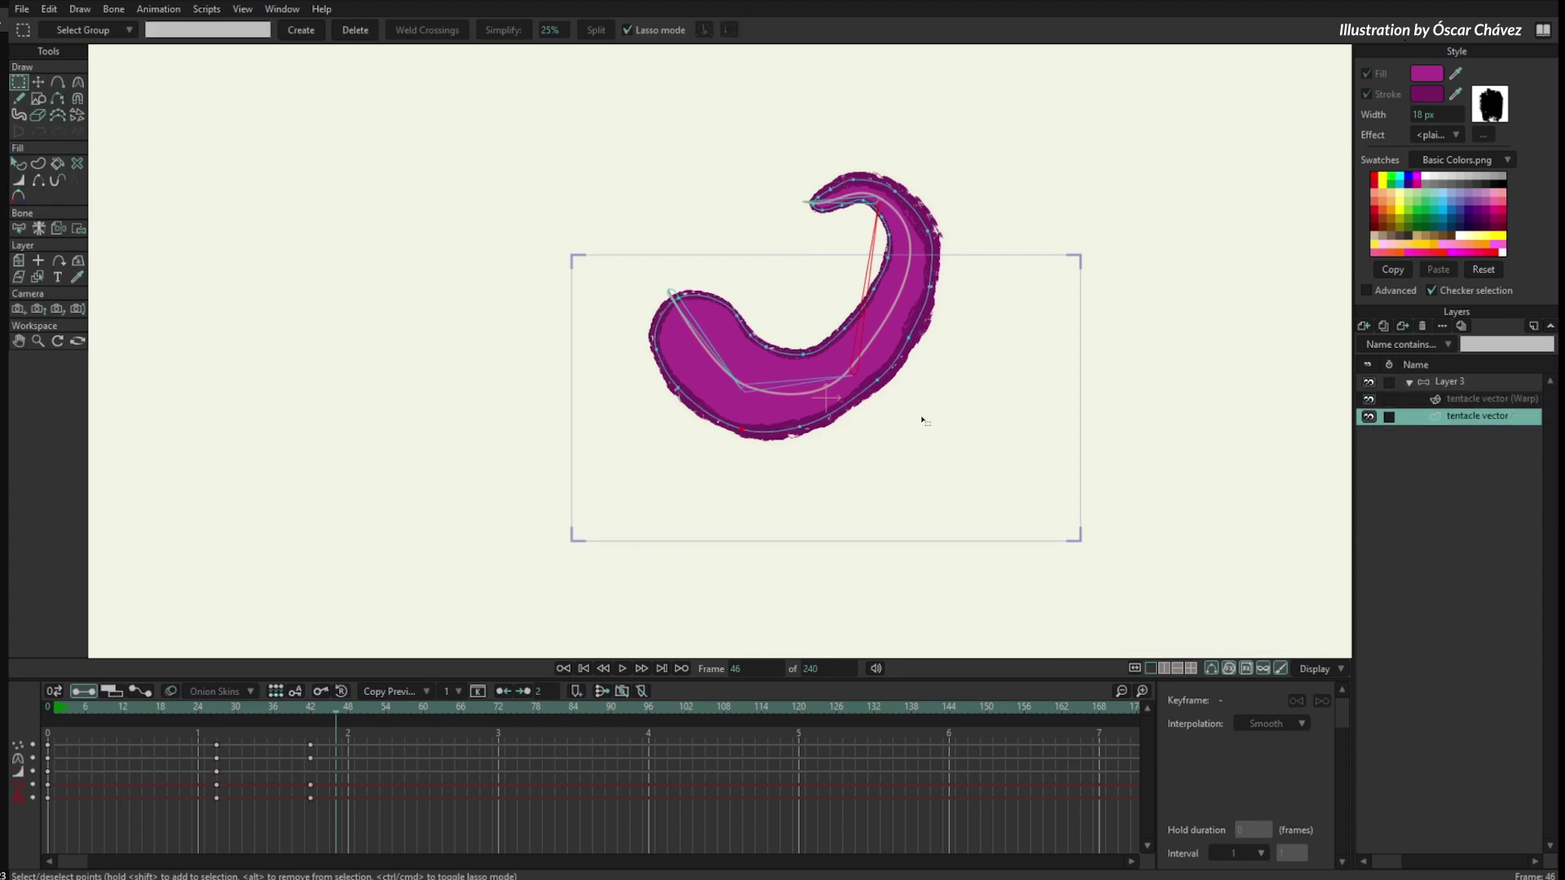
{"action": "left_click_drag", "start_coordinate": [86, 712], "coordinate": [48, 717]}
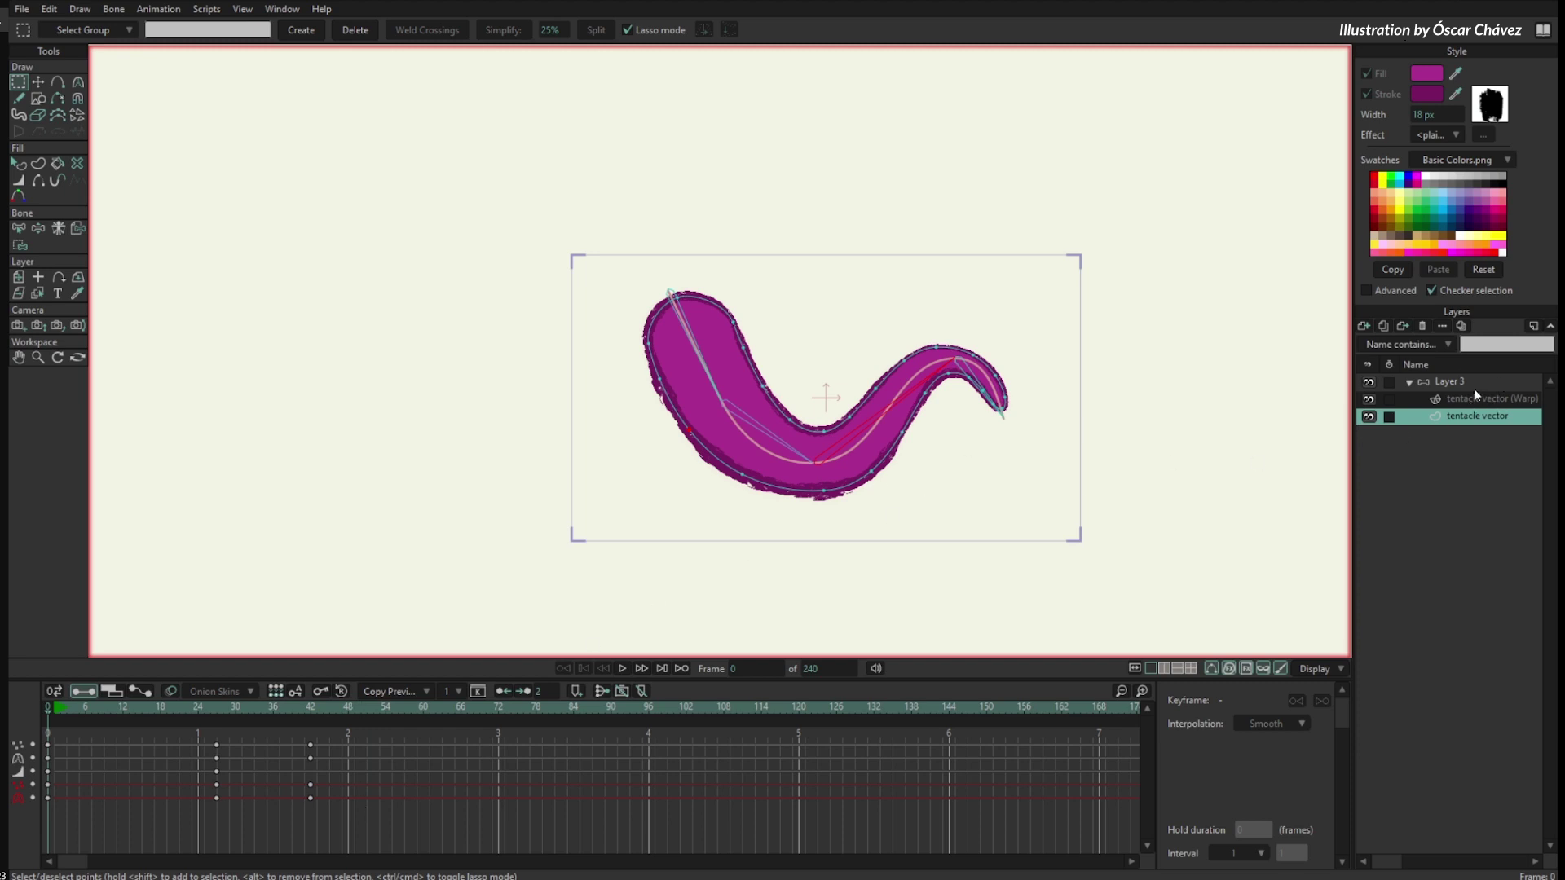
{"action": "left_click_drag", "start_coordinate": [171, 825], "coordinate": [326, 727]}
{"action": "key", "text": "Delete"}
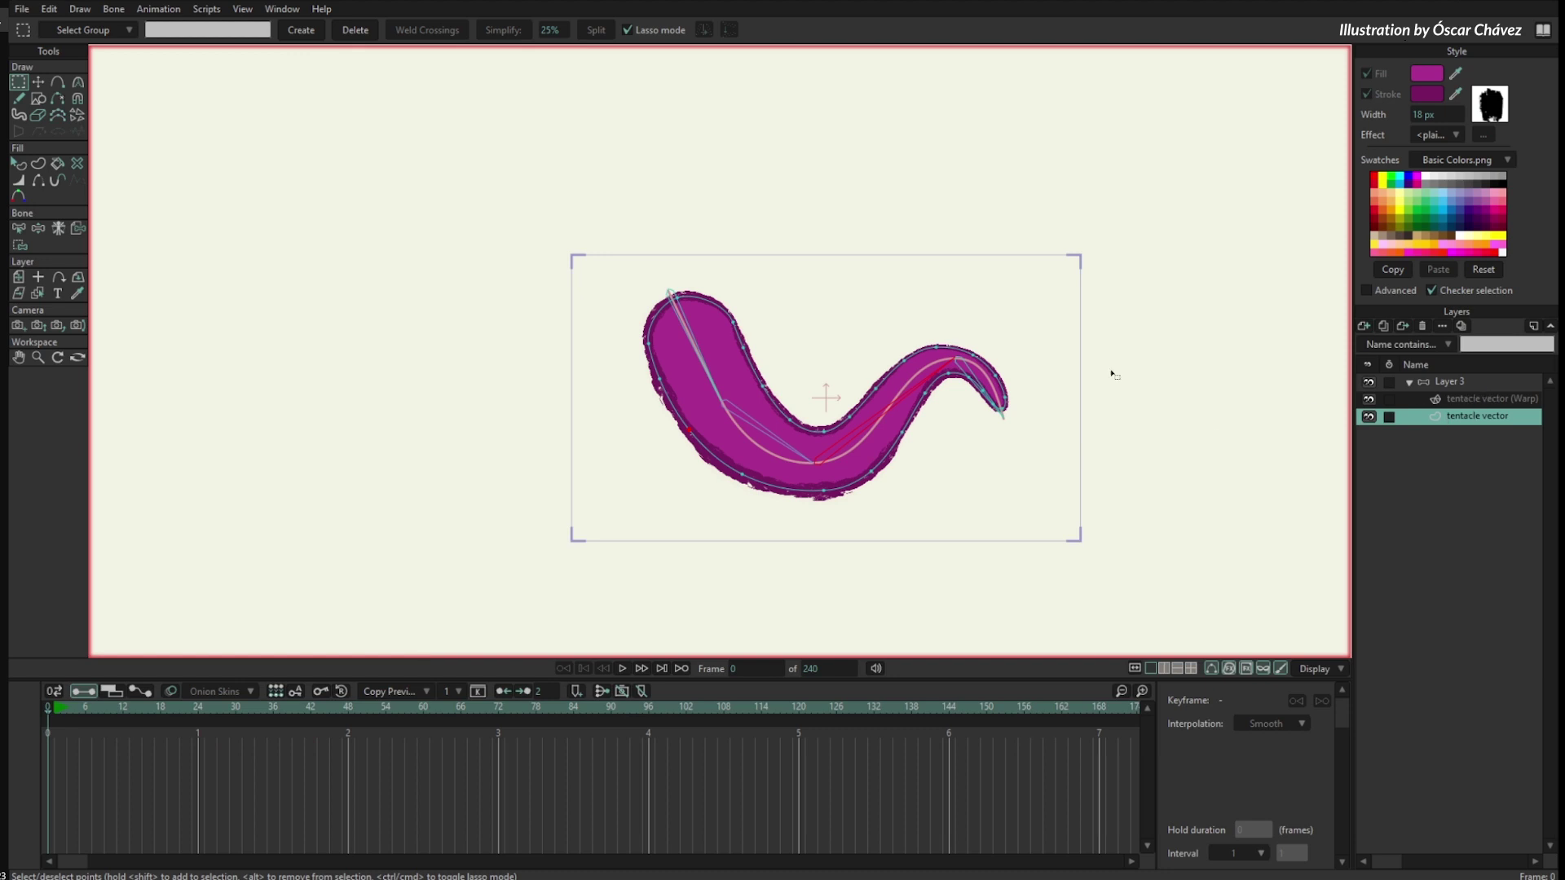
- Add a new vector layer above the tentacle vector layer inside the bone layer
{"action": "scroll", "coordinate": [1111, 384], "scroll_direction": "up", "scroll_amount": 3}
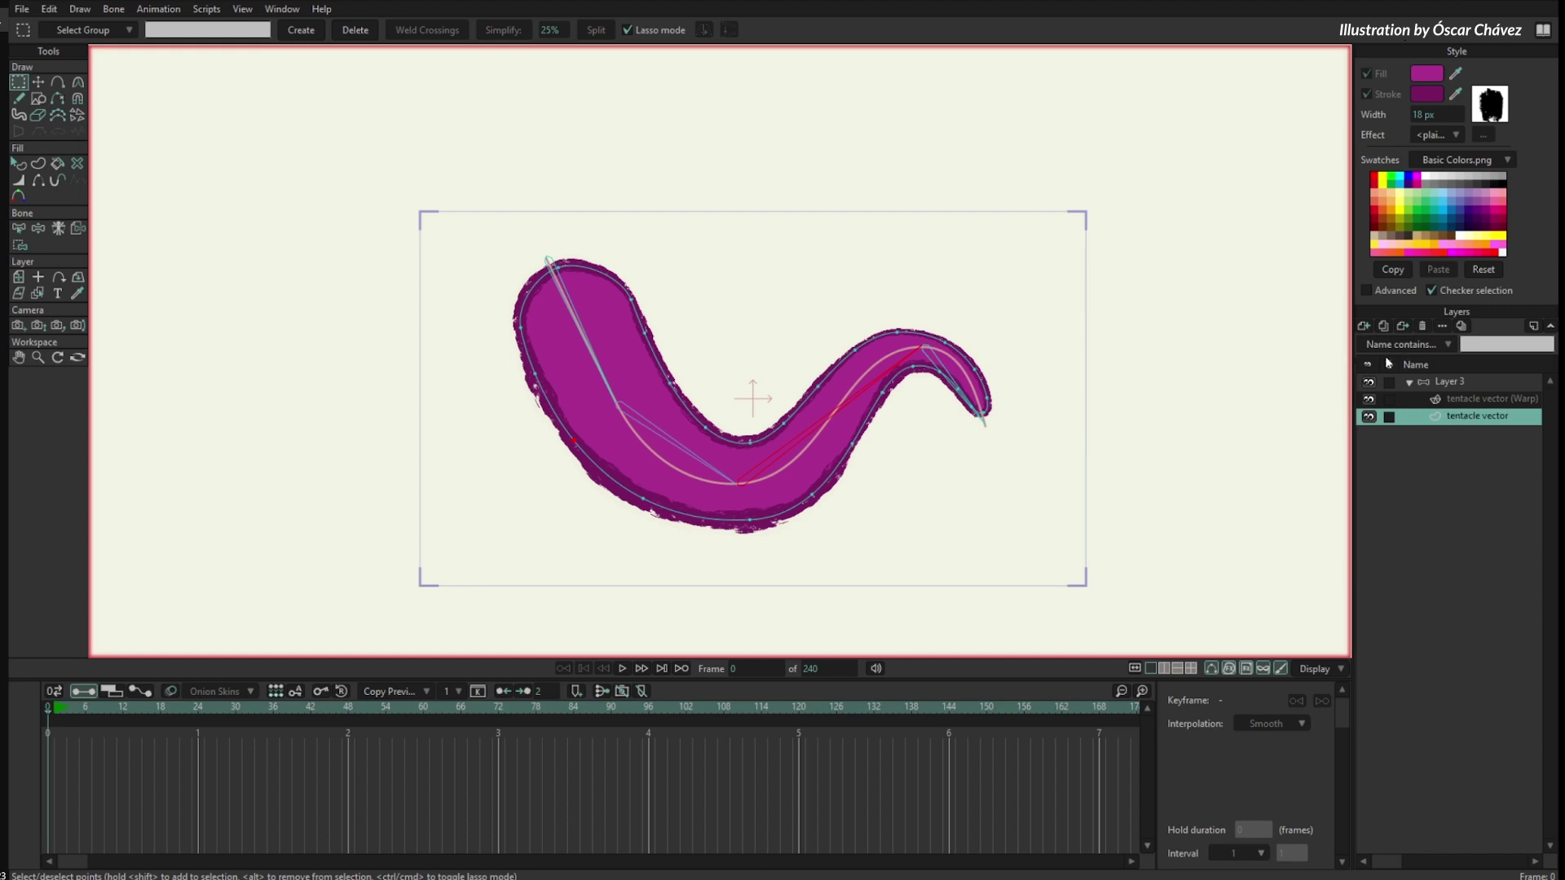
{"action": "left_click", "coordinate": [1358, 326]}
{"action": "left_click", "coordinate": [1451, 456]}
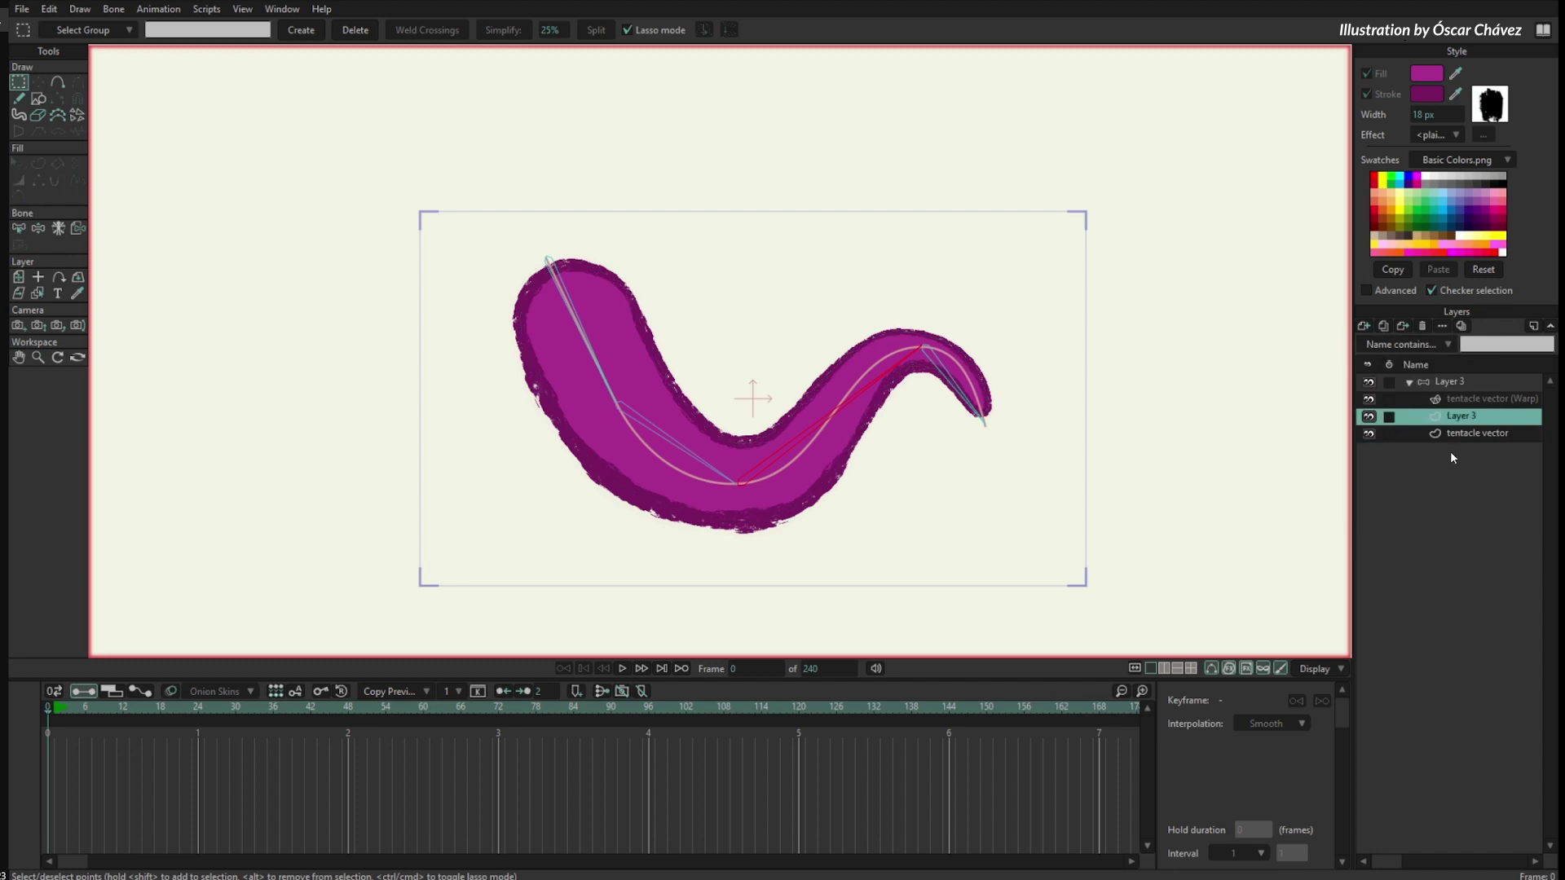
- Draw a row of ten small circular suckers along the tentacle's lower edge with the Freehand tool
{"action": "scroll", "coordinate": [812, 400], "scroll_direction": "up", "scroll_amount": 5}
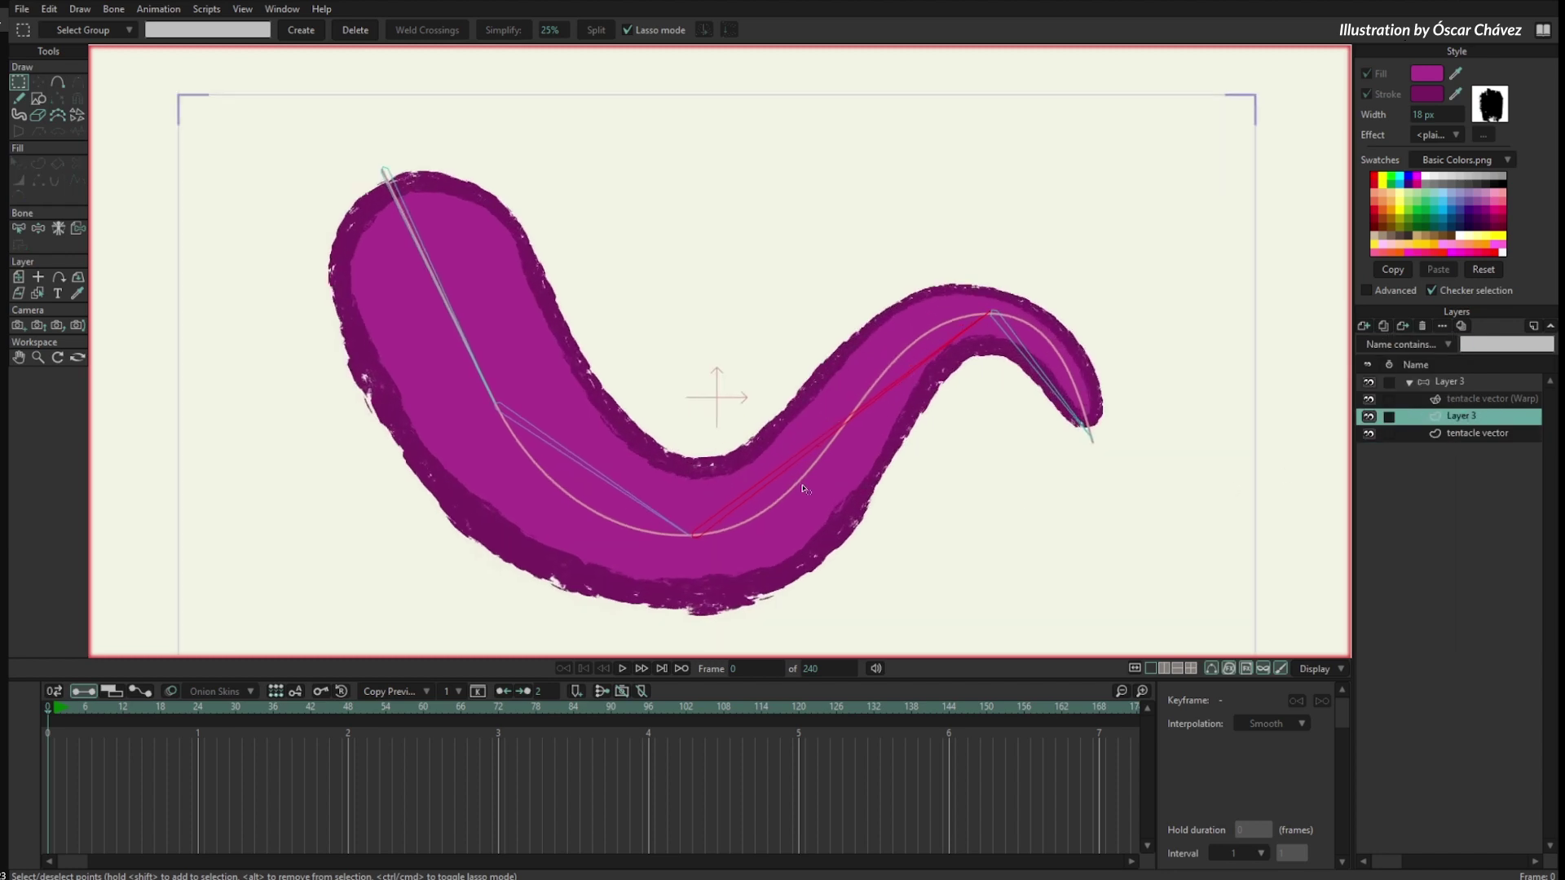
{"action": "key", "text": "f"}
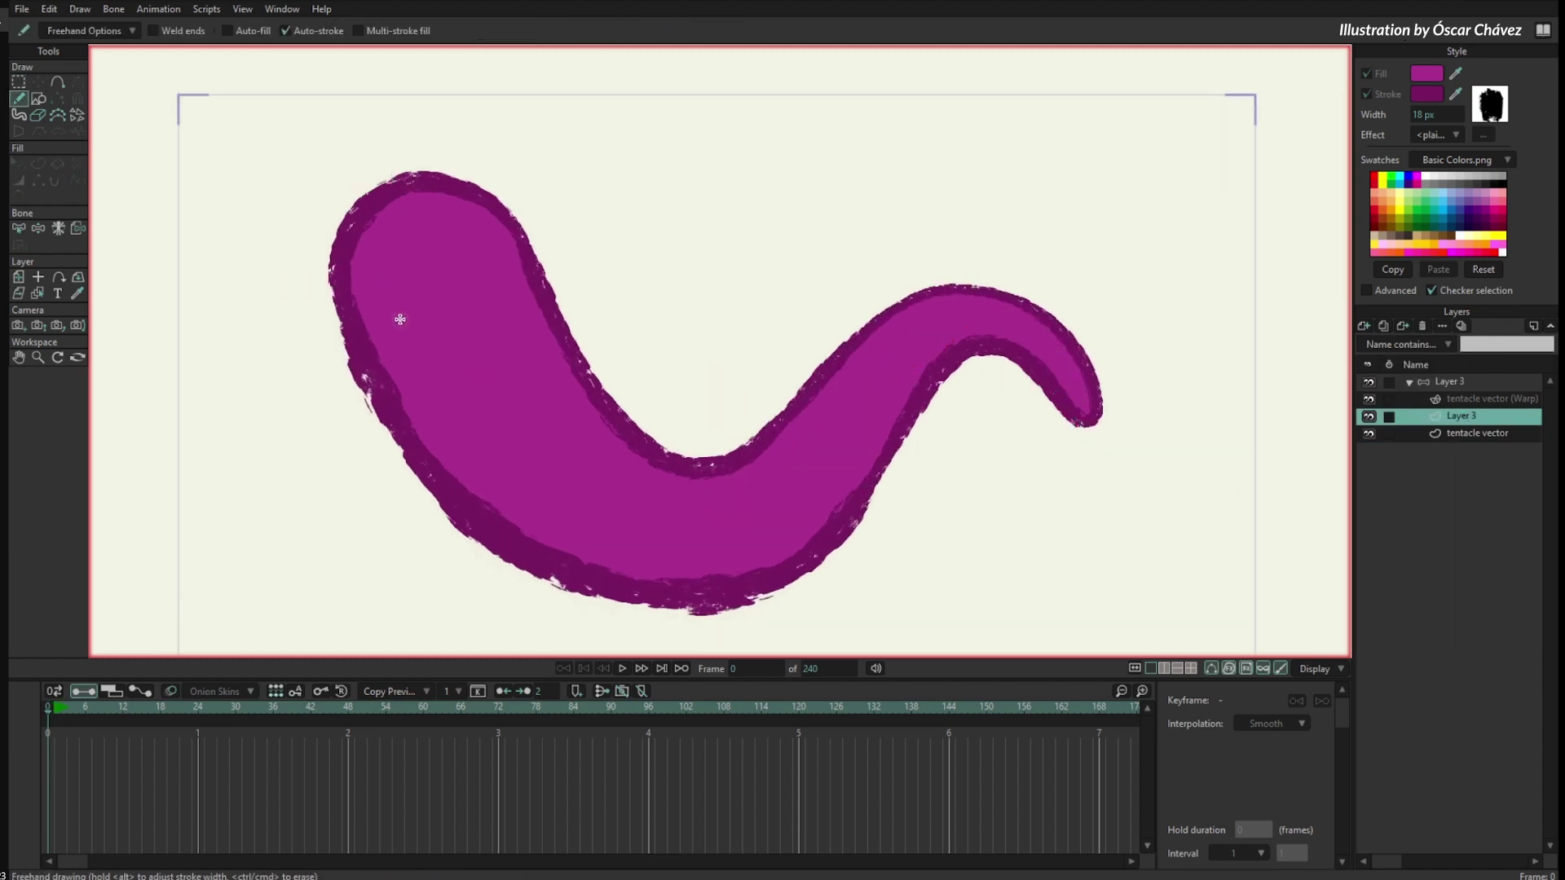
{"action": "left_click_drag", "start_coordinate": [414, 334], "coordinate": [416, 336]}
{"action": "left_click_drag", "start_coordinate": [420, 342], "coordinate": [381, 303]}
{"action": "left_click_drag", "start_coordinate": [426, 378], "coordinate": [423, 380]}
{"action": "left_click_drag", "start_coordinate": [468, 447], "coordinate": [470, 447]}
{"action": "left_click_drag", "start_coordinate": [530, 494], "coordinate": [530, 493]}
{"action": "mouse_move", "coordinate": [595, 525]}
{"action": "left_mouse_down"}
{"action": "mouse_move", "coordinate": [675, 540]}
{"action": "mouse_move", "coordinate": [753, 528]}
{"action": "mouse_move", "coordinate": [815, 477]}
{"action": "left_mouse_up"}
{"action": "mouse_move", "coordinate": [862, 414]}
{"action": "left_mouse_down"}
{"action": "mouse_move", "coordinate": [859, 433]}
{"action": "mouse_move", "coordinate": [860, 415]}
{"action": "left_mouse_up"}
{"action": "left_click_drag", "start_coordinate": [914, 341], "coordinate": [913, 341]}
{"action": "left_click_drag", "start_coordinate": [869, 404], "coordinate": [874, 392]}
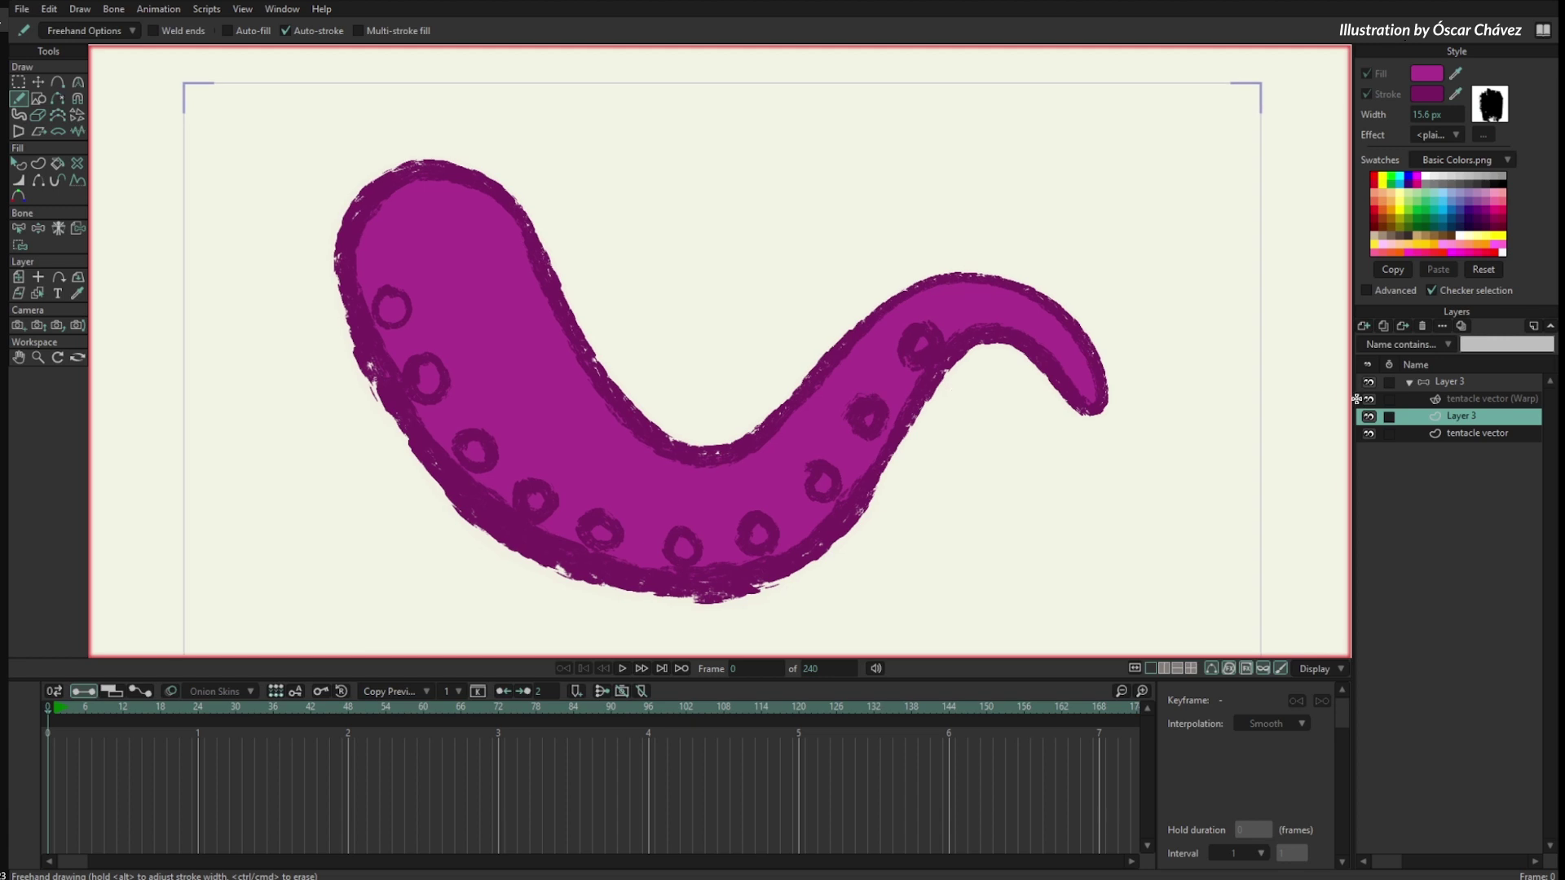
- In the sucker layer's vector settings, assign tentacle vector (Warp) as its warp layer
{"action": "double_click", "coordinate": [1465, 421]}
{"action": "left_click_drag", "start_coordinate": [1236, 92], "coordinate": [1153, 92]}
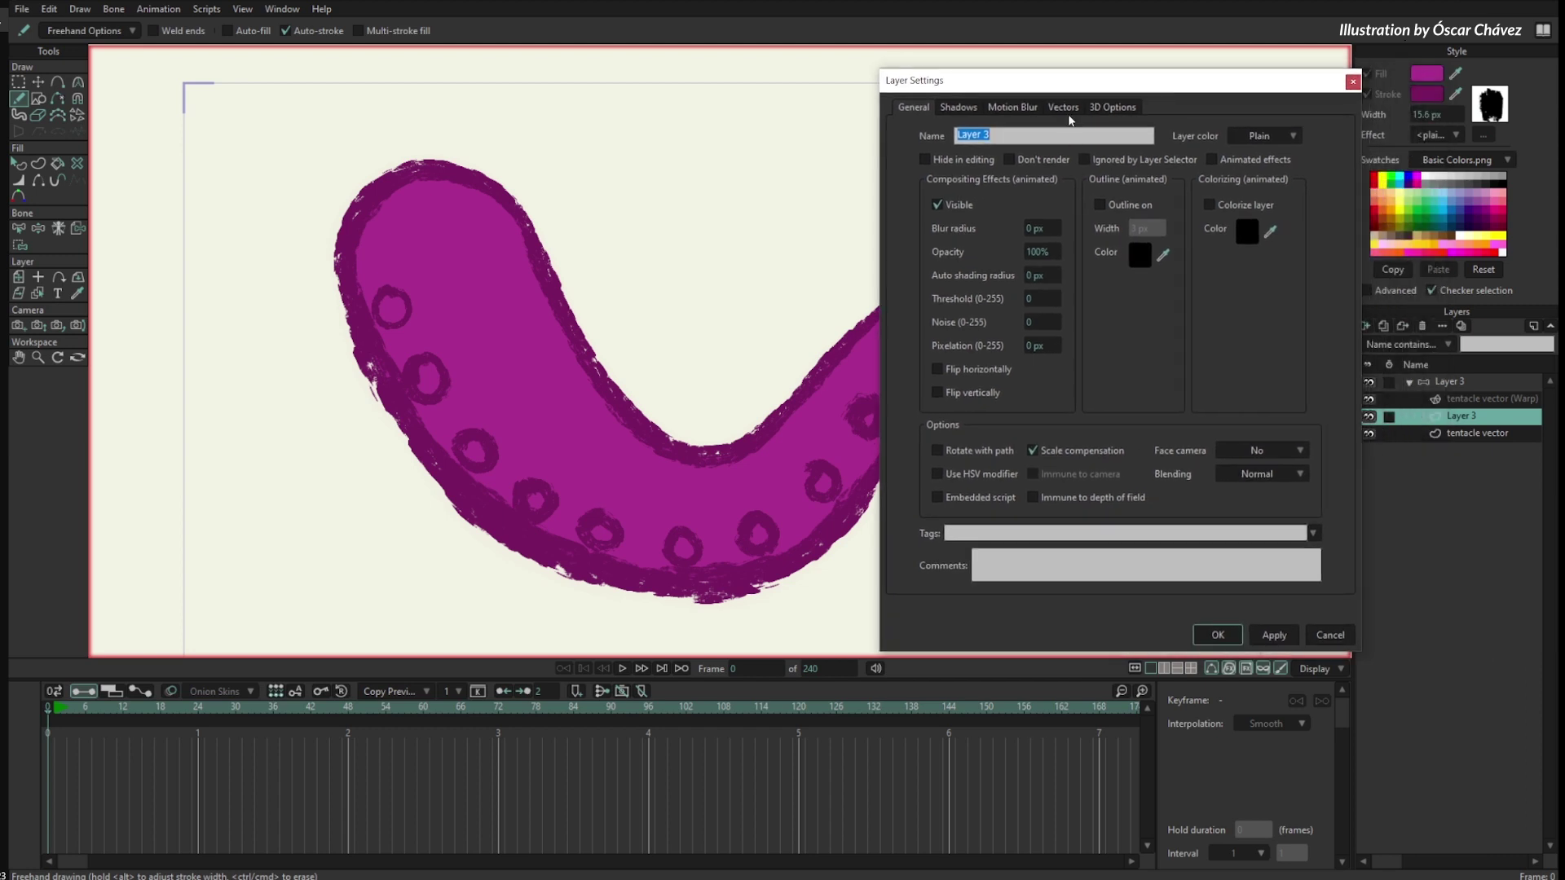
{"action": "left_click", "coordinate": [1065, 109]}
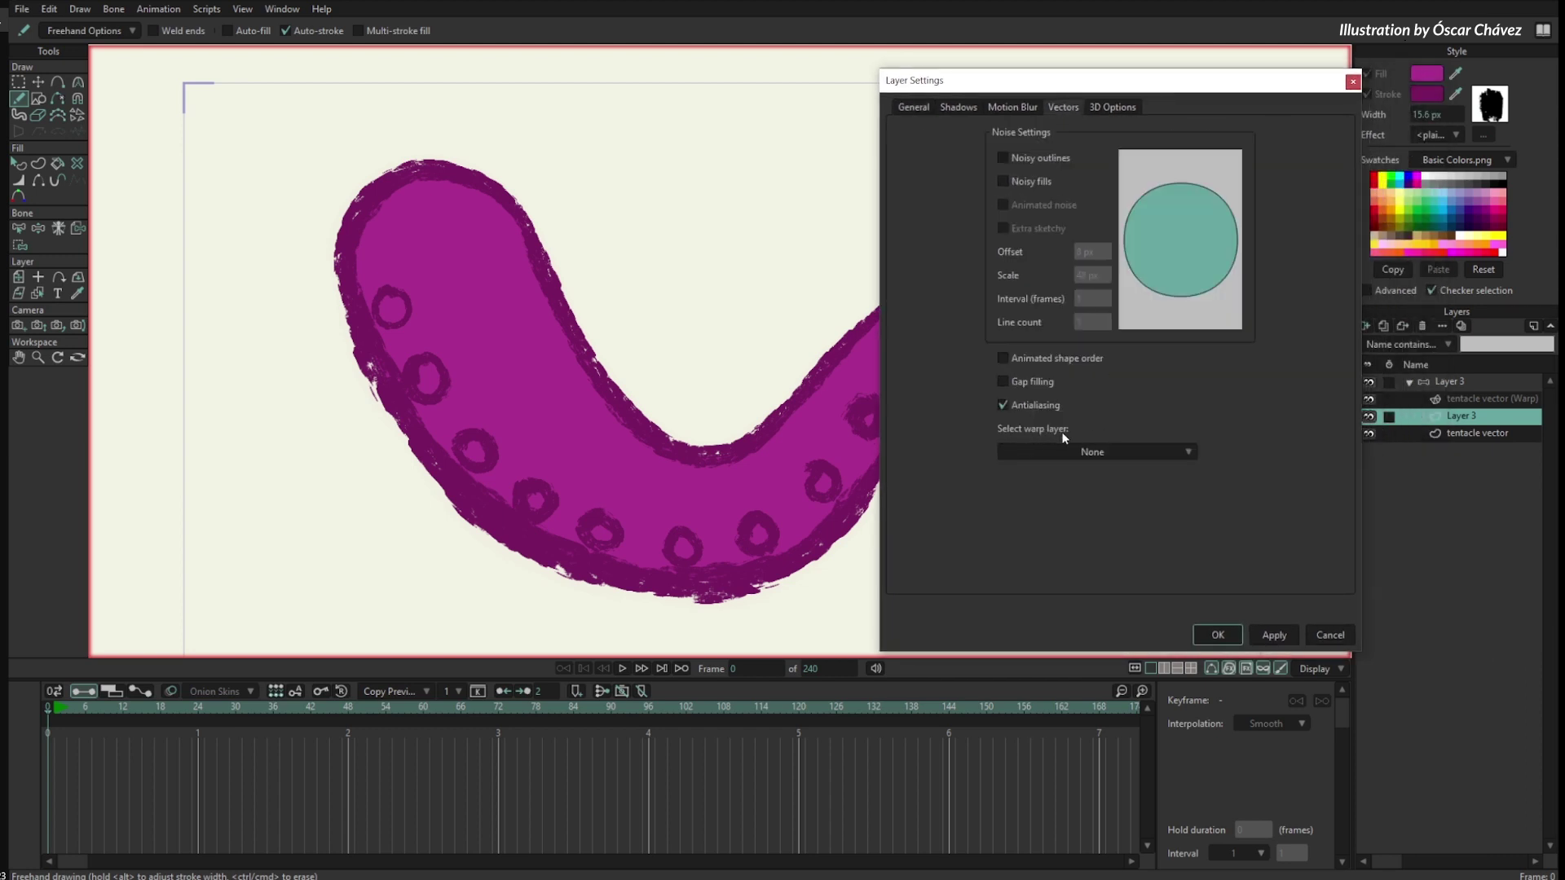
{"action": "left_click", "coordinate": [1145, 451]}
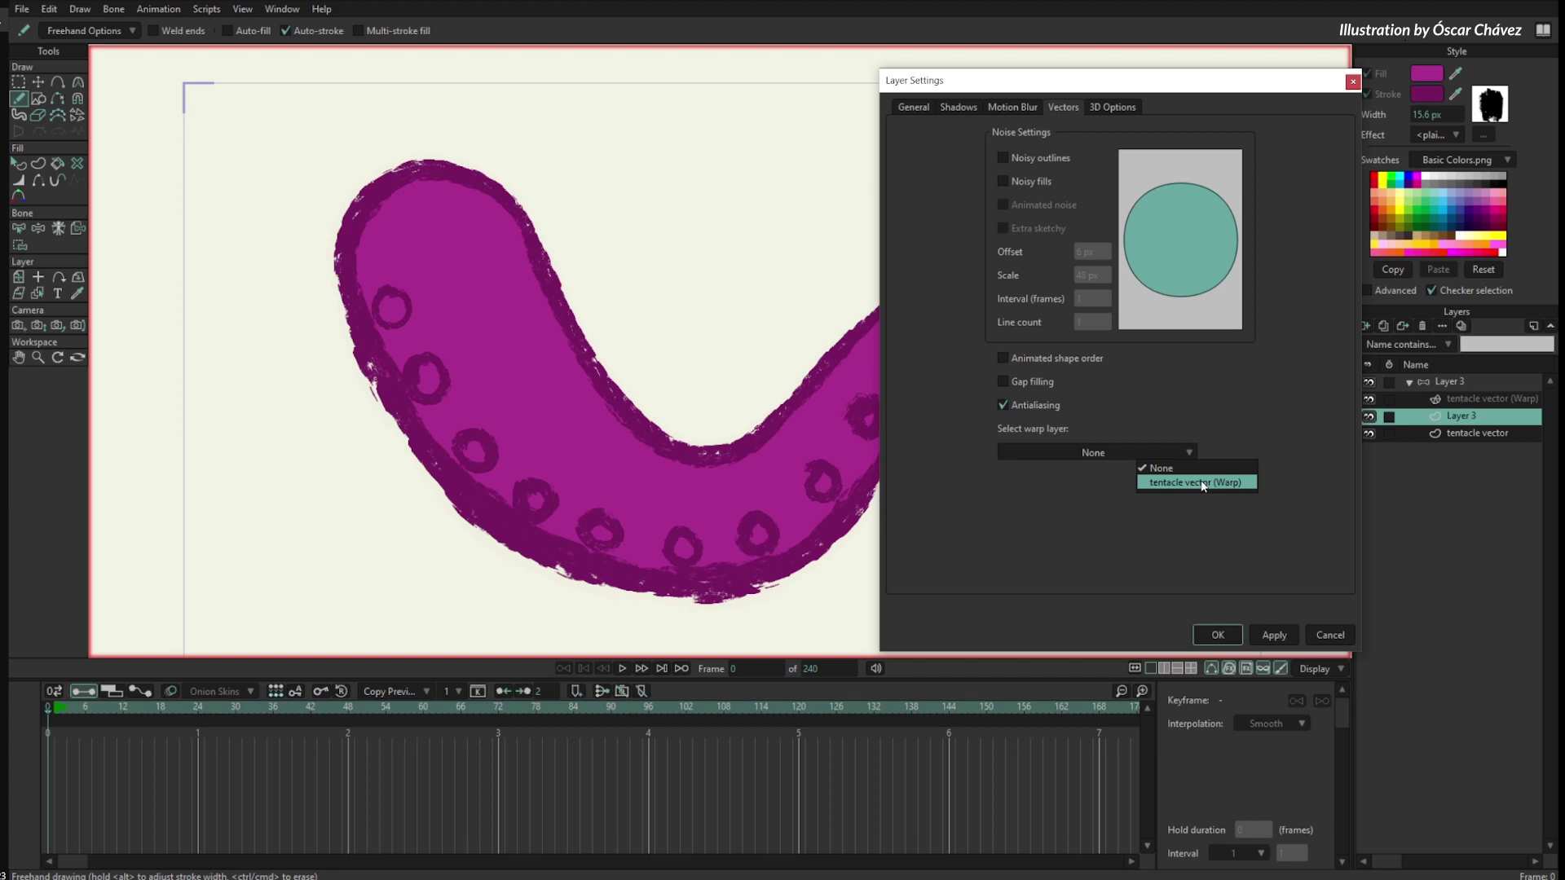
{"action": "left_click", "coordinate": [1164, 481]}
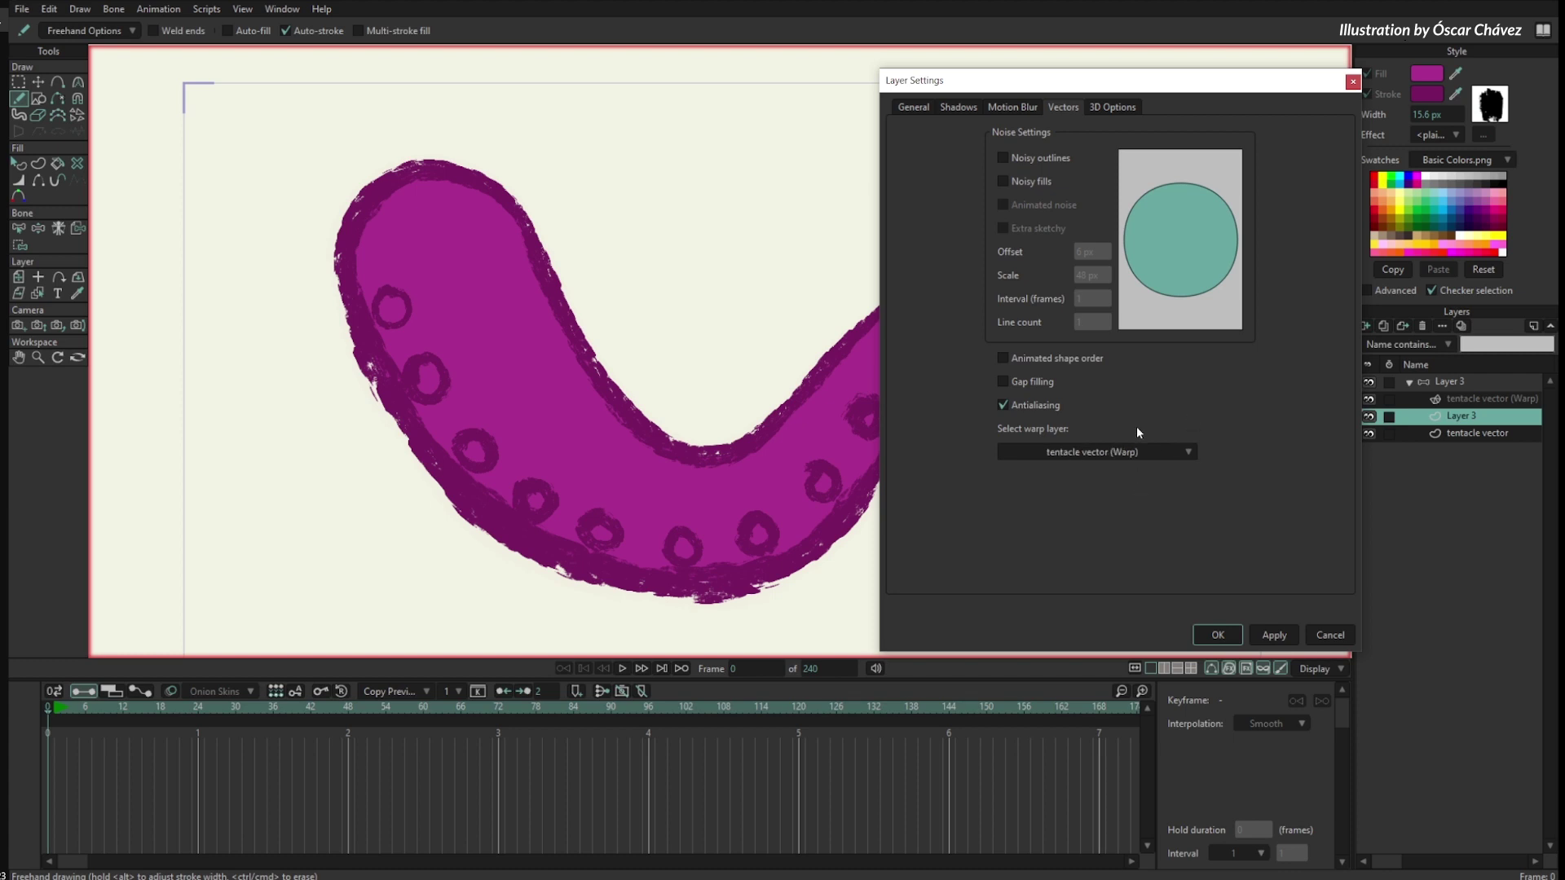
{"action": "left_click", "coordinate": [1217, 634]}
- At frame 34 on the tentacle vector (Warp) layer, move the middle curver point downwards to bend the tentacle with its suckers
{"action": "left_click_drag", "start_coordinate": [61, 707], "coordinate": [262, 739]}
{"action": "scroll", "coordinate": [788, 464], "scroll_direction": "down", "scroll_amount": 1}
{"action": "left_click", "coordinate": [1459, 399]}
{"action": "key", "text": "t"}
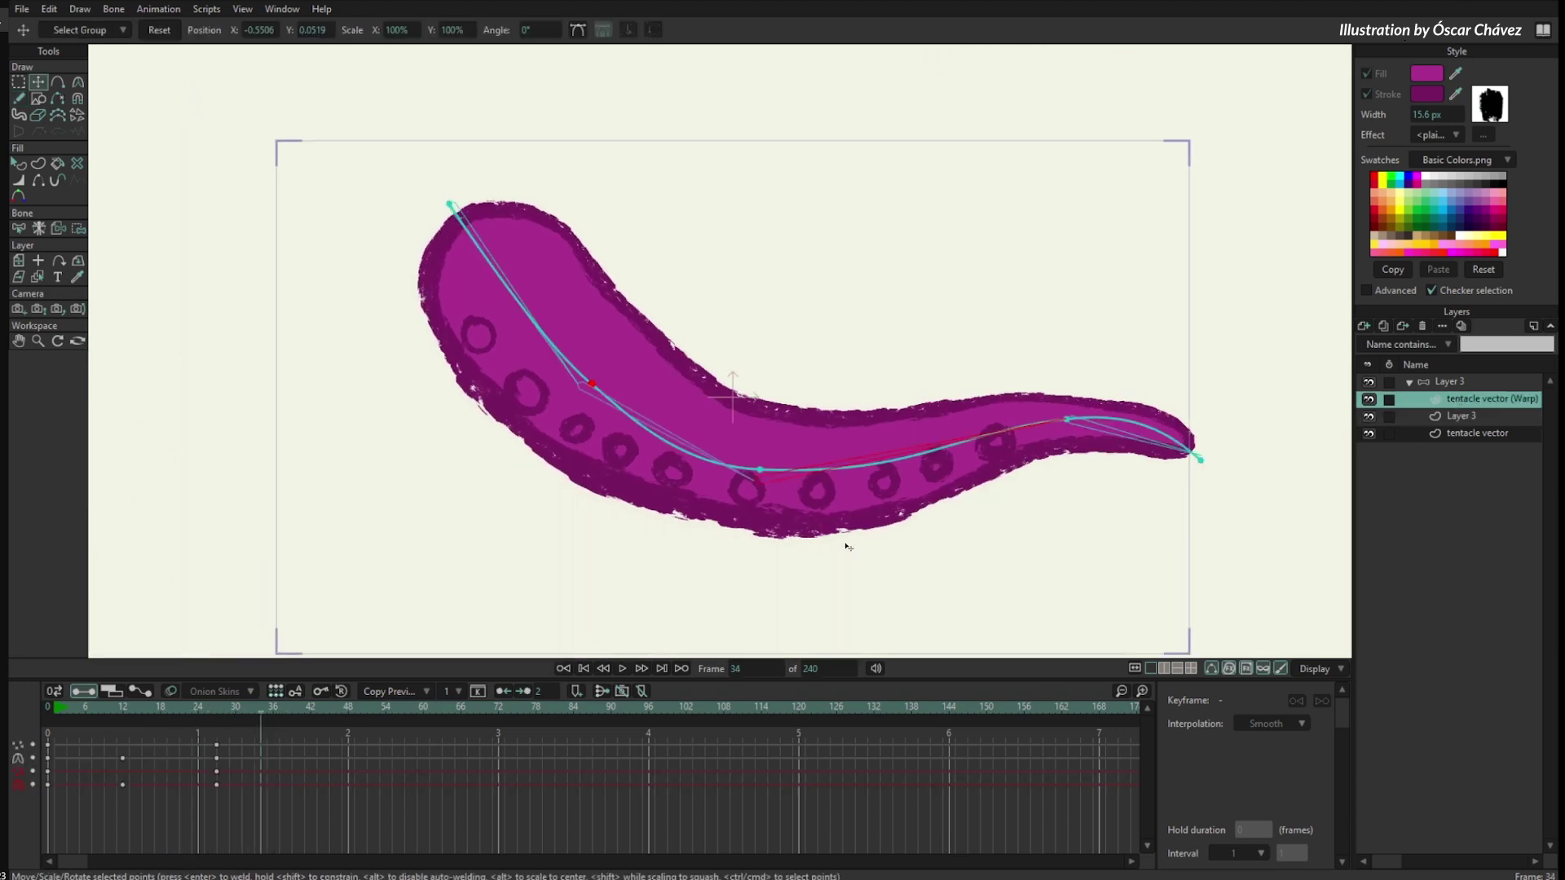
{"action": "left_click_drag", "start_coordinate": [760, 480], "coordinate": [697, 577]}
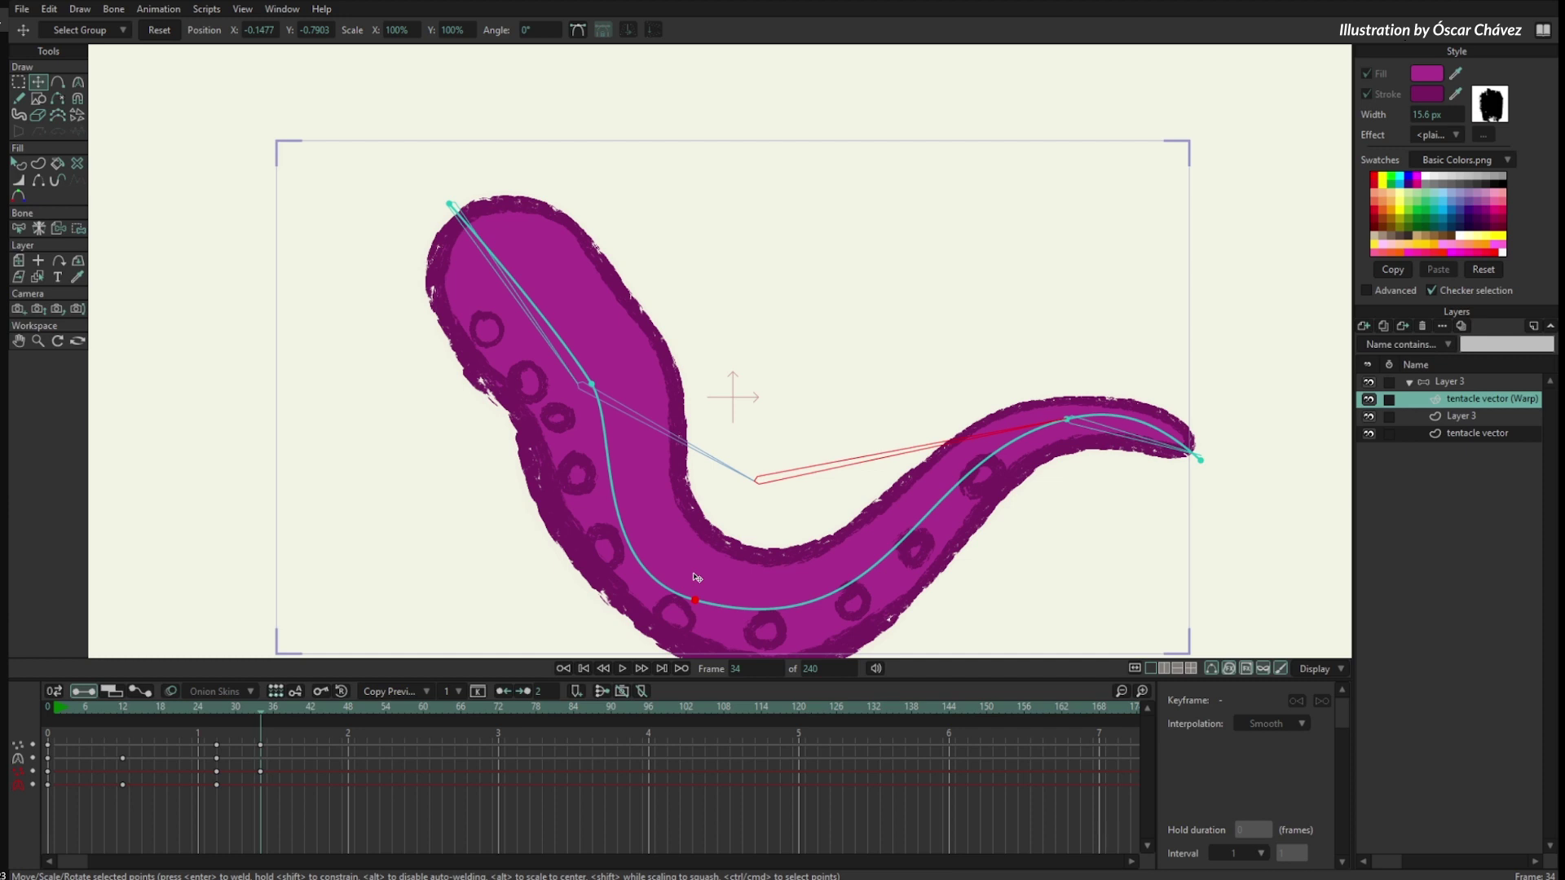
- Return to frame 0 and delete the animation keyframes of the tentacle vector (Warp), tentacle vector and bone layers
{"action": "left_click_drag", "start_coordinate": [147, 712], "coordinate": [48, 714]}
{"action": "scroll", "coordinate": [907, 391], "scroll_direction": "down", "scroll_amount": 3}
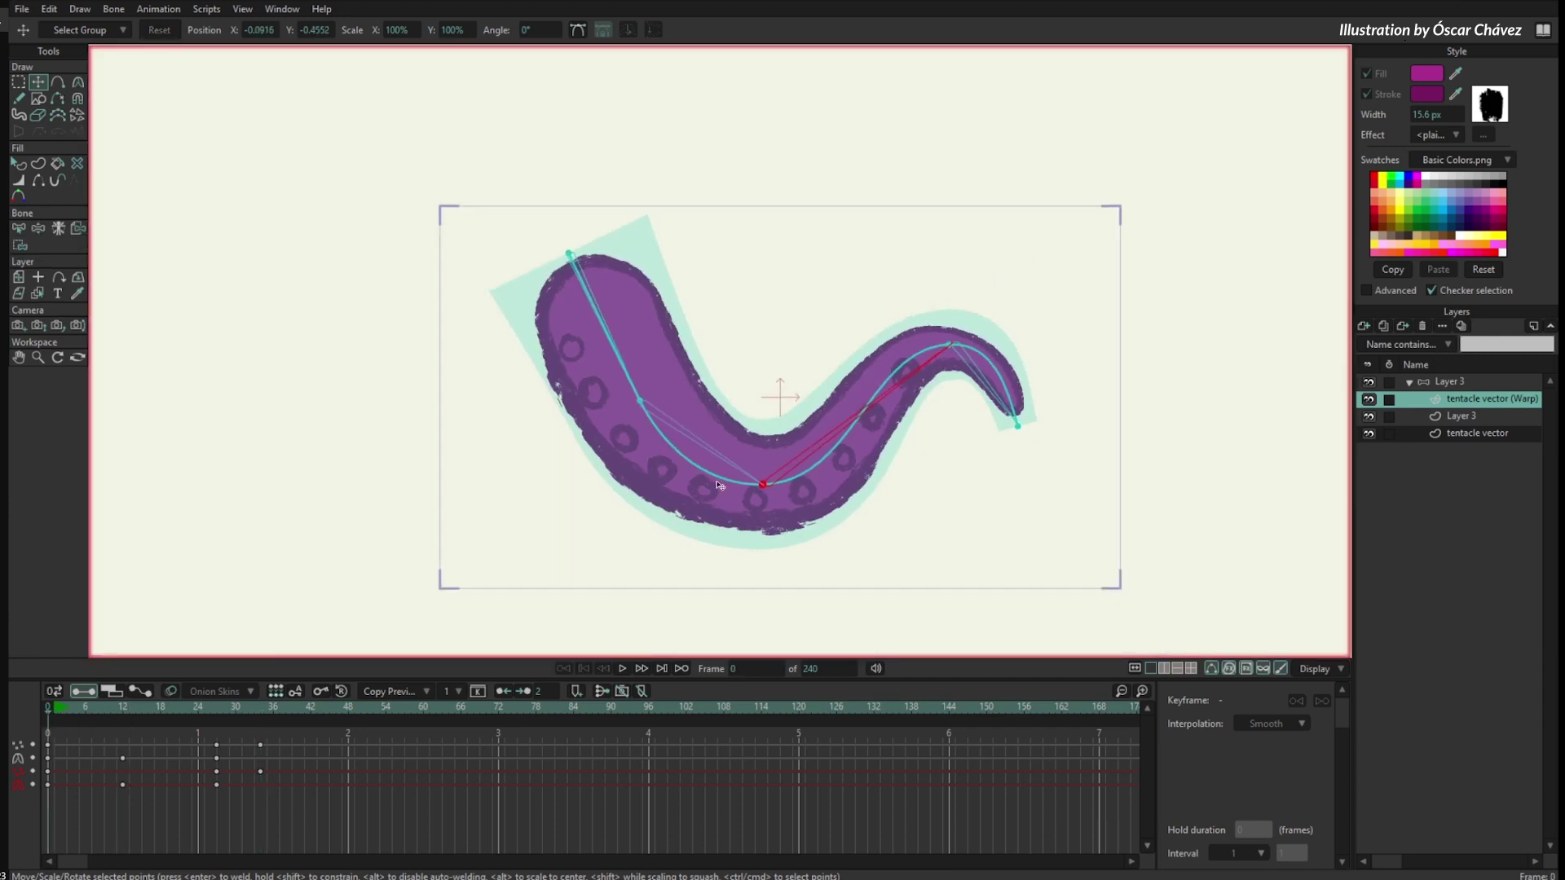
{"action": "left_click", "coordinate": [1469, 435], "text": "shift"}
{"action": "left_click_drag", "start_coordinate": [111, 818], "coordinate": [334, 713]}
{"action": "key", "text": "Delete"}
{"action": "left_click", "coordinate": [1463, 382]}
{"action": "left_click_drag", "start_coordinate": [65, 803], "coordinate": [461, 721]}
{"action": "key", "text": "Delete"}
- Delete the vector layer containing the suckers and select the bone layer
{"action": "left_click", "coordinate": [1458, 416]}
{"action": "left_click", "coordinate": [1421, 327]}
{"action": "left_click", "coordinate": [1443, 383]}
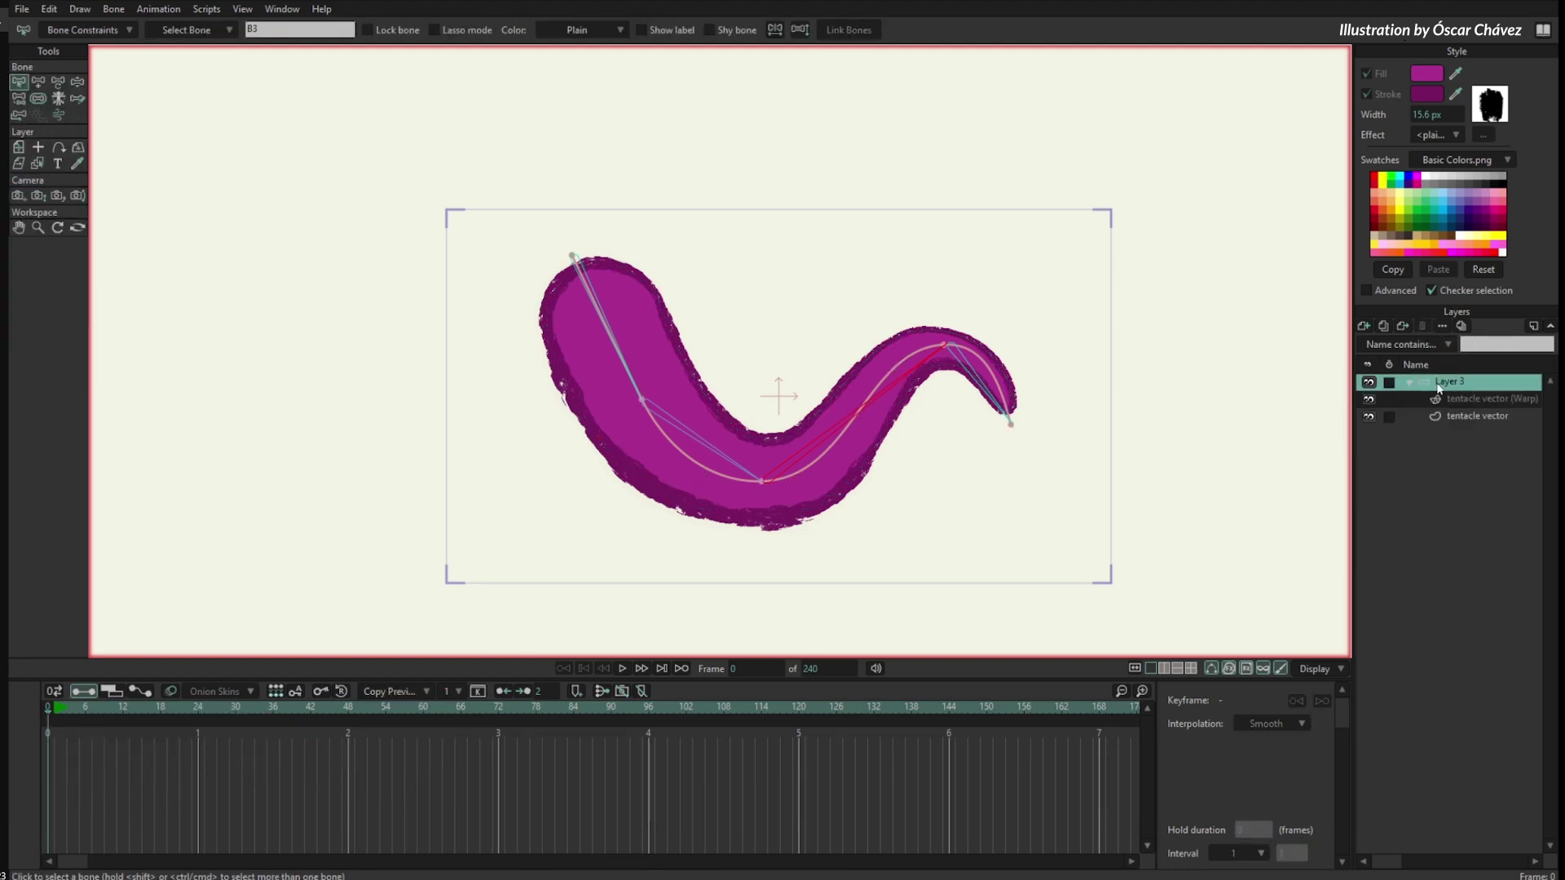
- Duplicate the tentacle shape on the tentacle vector layer, flip the copy horizontally and place it to the left of the original
{"action": "left_click", "coordinate": [1475, 417]}
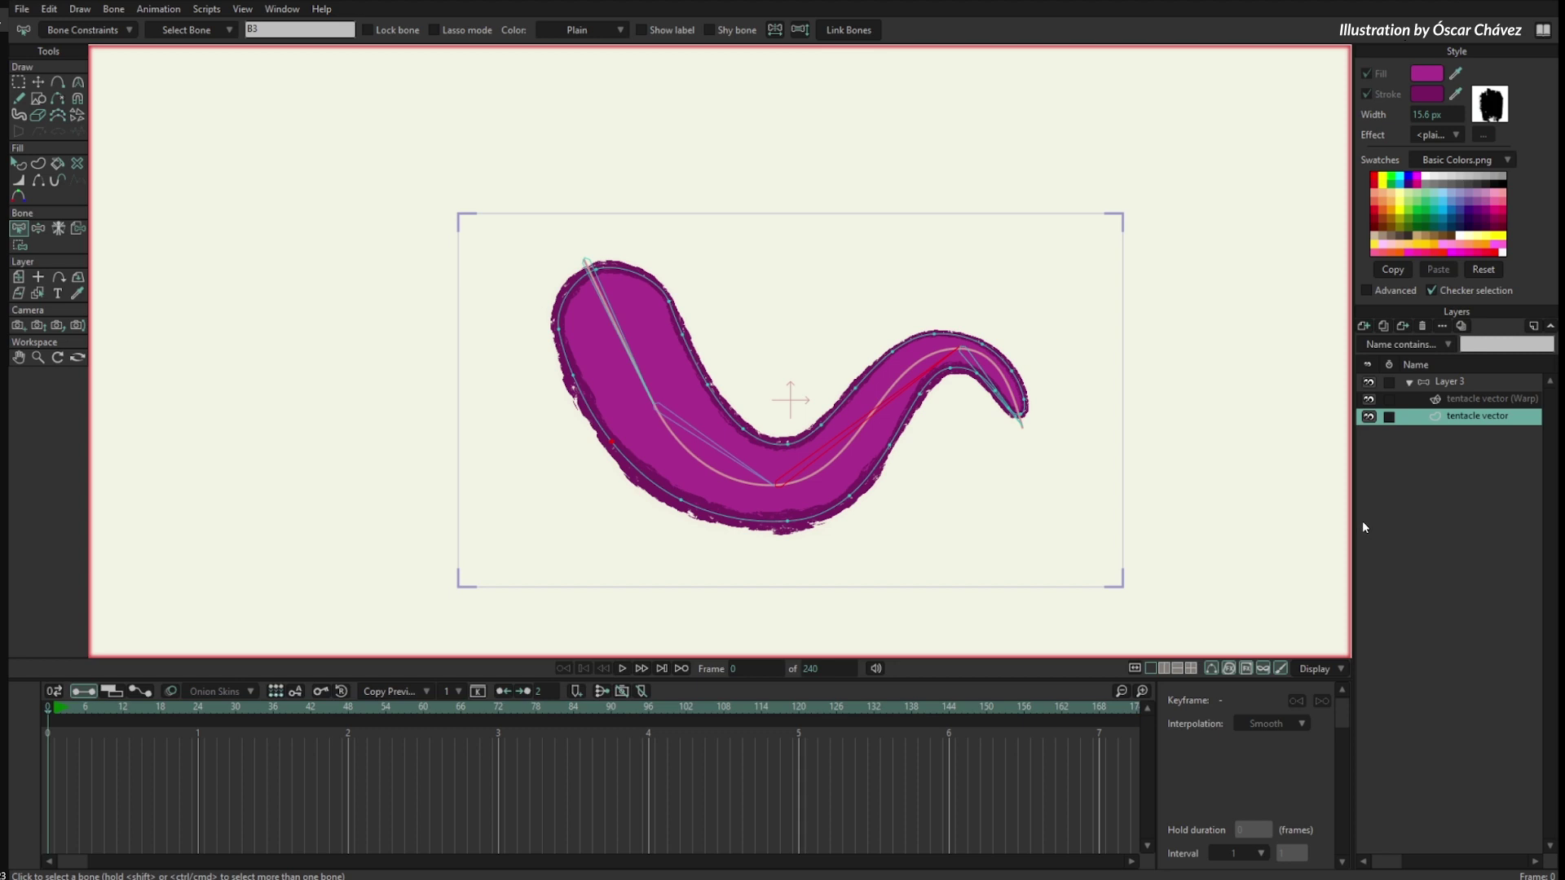
{"action": "left_click", "coordinate": [18, 82]}
{"action": "mouse_move", "coordinate": [1131, 312]}
{"action": "left_mouse_down"}
{"action": "mouse_move", "coordinate": [724, 180]}
{"action": "mouse_move", "coordinate": [460, 360]}
{"action": "mouse_move", "coordinate": [924, 565]}
{"action": "mouse_move", "coordinate": [1188, 338]}
{"action": "mouse_move", "coordinate": [1179, 494]}
{"action": "mouse_move", "coordinate": [1153, 463]}
{"action": "mouse_move", "coordinate": [1162, 340]}
{"action": "mouse_move", "coordinate": [1102, 385]}
{"action": "mouse_move", "coordinate": [1109, 328]}
{"action": "left_mouse_up"}
{"action": "key", "text": "t"}
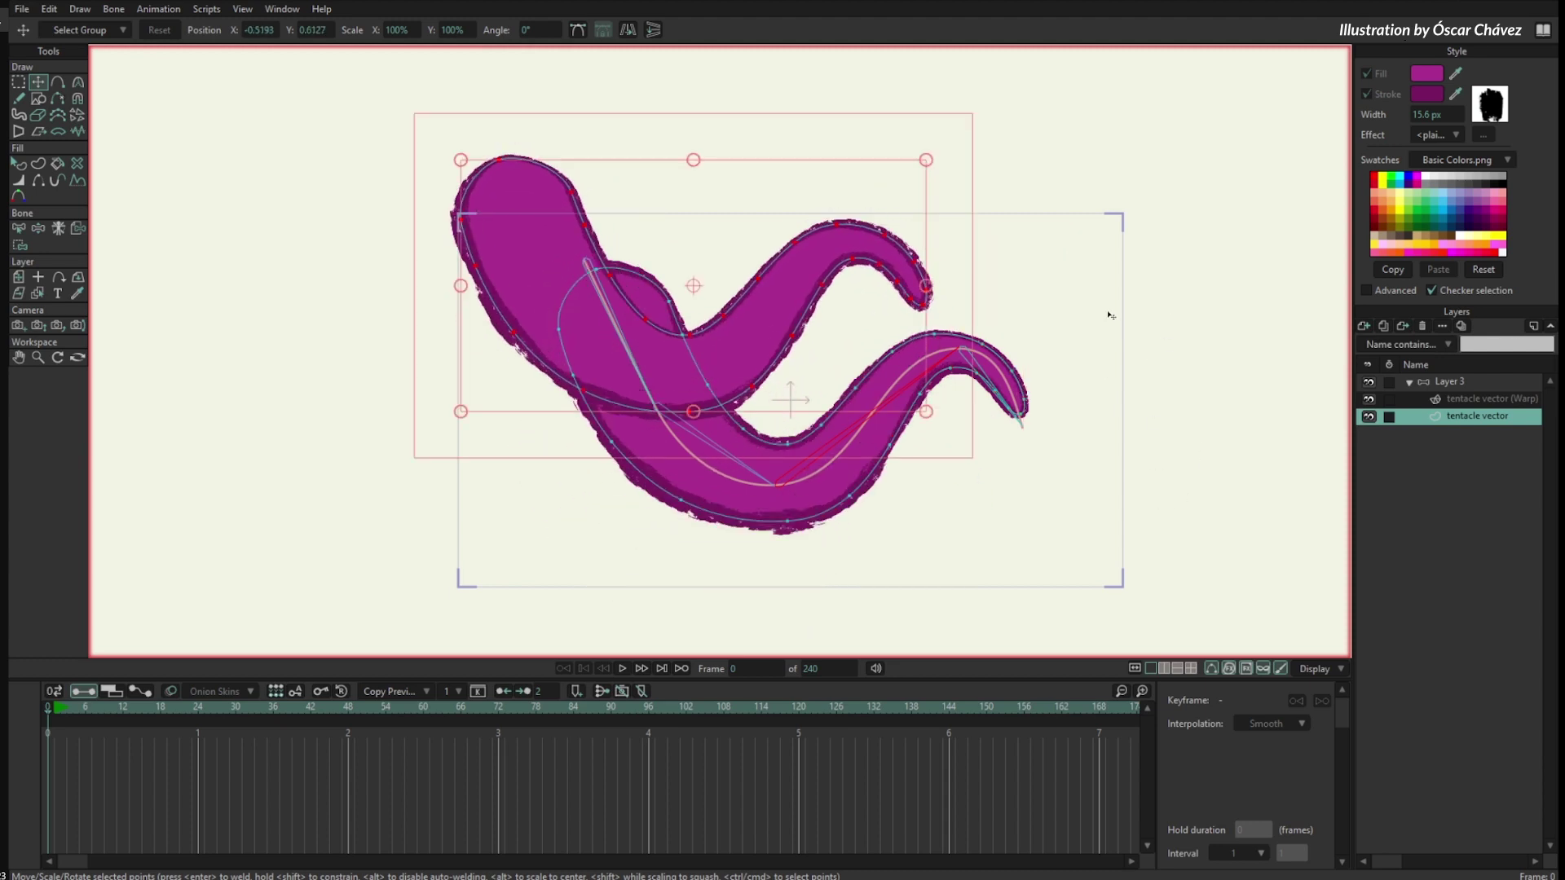
{"action": "left_click", "coordinate": [627, 30]}
{"action": "left_click_drag", "start_coordinate": [851, 299], "coordinate": [413, 405]}
{"action": "left_click_drag", "start_coordinate": [420, 406], "coordinate": [564, 431]}
{"action": "scroll", "coordinate": [696, 489], "scroll_direction": "down", "scroll_amount": 2}
- Duplicate the curver on the tentacle vector (Warp) layer, flip the copy horizontally and align it with the mirrored tentacle
{"action": "left_click", "coordinate": [1474, 403]}
{"action": "key", "text": "g"}
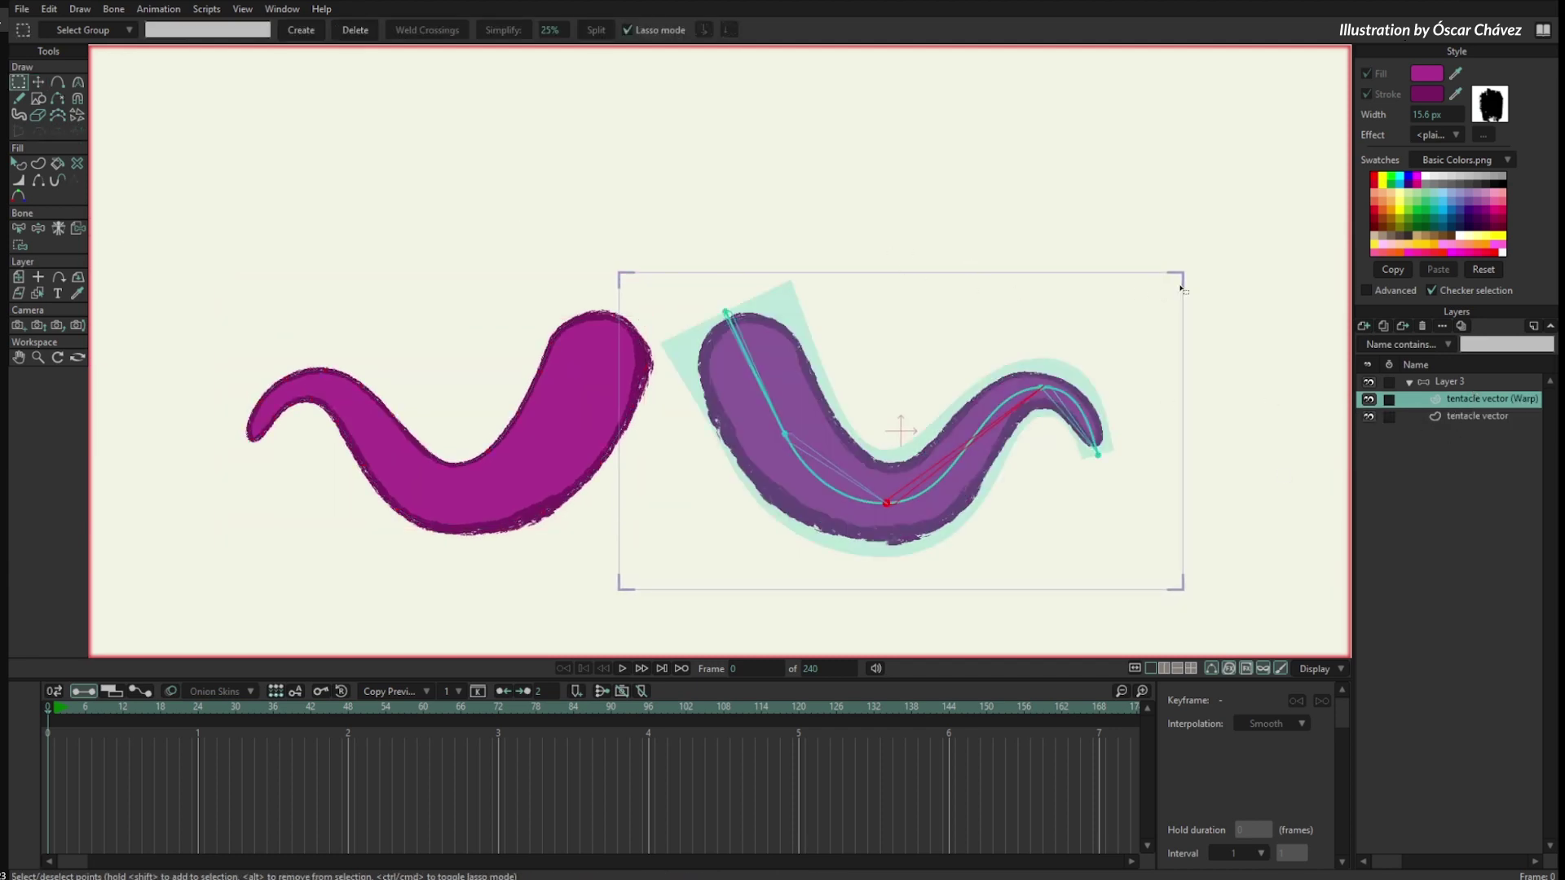
{"action": "mouse_move", "coordinate": [787, 265]}
{"action": "left_mouse_down"}
{"action": "mouse_move", "coordinate": [719, 266]}
{"action": "mouse_move", "coordinate": [690, 401]}
{"action": "mouse_move", "coordinate": [876, 575]}
{"action": "mouse_move", "coordinate": [1182, 427]}
{"action": "mouse_move", "coordinate": [1177, 386]}
{"action": "mouse_move", "coordinate": [1168, 417]}
{"action": "left_mouse_up"}
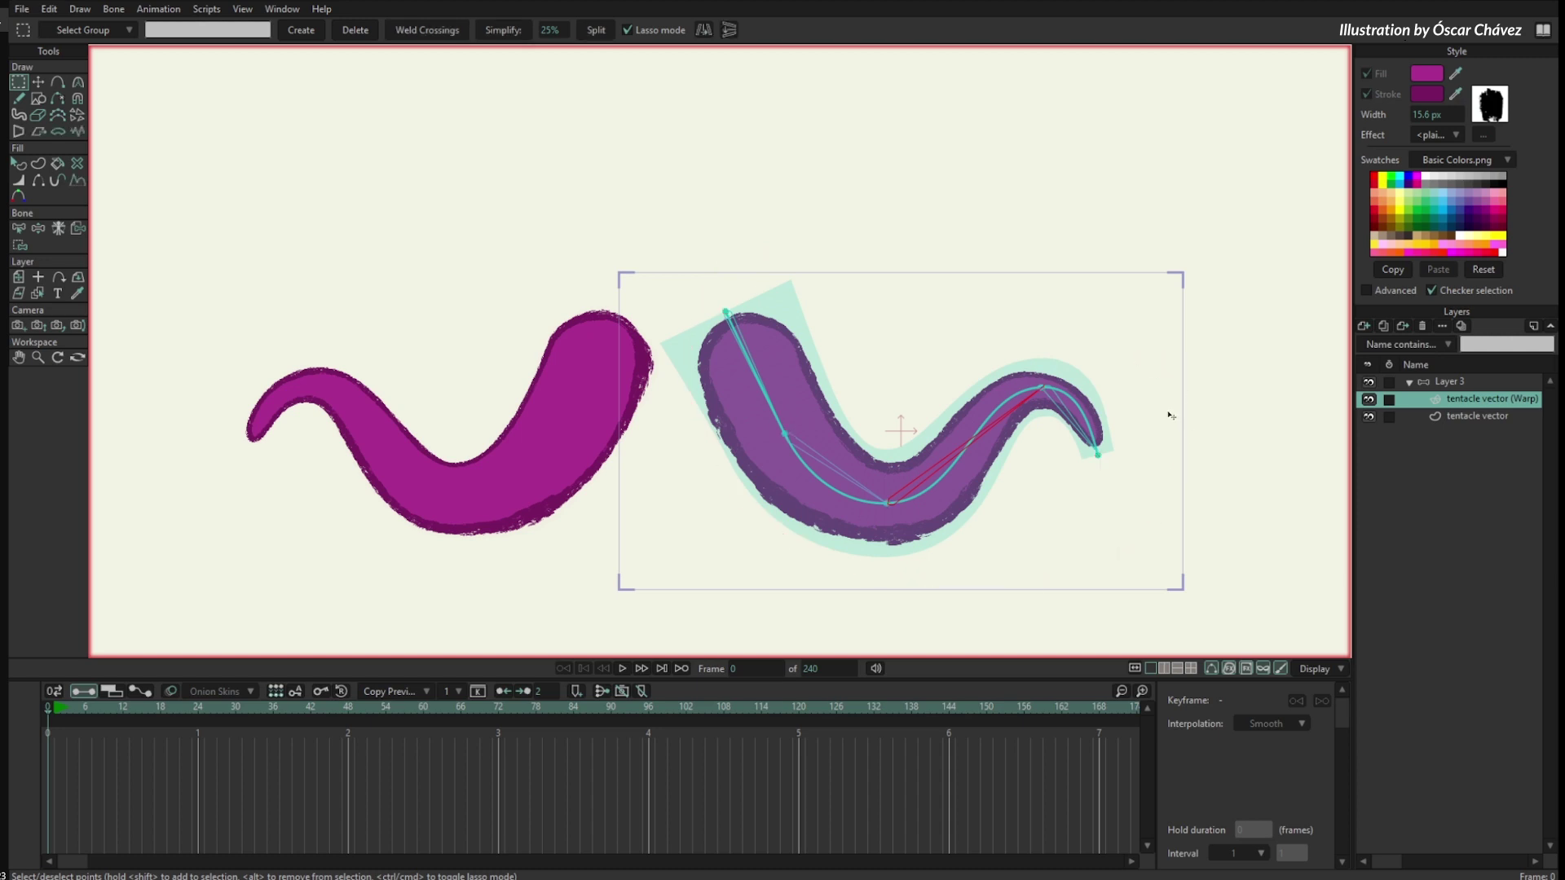
{"action": "key", "text": "t"}
{"action": "left_click", "coordinate": [627, 33]}
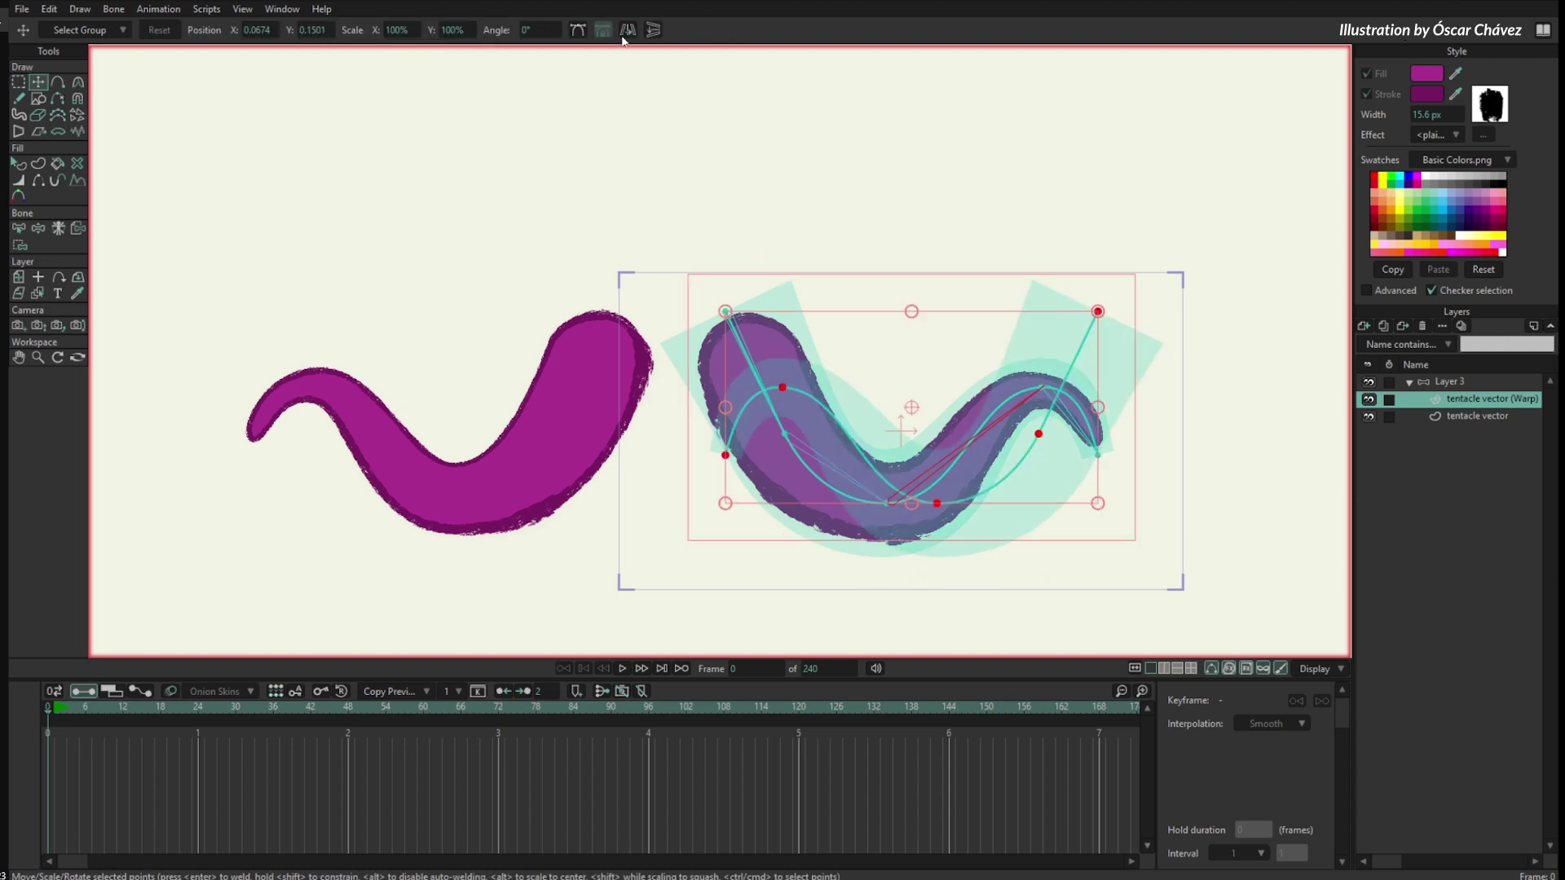
{"action": "left_click_drag", "start_coordinate": [1161, 515], "coordinate": [698, 514]}
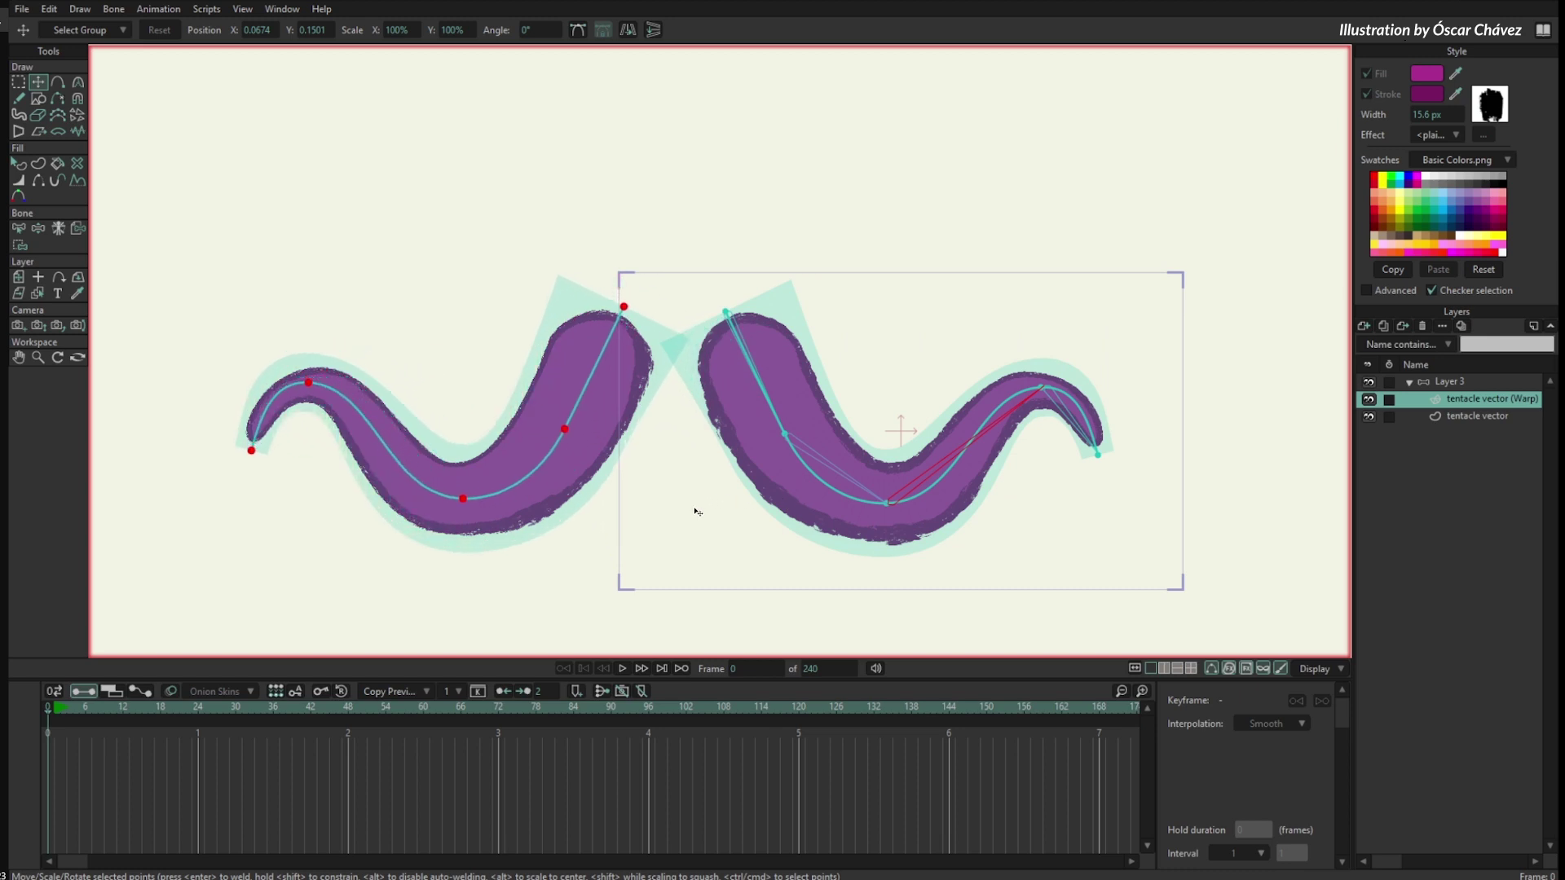
{"action": "left_click", "coordinate": [717, 620]}
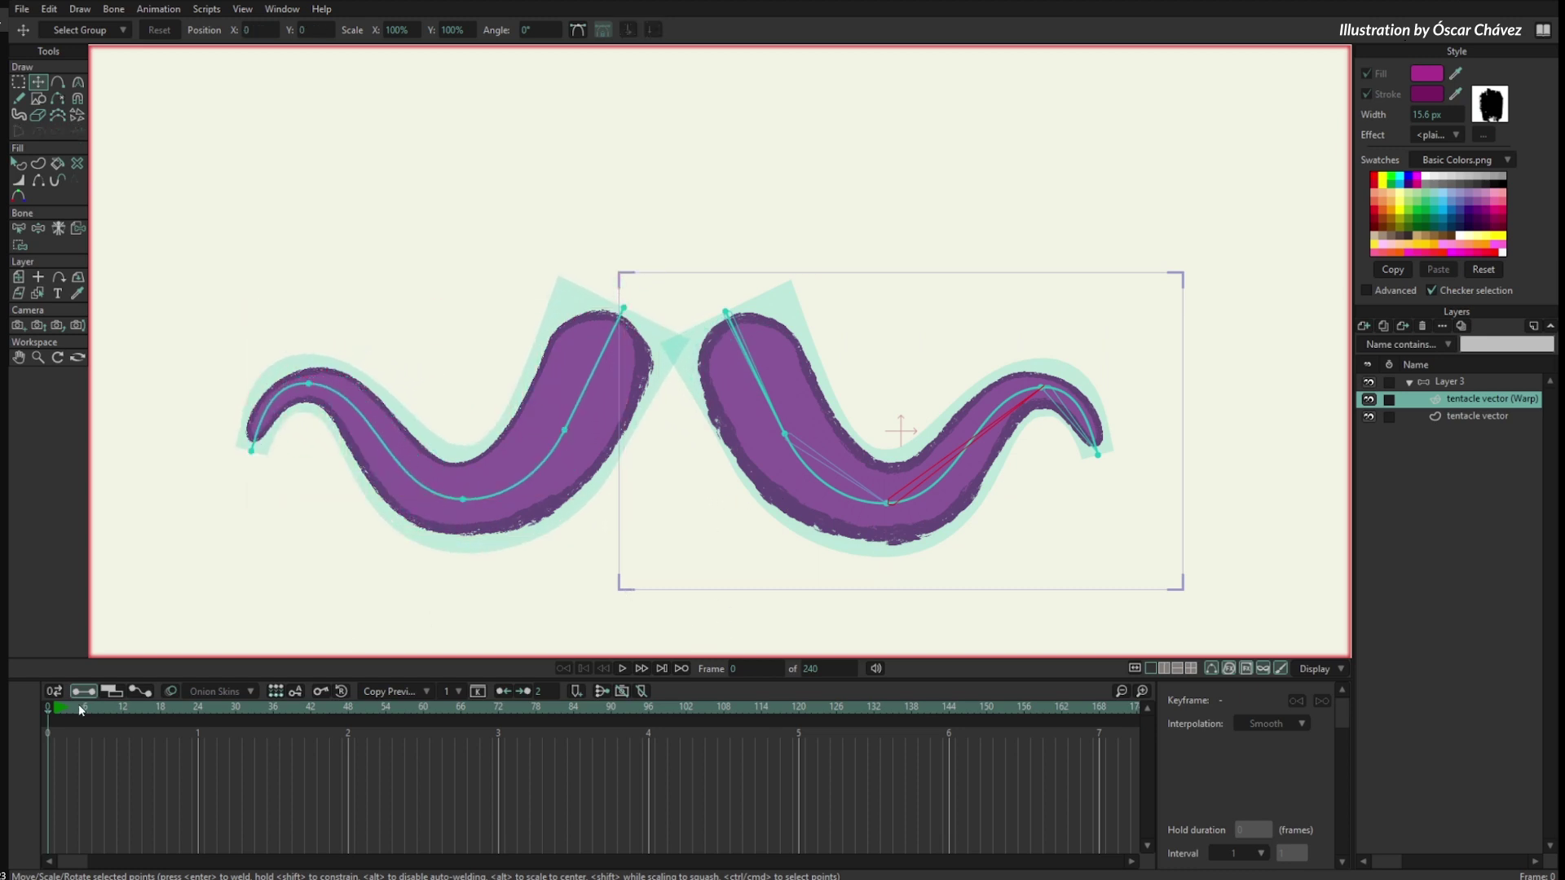
- At frame 9, reposition the curver points of both tentacles, curling the right tentacle's tip upwards
{"action": "left_click", "coordinate": [83, 712]}
{"action": "left_click_drag", "start_coordinate": [82, 714], "coordinate": [104, 716]}
{"action": "left_click_drag", "start_coordinate": [569, 458], "coordinate": [513, 398]}
{"action": "left_click_drag", "start_coordinate": [489, 531], "coordinate": [497, 568]}
{"action": "left_click_drag", "start_coordinate": [804, 410], "coordinate": [812, 365]}
{"action": "left_click_drag", "start_coordinate": [887, 504], "coordinate": [851, 538]}
{"action": "left_click_drag", "start_coordinate": [1042, 387], "coordinate": [1011, 473]}
{"action": "left_click_drag", "start_coordinate": [1098, 455], "coordinate": [1035, 257]}
{"action": "left_click_drag", "start_coordinate": [1011, 473], "coordinate": [1060, 406]}
{"action": "mouse_move", "coordinate": [851, 539]}
{"action": "left_mouse_down"}
{"action": "mouse_move", "coordinate": [917, 433]}
{"action": "mouse_move", "coordinate": [862, 513]}
{"action": "left_mouse_up"}
- Refine the left tentacle's pose at frame 9 by lowering its tip and shifting its middle curver points
{"action": "left_click_drag", "start_coordinate": [471, 534], "coordinate": [512, 541]}
{"action": "left_click_drag", "start_coordinate": [251, 451], "coordinate": [225, 518]}
{"action": "left_click_drag", "start_coordinate": [308, 383], "coordinate": [312, 424]}
{"action": "left_click_drag", "start_coordinate": [512, 541], "coordinate": [476, 443]}
{"action": "left_click_drag", "start_coordinate": [509, 367], "coordinate": [516, 387]}
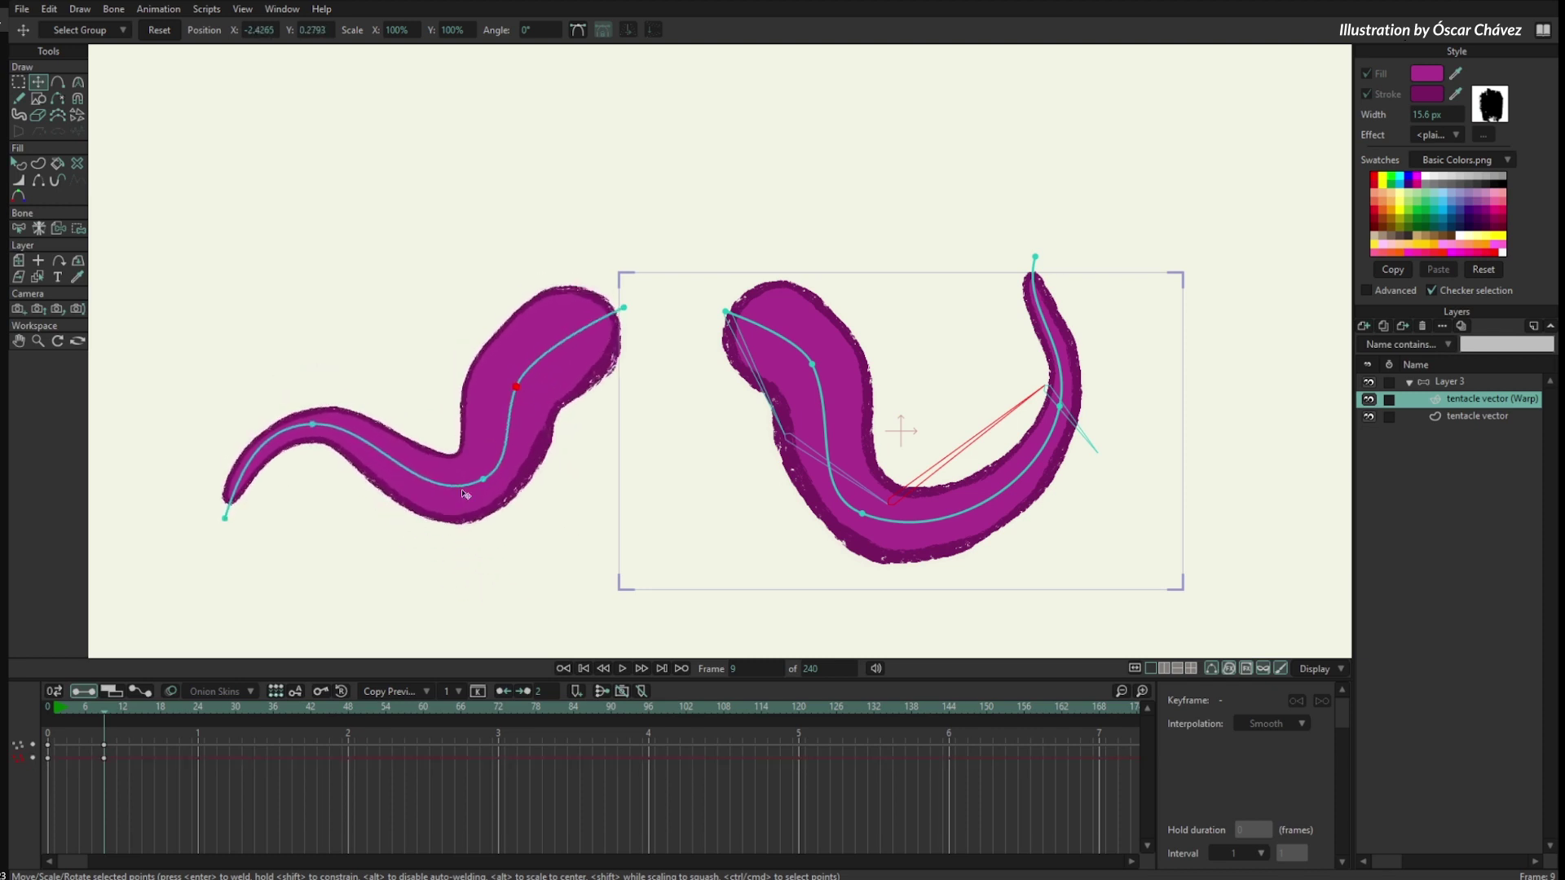
{"action": "left_click_drag", "start_coordinate": [476, 443], "coordinate": [507, 518]}
- At frame 0, draw a circular head over both tentacle bases on the tentacle vector layer and widen its outline to 232%
{"action": "left_click", "coordinate": [47, 708]}
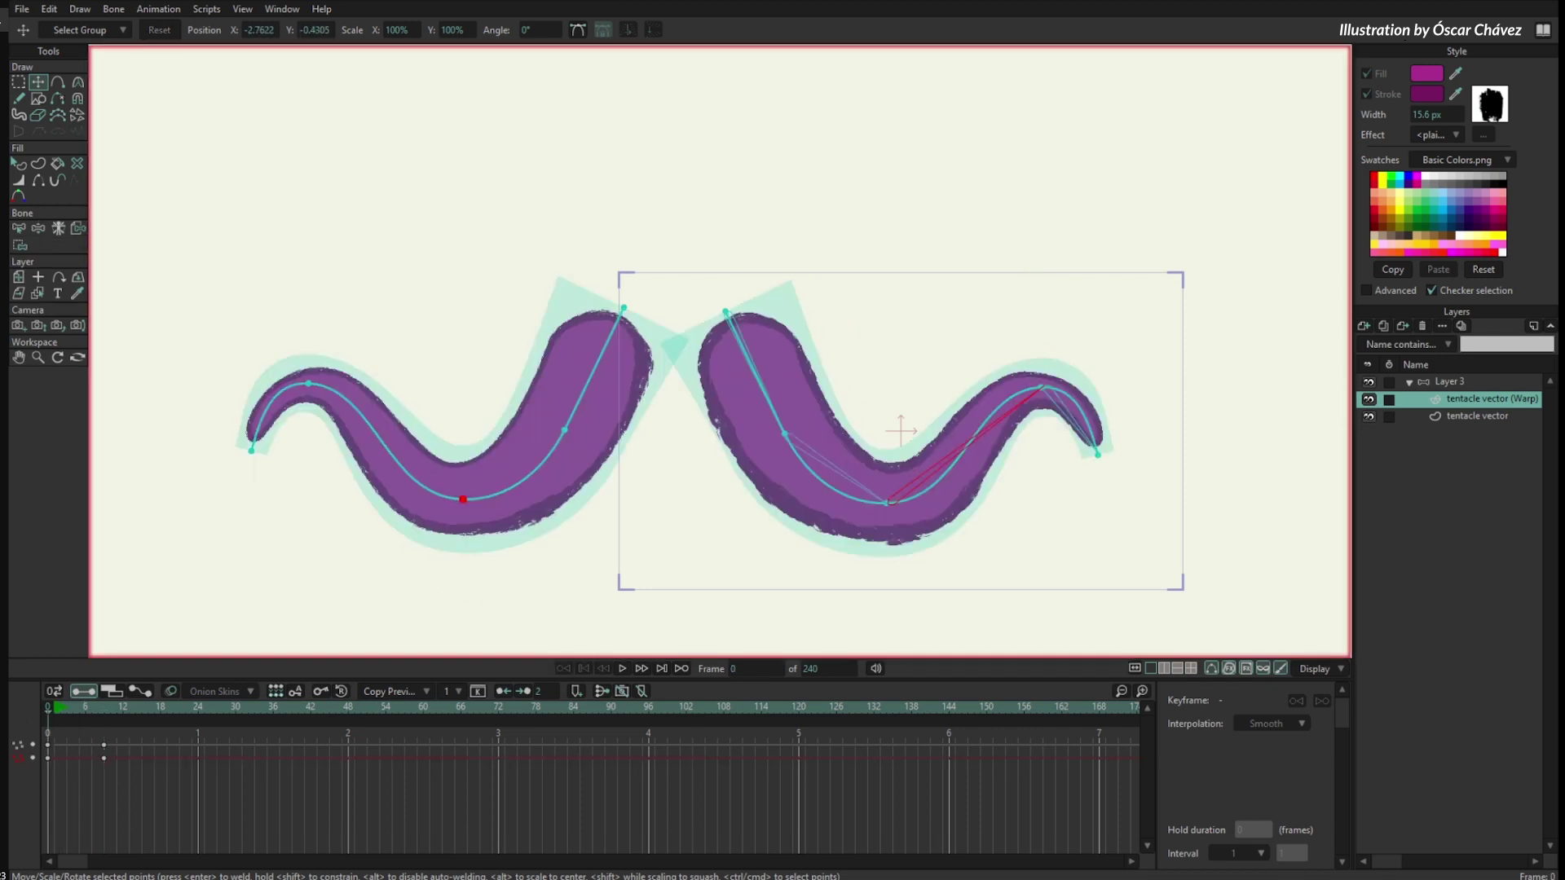
{"action": "left_click", "coordinate": [1473, 415]}
{"action": "key", "text": "e"}
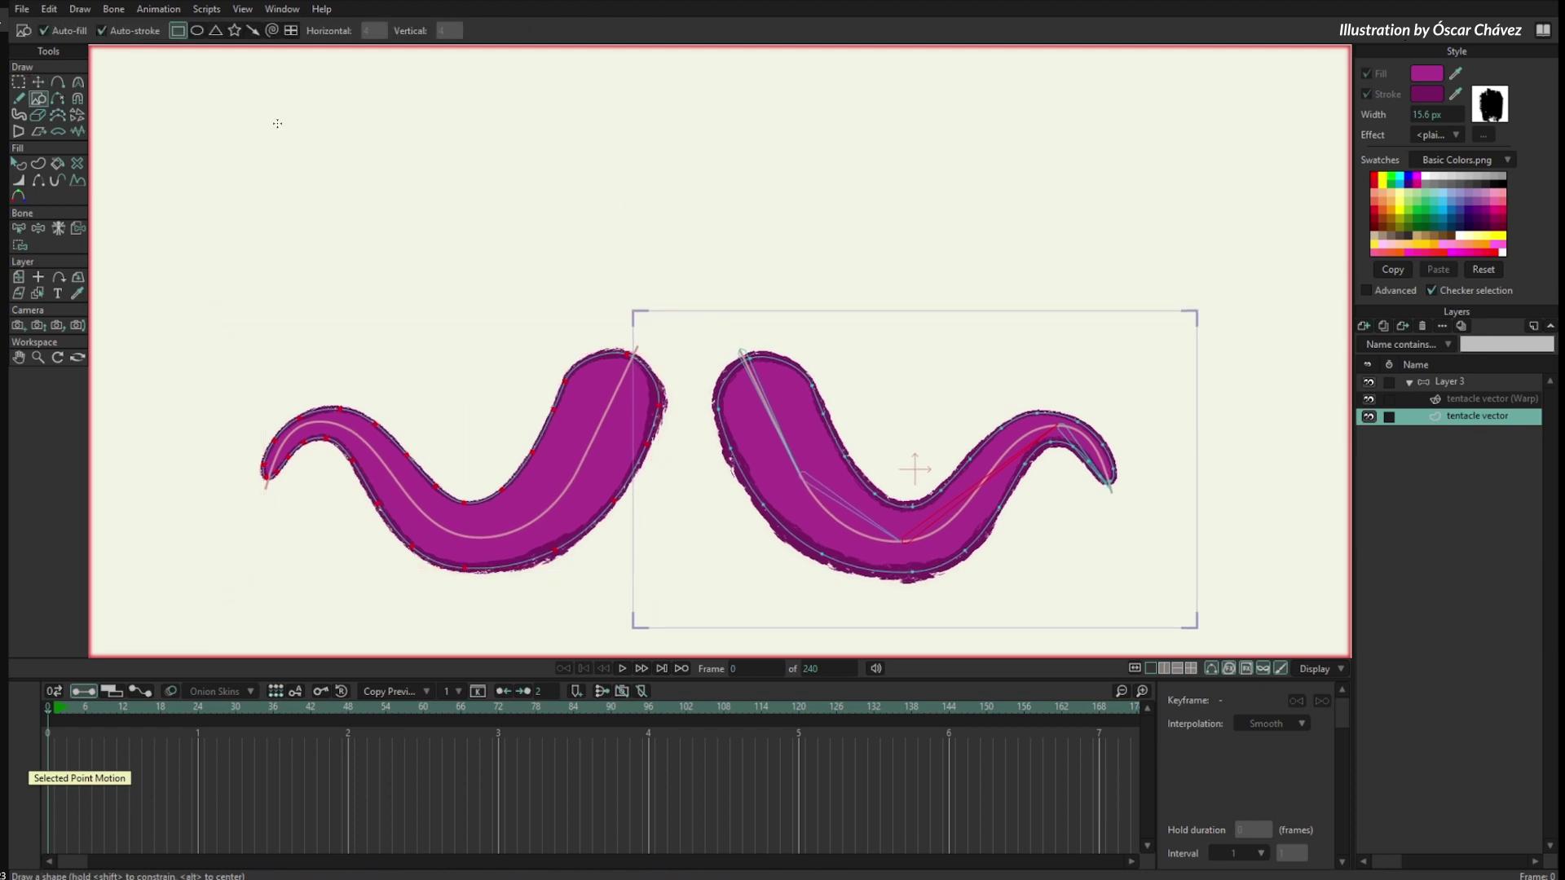
{"action": "left_click", "coordinate": [196, 32]}
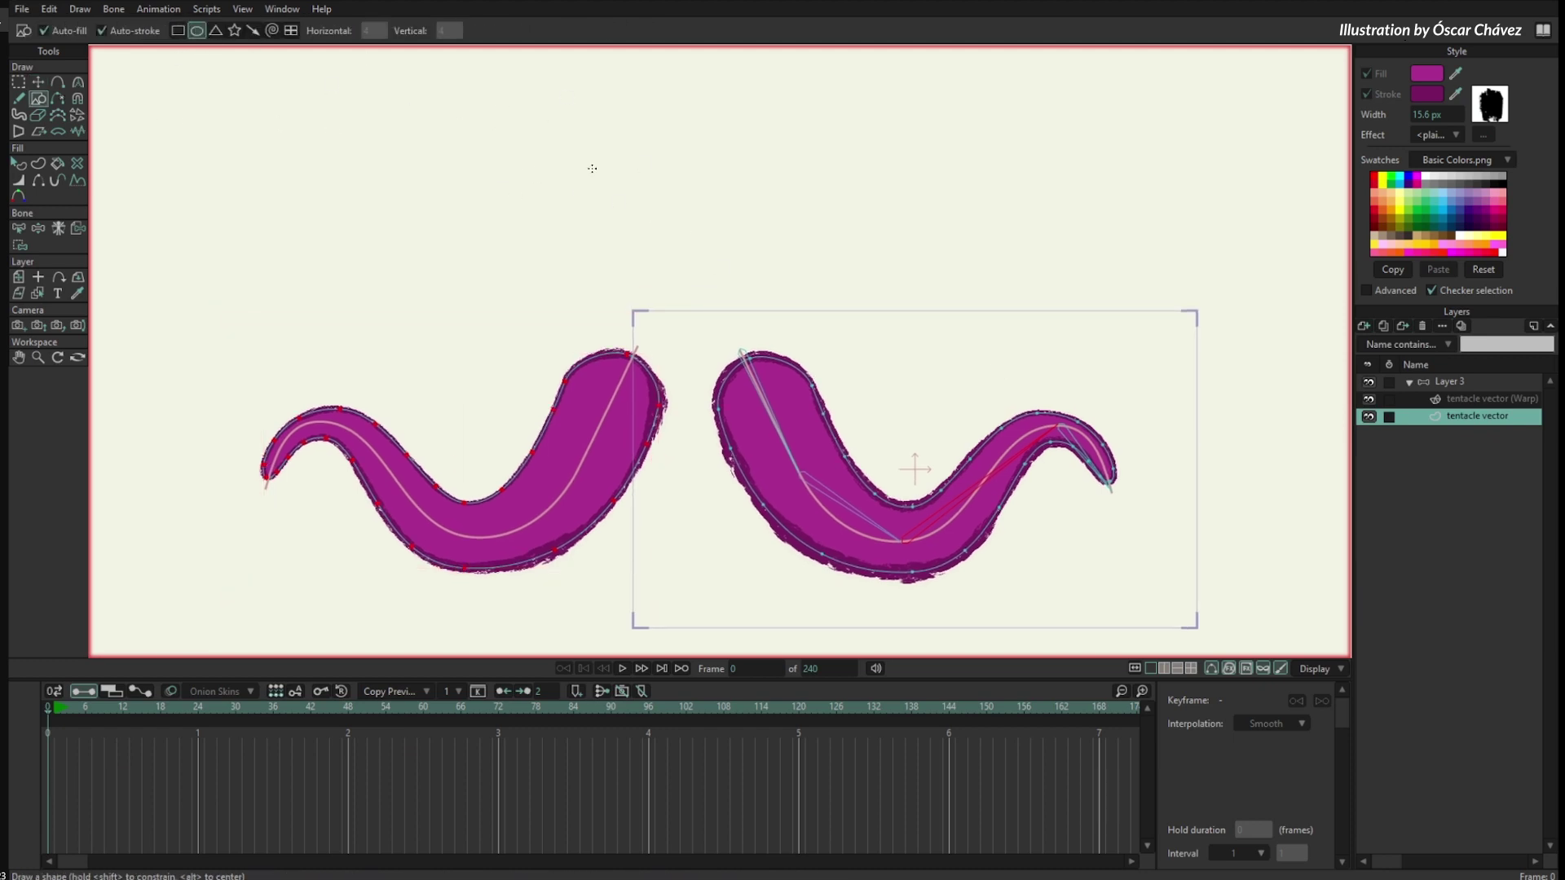
{"action": "left_click_drag", "start_coordinate": [557, 161], "coordinate": [833, 430]}
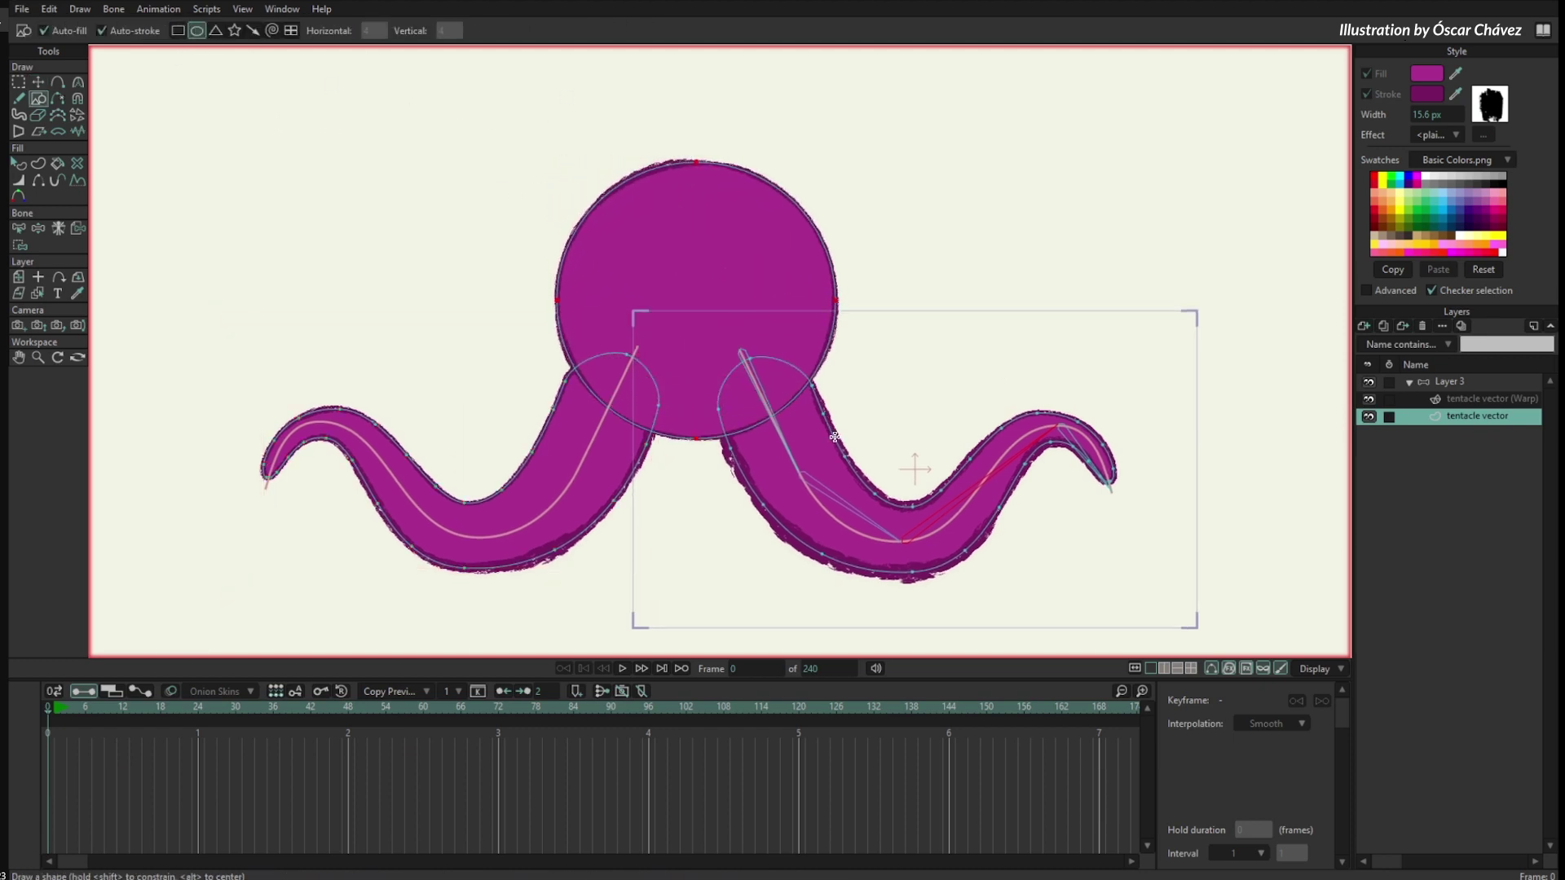
{"action": "key", "text": "w"}
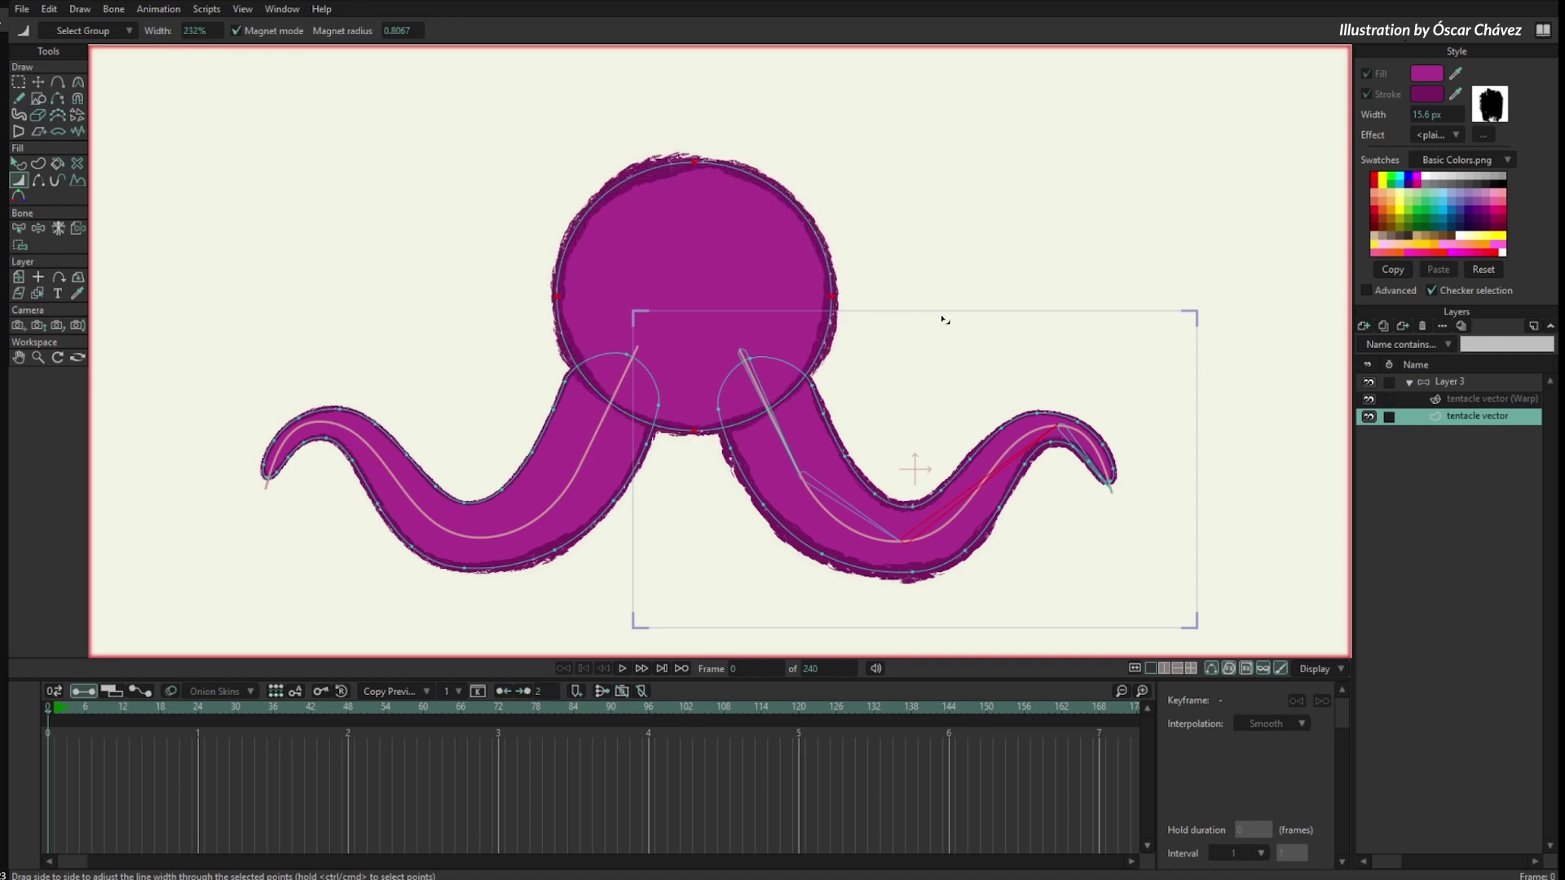
- Combine the head circle and both tentacles into a single union shape
{"action": "key", "text": "q"}
{"action": "left_click", "coordinate": [744, 228]}
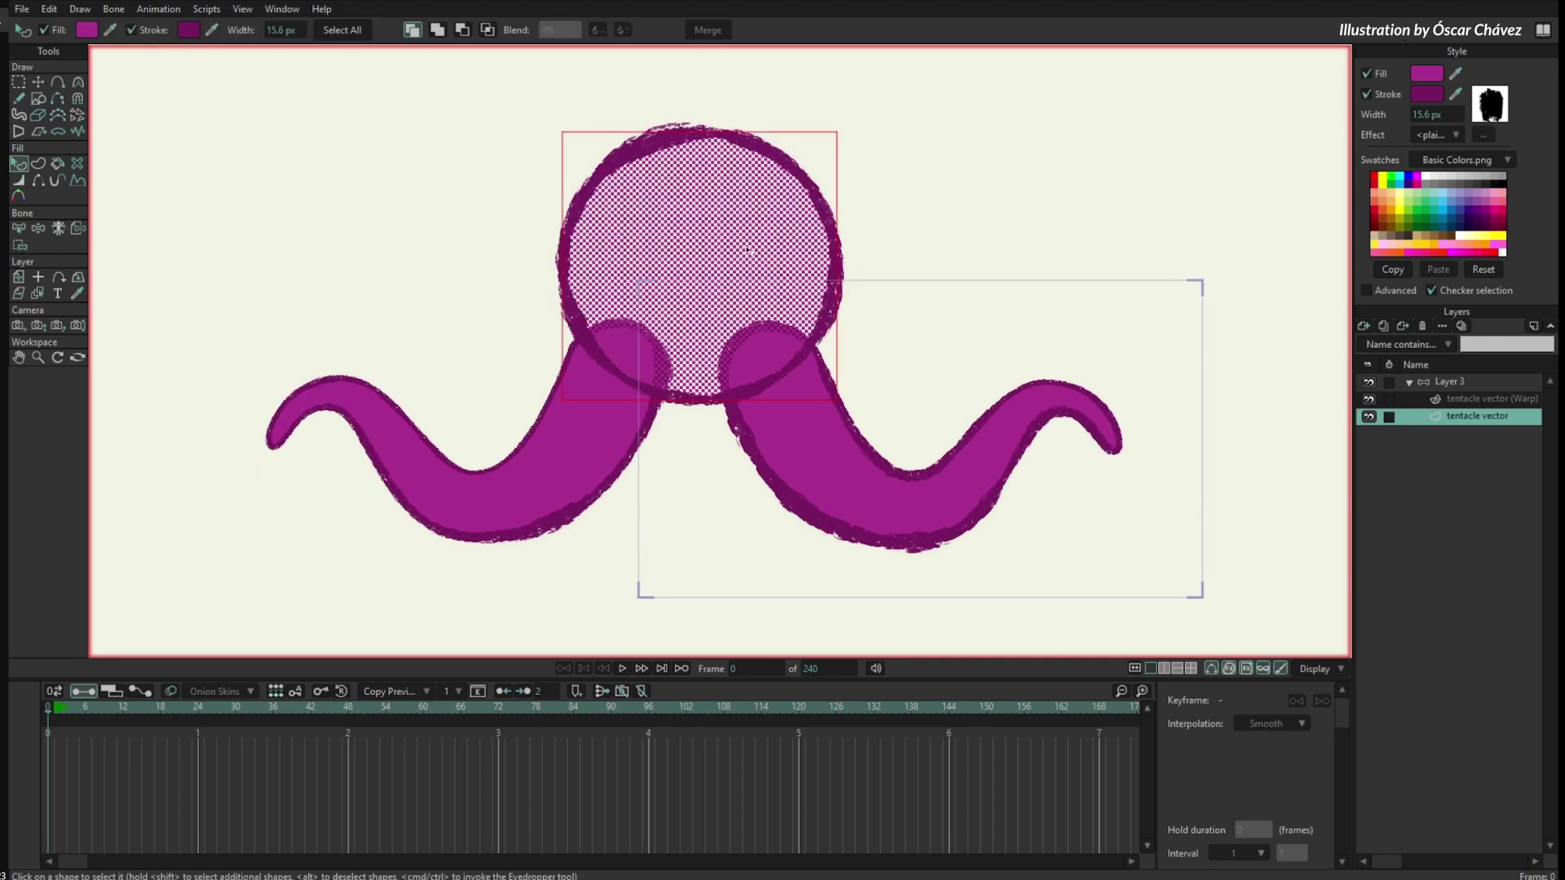
{"action": "left_click", "coordinate": [437, 31]}
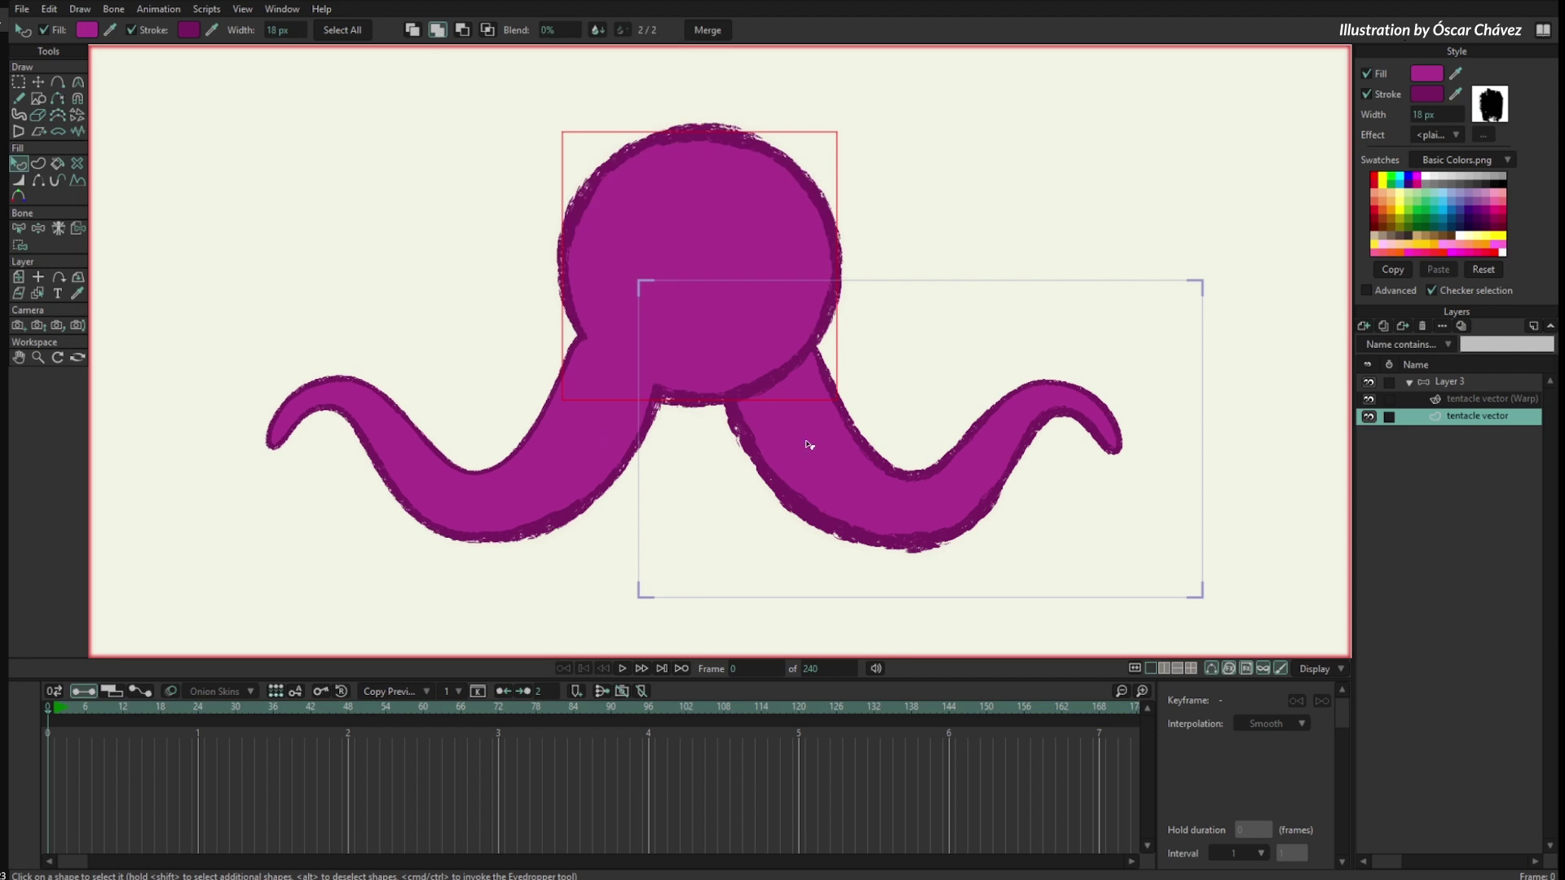
{"action": "left_click", "coordinate": [619, 434]}
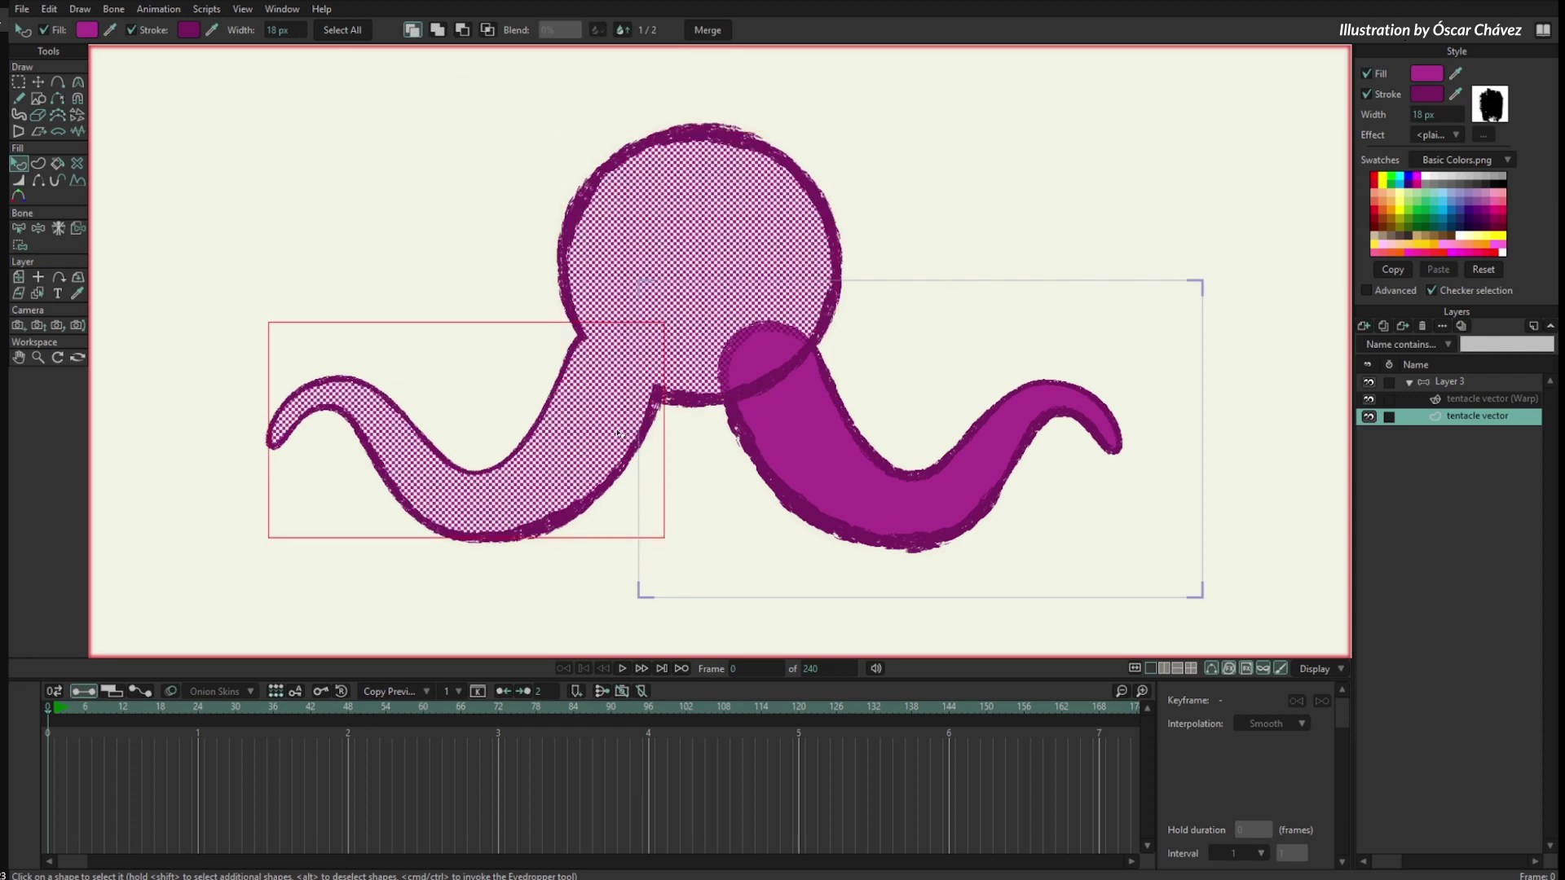
{"action": "left_click", "coordinate": [438, 31]}
{"action": "left_click", "coordinate": [443, 175]}
{"action": "key", "text": "g"}
{"action": "key", "text": "q"}
{"action": "left_click", "coordinate": [698, 244]}
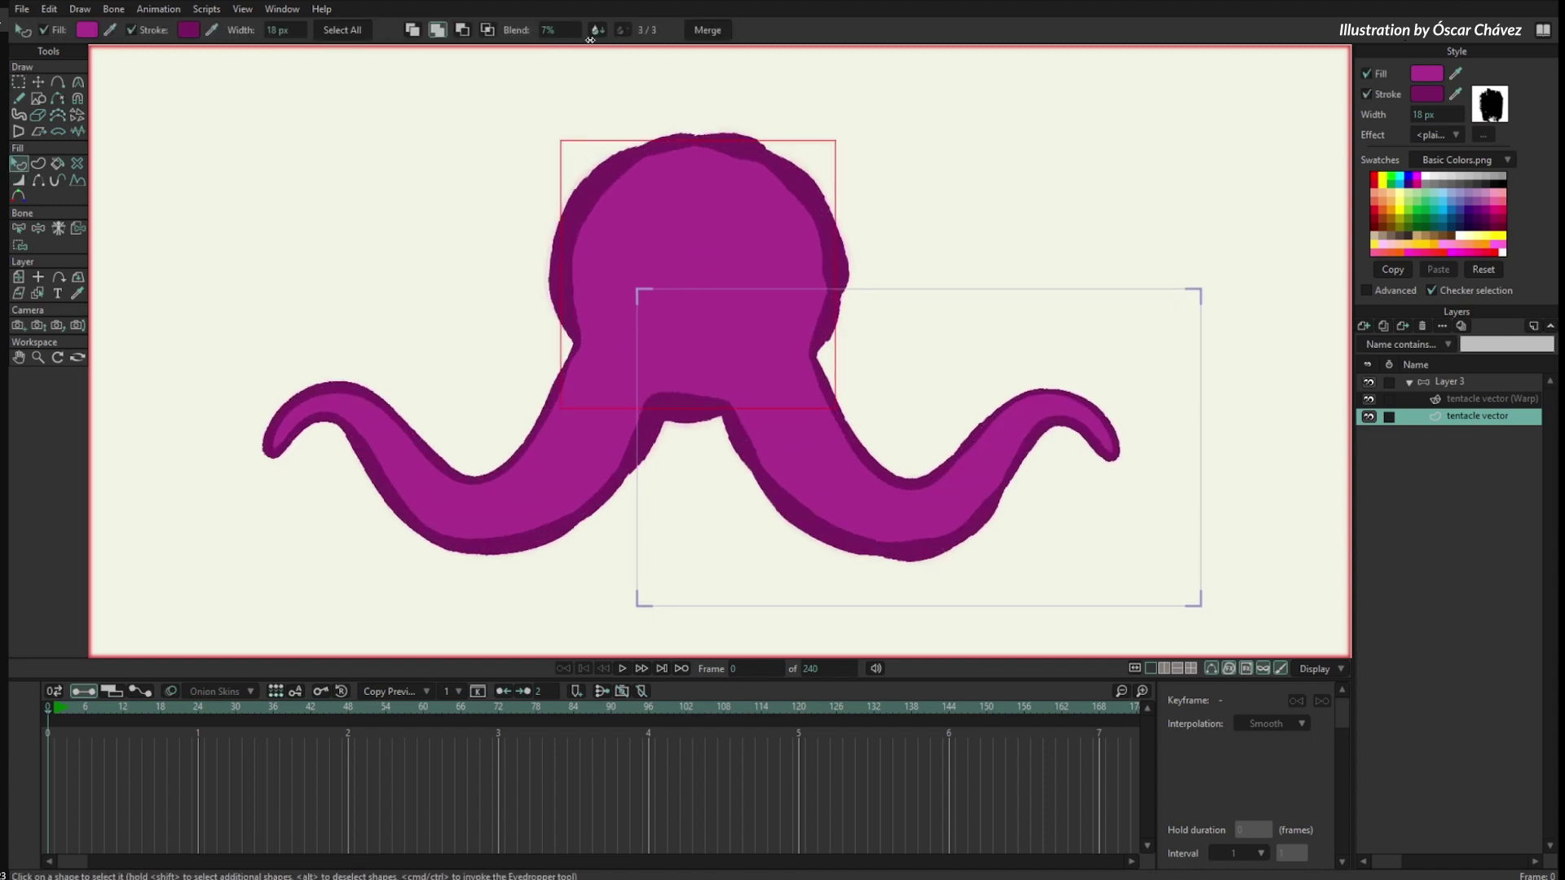
- Set the union's blend to 31% and its stroke width to 10 px, leaving the brush settings unchanged
{"action": "left_click_drag", "start_coordinate": [528, 31], "coordinate": [741, 57]}
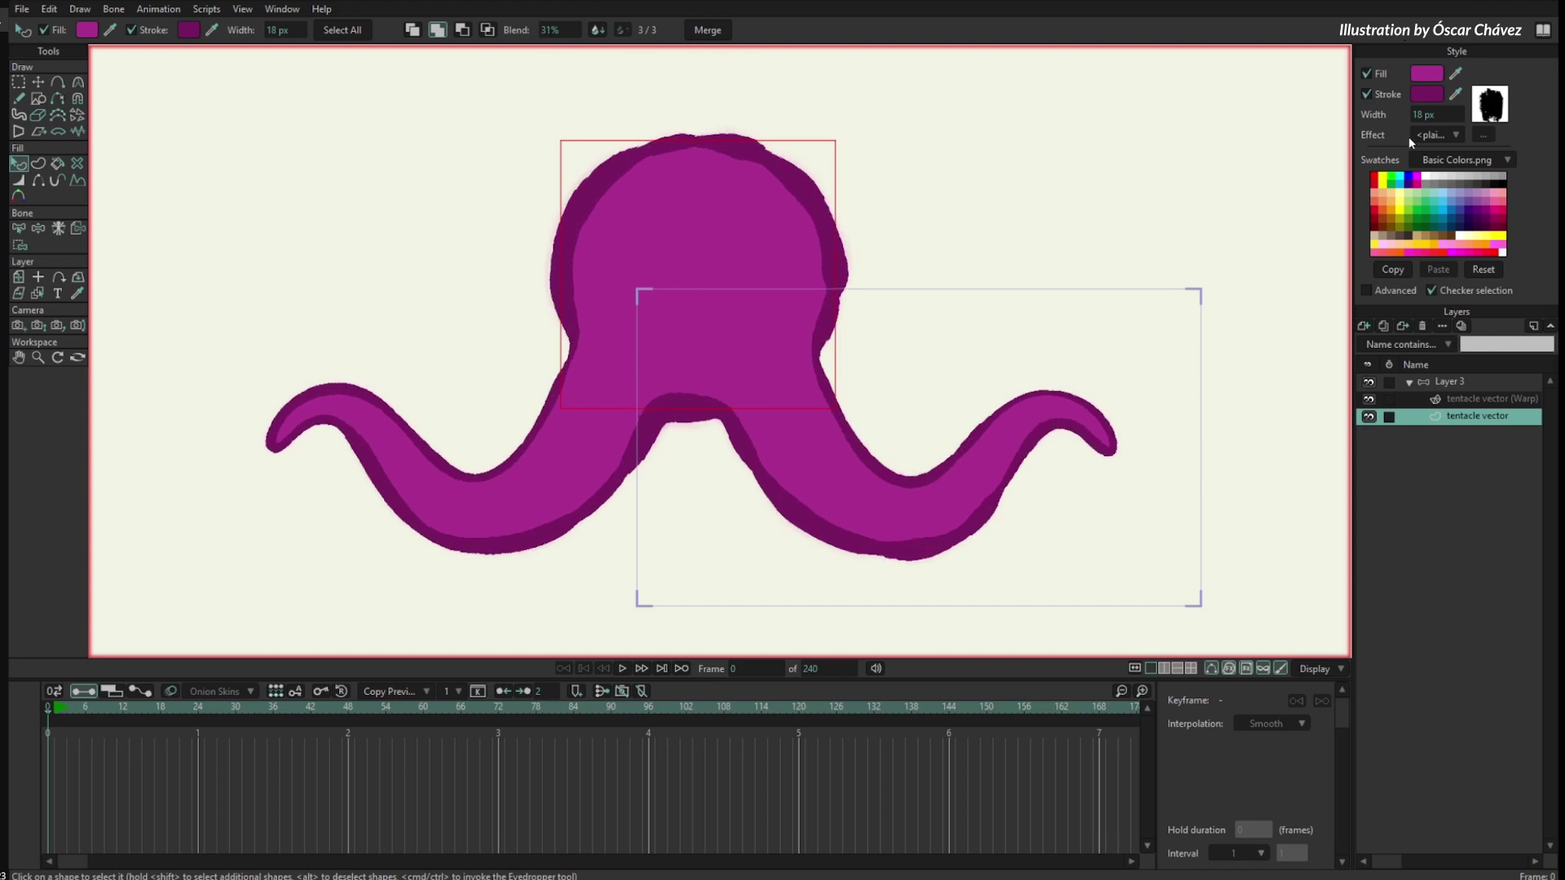
{"action": "left_click", "coordinate": [1488, 103]}
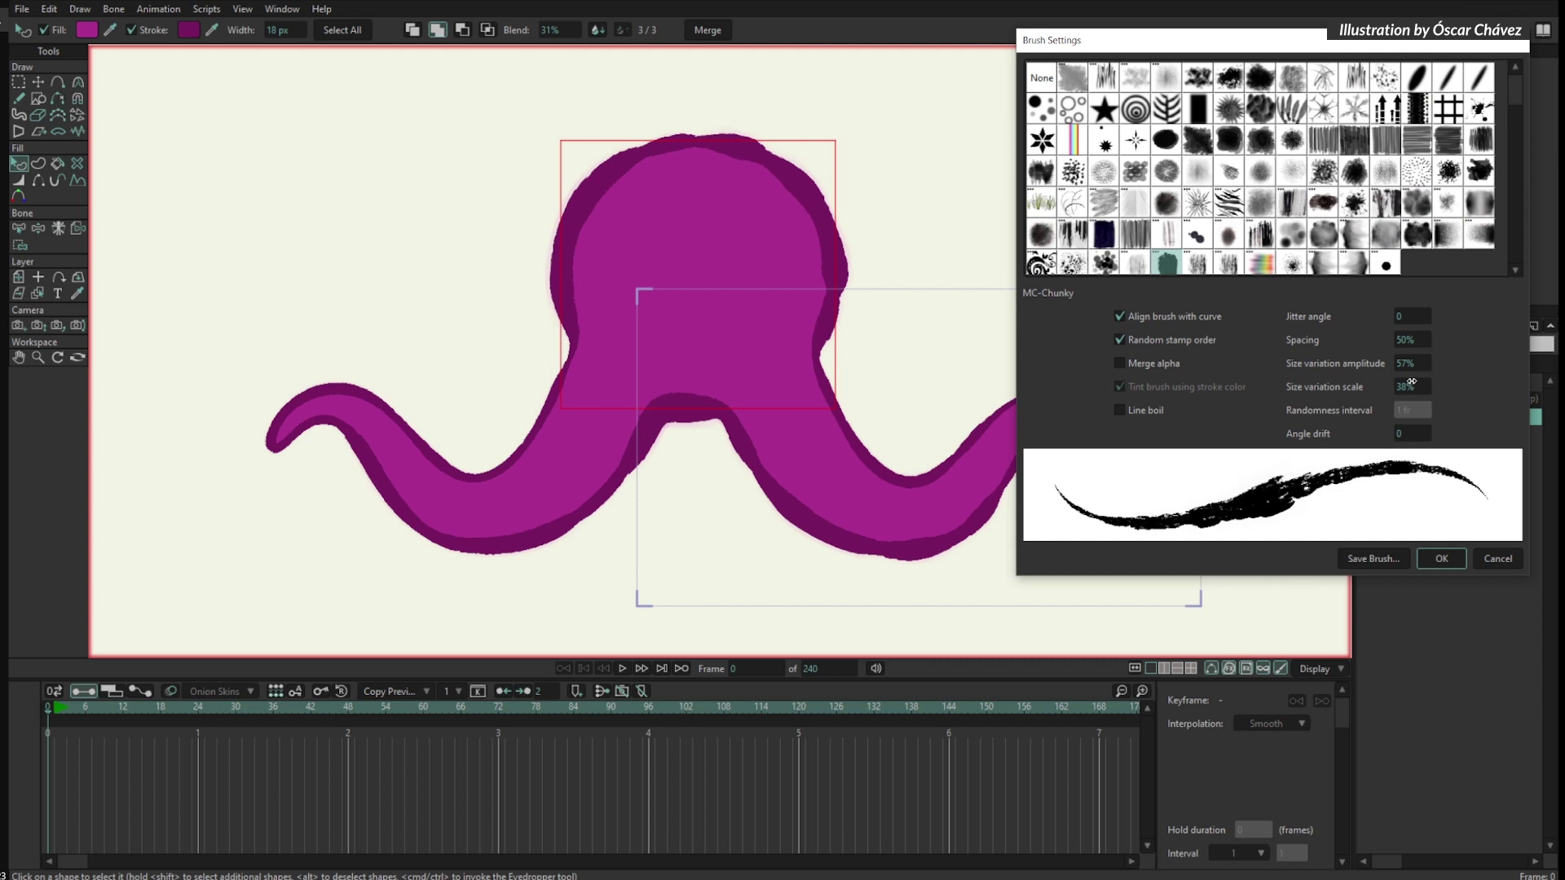
{"action": "left_click", "coordinate": [1496, 559]}
{"action": "left_click_drag", "start_coordinate": [1436, 114], "coordinate": [1384, 125]}
- At frame 15 on the tentacle vector (Warp) layer, move the right tentacle's curver points upwards to raise the arm
{"action": "left_click_drag", "start_coordinate": [46, 706], "coordinate": [142, 707]}
{"action": "left_click", "coordinate": [1476, 401]}
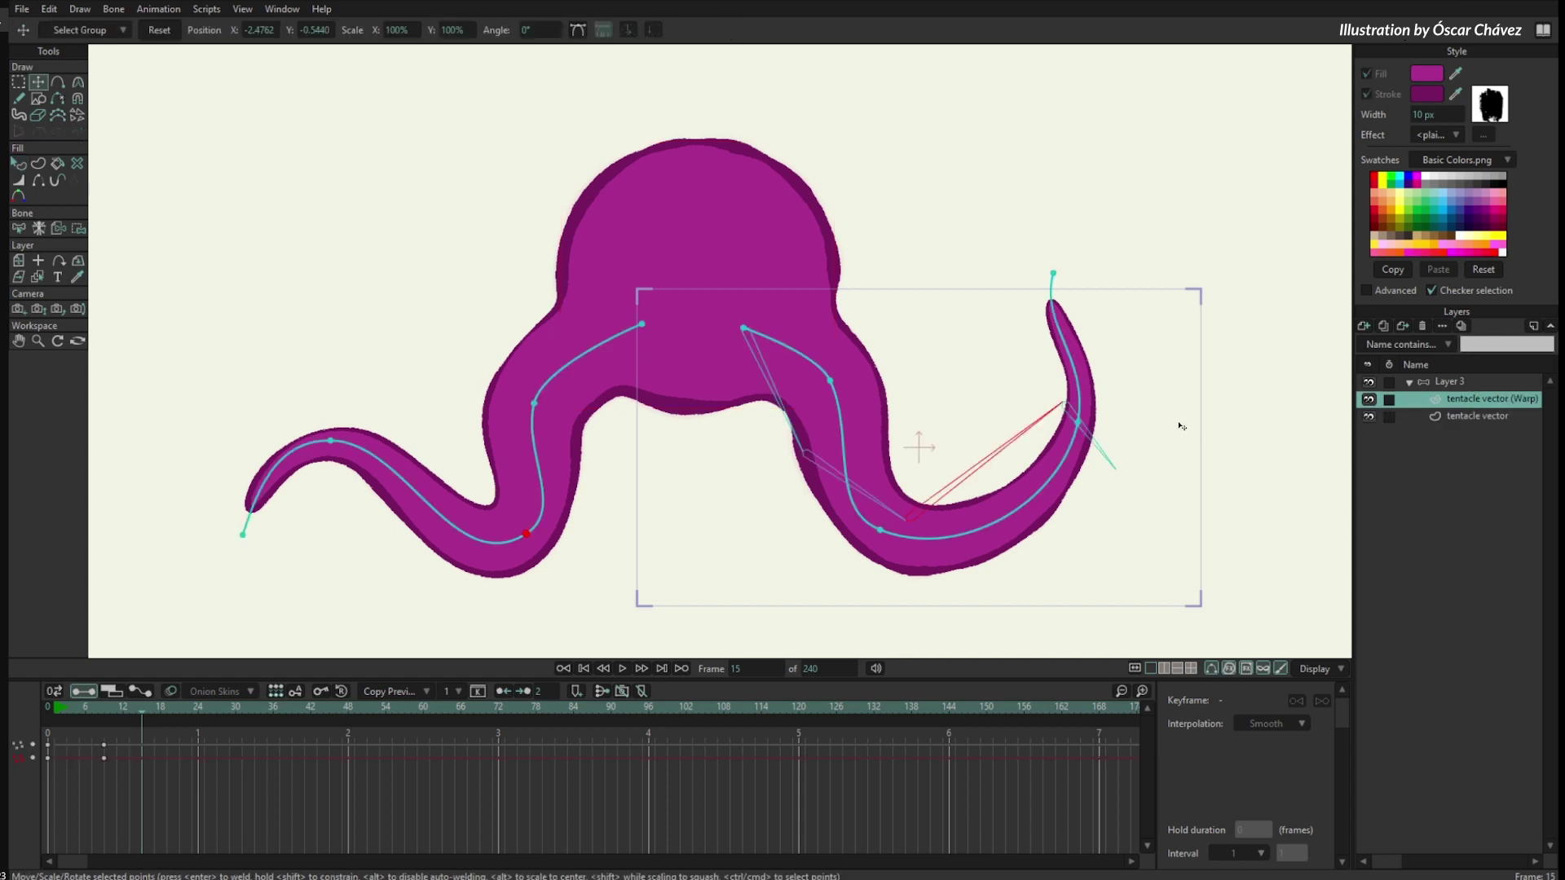
{"action": "left_click_drag", "start_coordinate": [1078, 431], "coordinate": [1125, 314]}
{"action": "left_click_drag", "start_coordinate": [843, 378], "coordinate": [914, 243]}
{"action": "left_click_drag", "start_coordinate": [892, 557], "coordinate": [993, 131]}
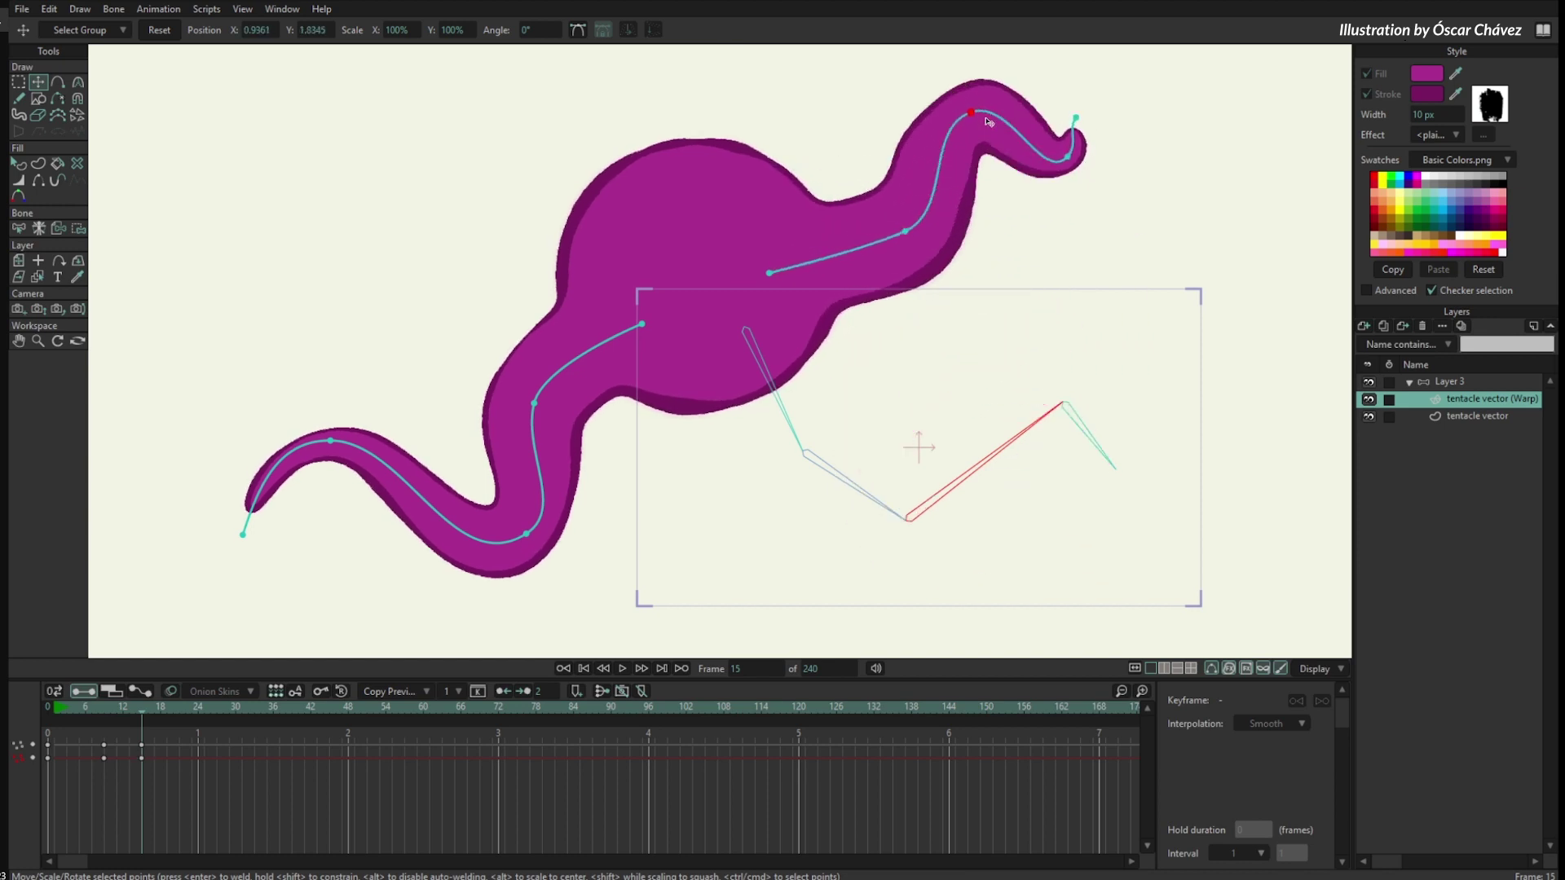
- Raise the left tentacle's base and middle curver points at frame 15 and fold its tip down and inwards
{"action": "left_click_drag", "start_coordinate": [625, 326], "coordinate": [610, 281]}
{"action": "left_click_drag", "start_coordinate": [535, 397], "coordinate": [514, 318]}
{"action": "left_click_drag", "start_coordinate": [526, 541], "coordinate": [512, 468]}
{"action": "left_click_drag", "start_coordinate": [243, 535], "coordinate": [393, 655]}
{"action": "left_click_drag", "start_coordinate": [330, 440], "coordinate": [332, 392]}
{"action": "left_click_drag", "start_coordinate": [512, 462], "coordinate": [470, 475]}
{"action": "left_click_drag", "start_coordinate": [394, 653], "coordinate": [282, 317]}
{"action": "mouse_move", "coordinate": [471, 469]}
{"action": "left_mouse_down"}
{"action": "mouse_move", "coordinate": [492, 479]}
{"action": "mouse_move", "coordinate": [494, 463]}
{"action": "left_mouse_up"}
{"action": "left_click_drag", "start_coordinate": [283, 318], "coordinate": [451, 576]}
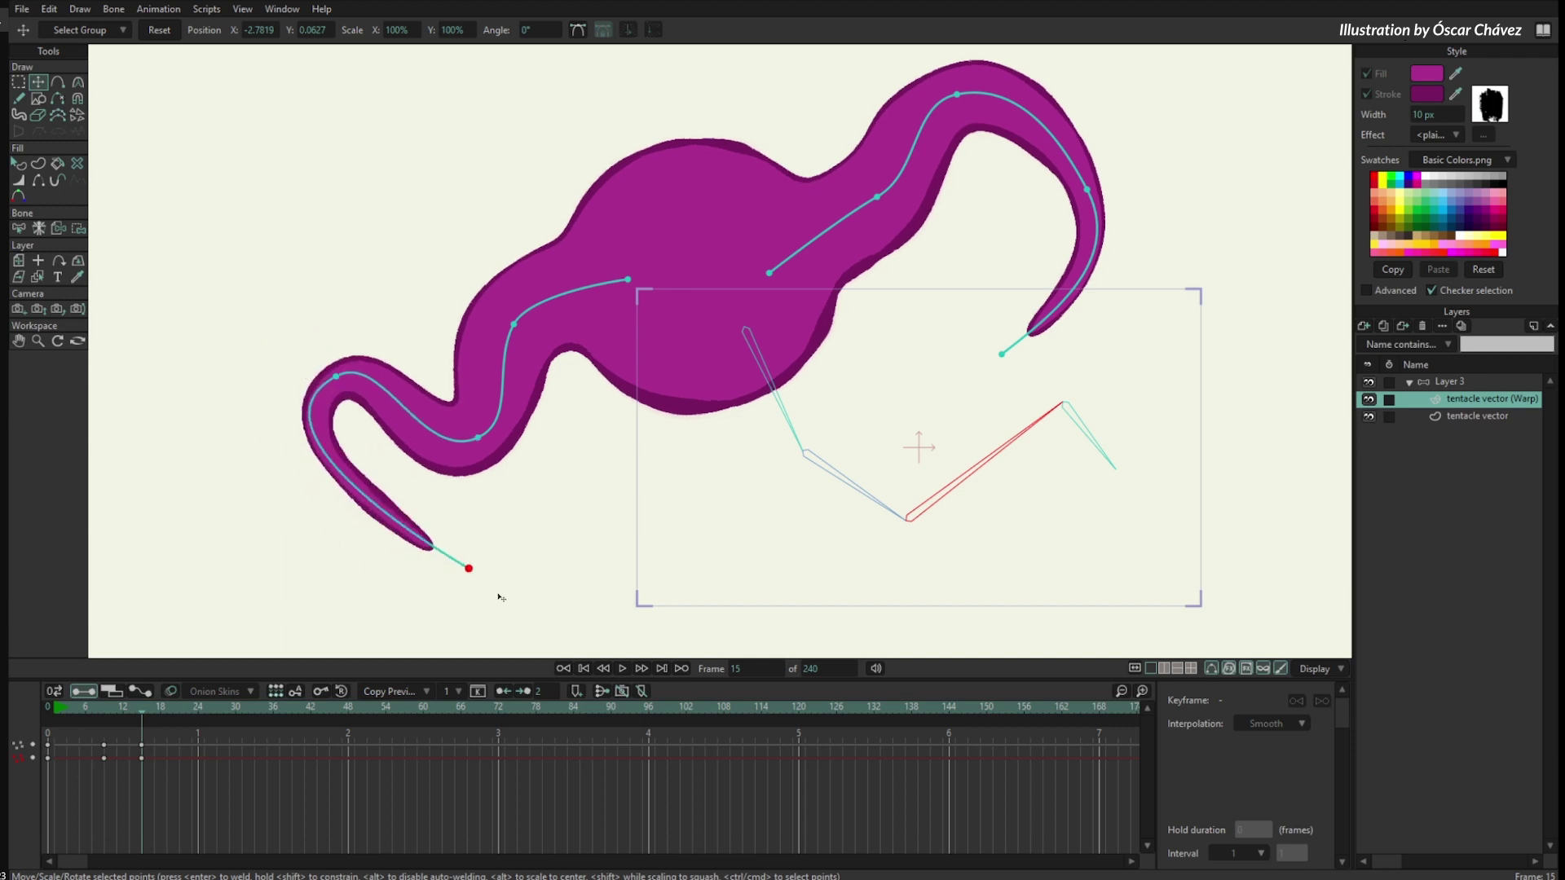
- Lower the left tentacle's middle curver points at frame 15 and sweep its tip inwards beneath the body
{"action": "left_click_drag", "start_coordinate": [477, 438], "coordinate": [490, 389]}
{"action": "left_click_drag", "start_coordinate": [336, 377], "coordinate": [429, 548]}
{"action": "left_click_drag", "start_coordinate": [452, 577], "coordinate": [633, 611]}
{"action": "left_click_drag", "start_coordinate": [429, 548], "coordinate": [489, 570]}
{"action": "left_click_drag", "start_coordinate": [491, 387], "coordinate": [480, 425]}
{"action": "left_click_drag", "start_coordinate": [514, 325], "coordinate": [585, 440]}
{"action": "left_click_drag", "start_coordinate": [480, 426], "coordinate": [443, 514]}
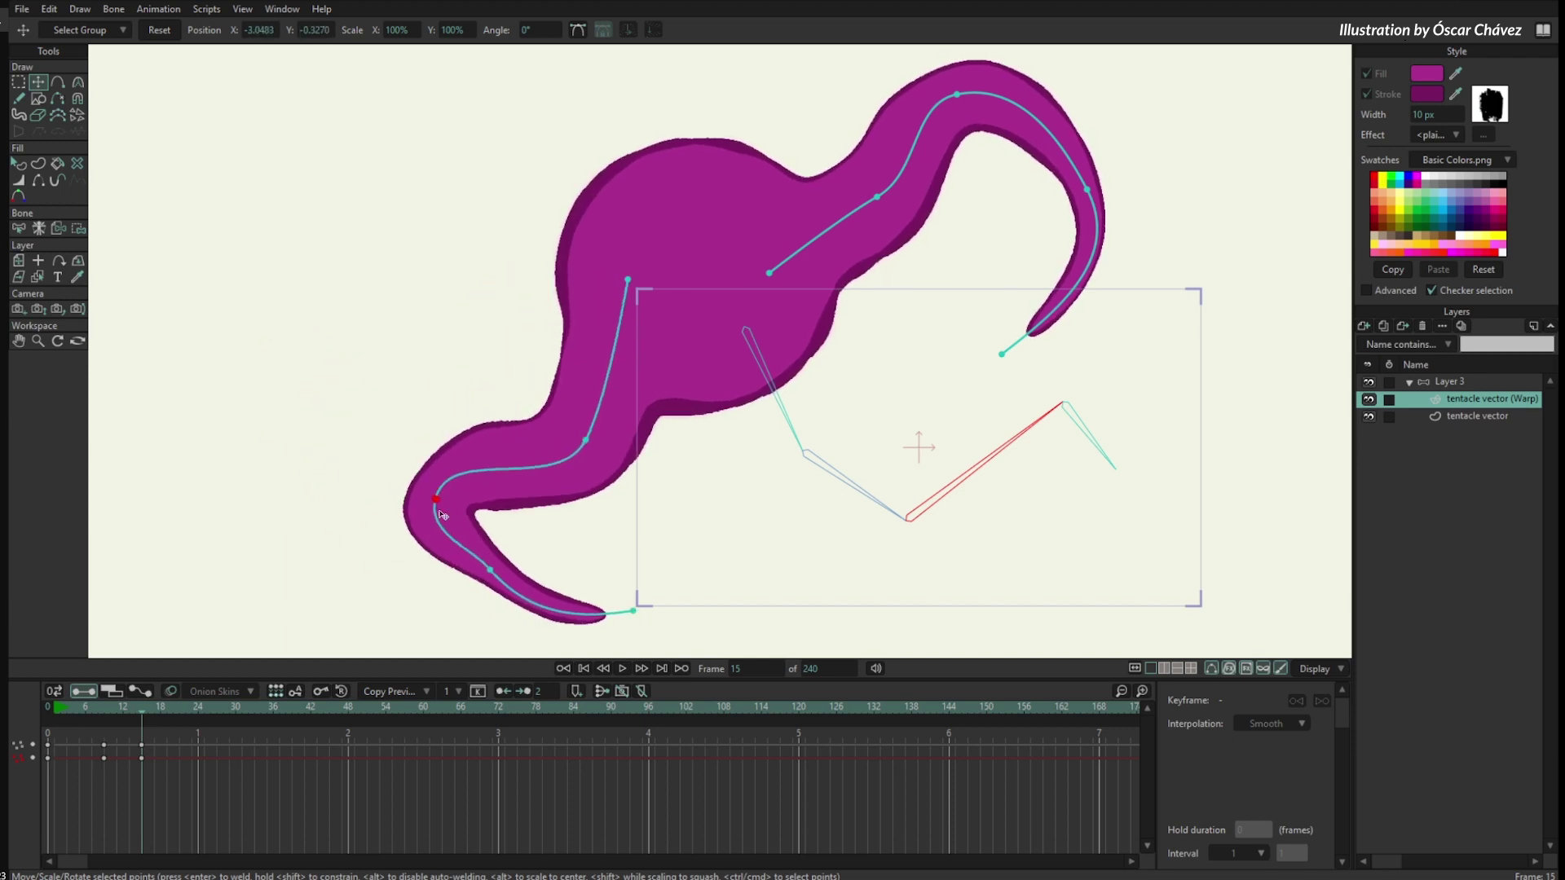